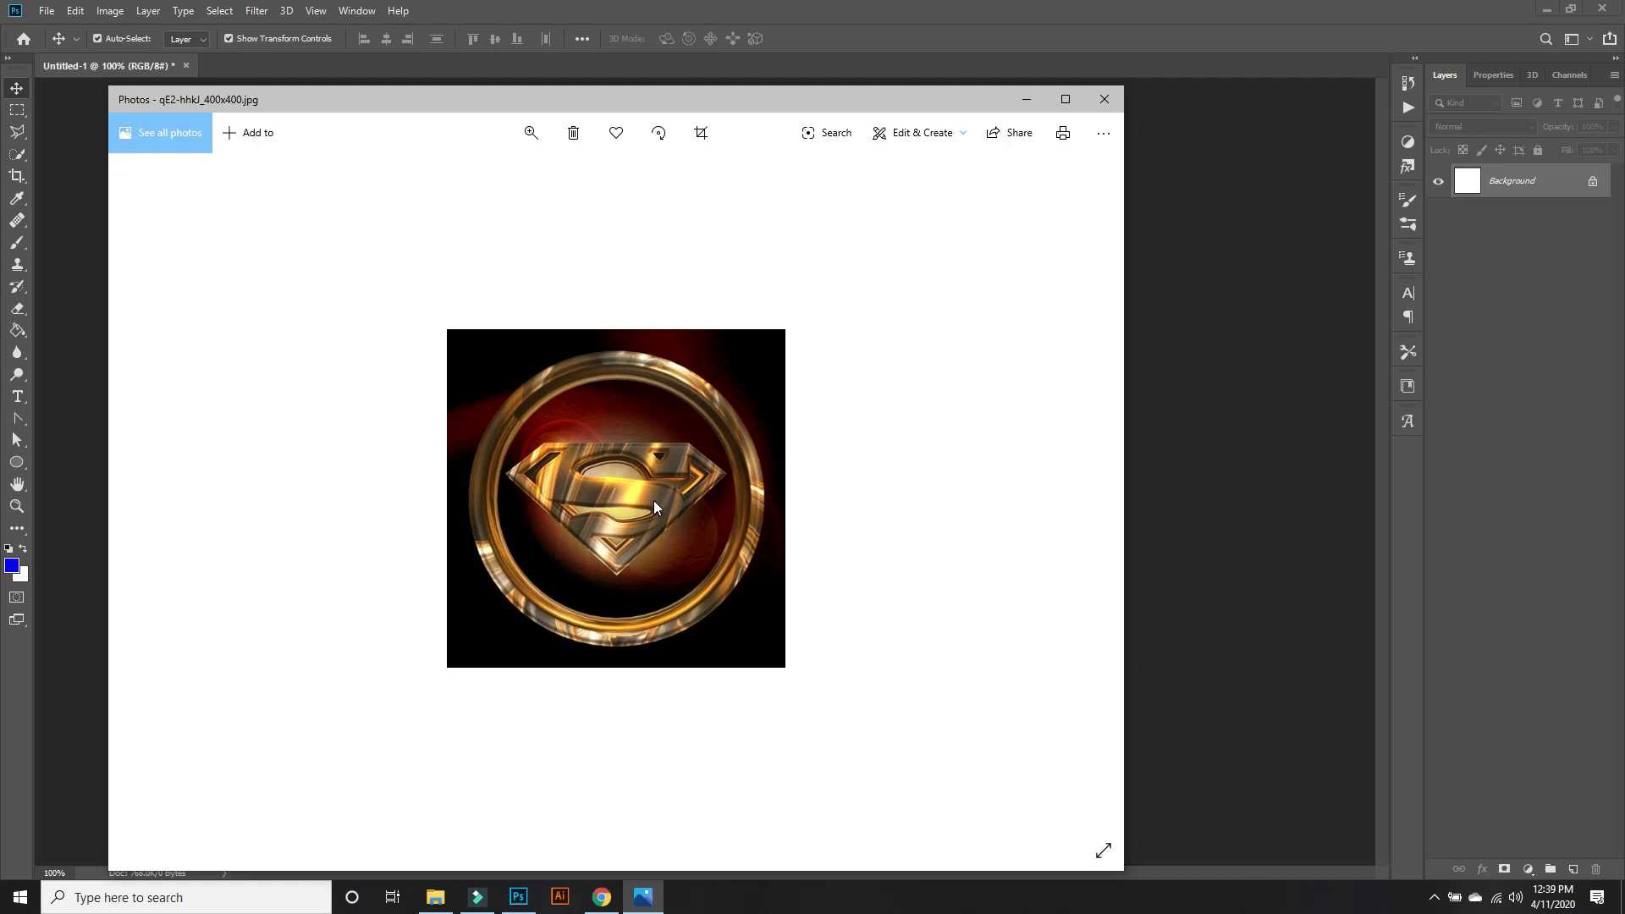
Preview the black-and-gold wallpaper, plump-fanart, zod and icon images from New folder (4), and close the image viewers.
left_click(436, 897)
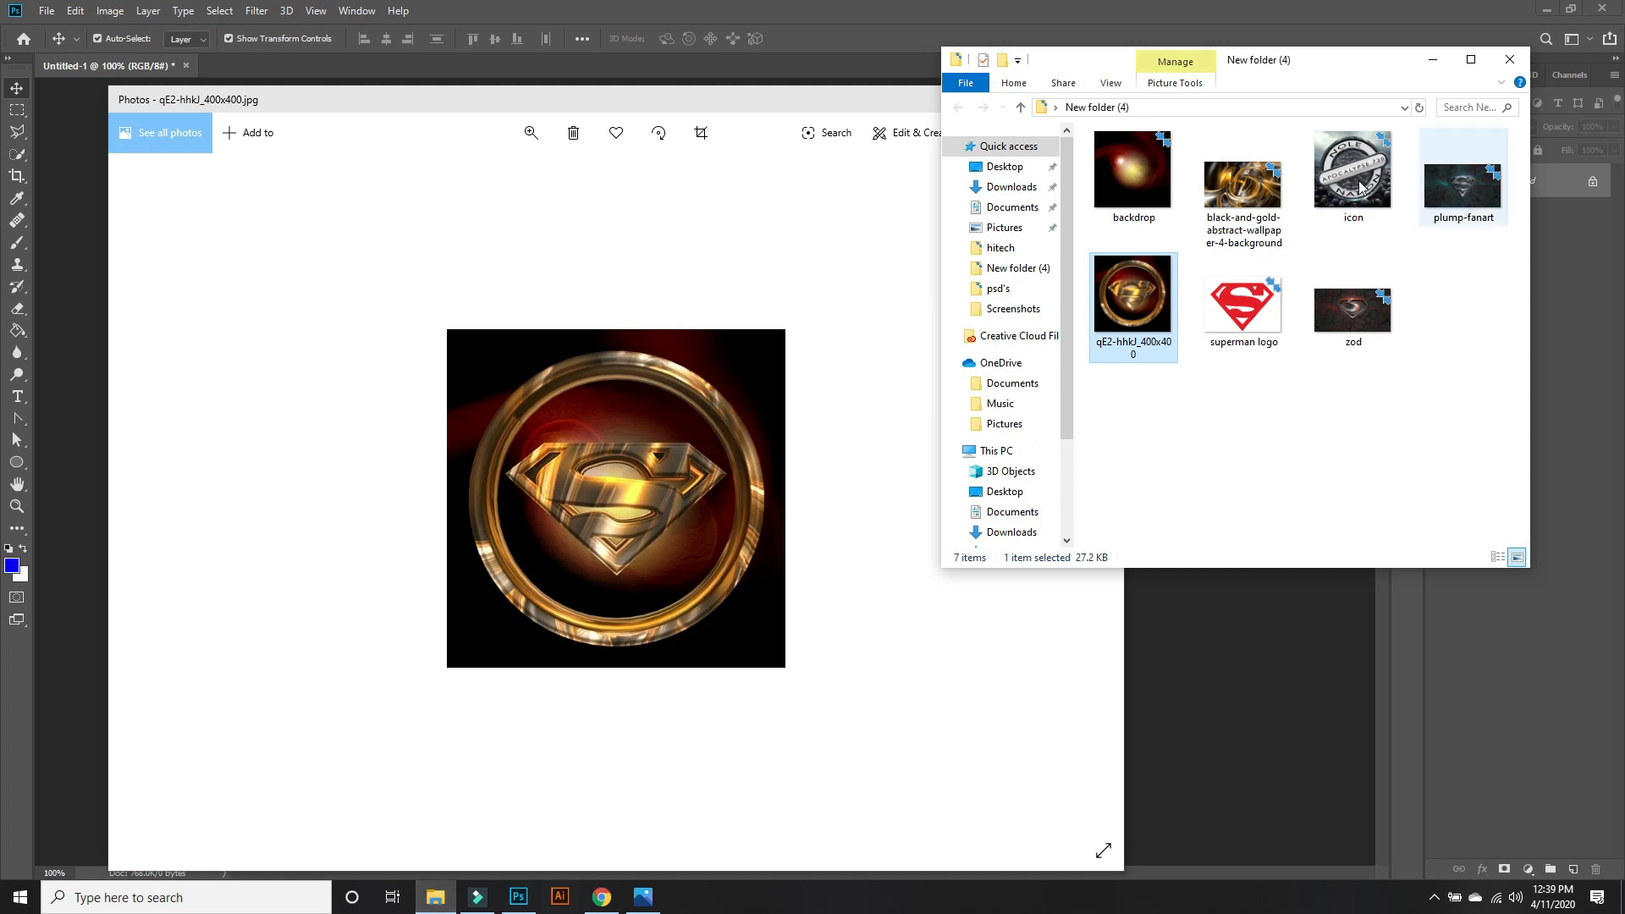
double_click(1269, 199)
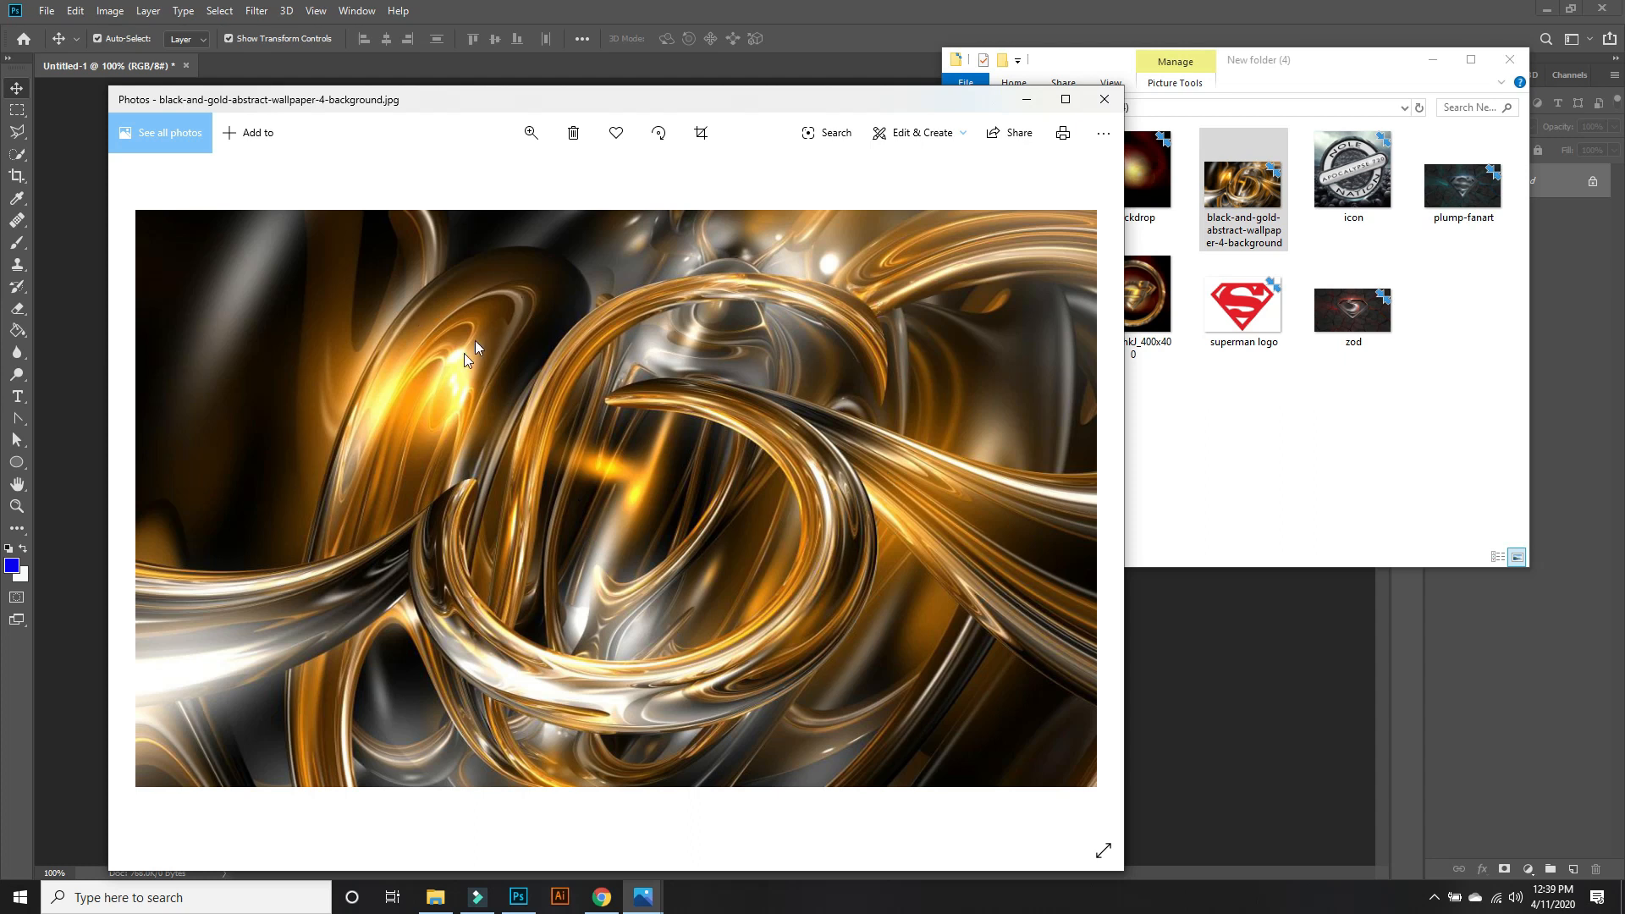
left_click(1107, 102)
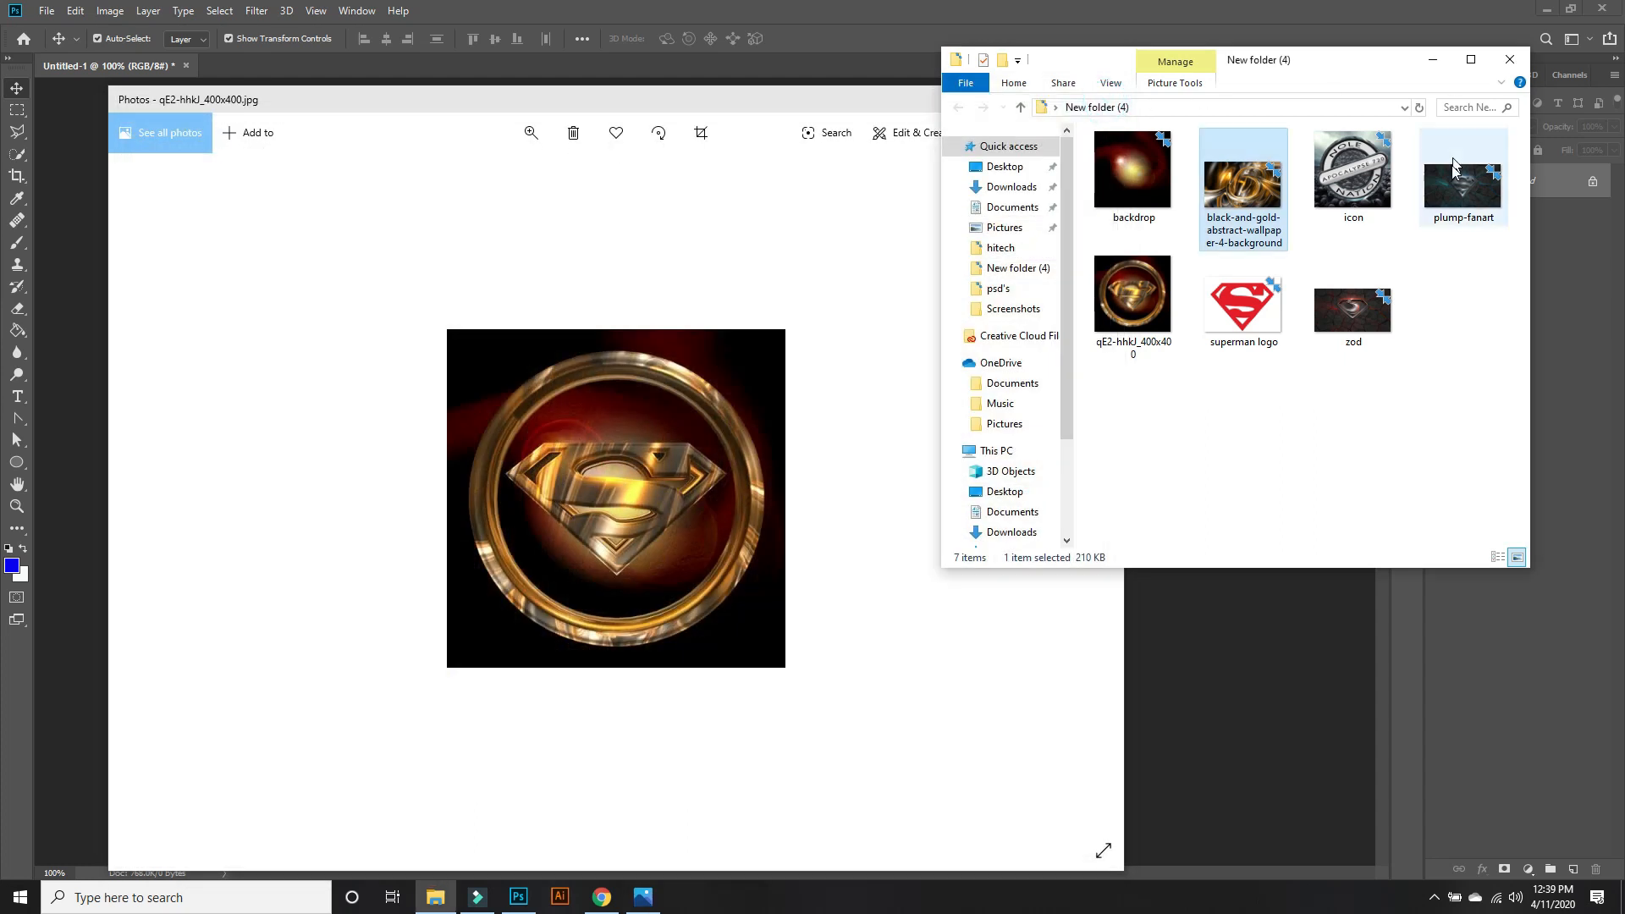
double_click(1466, 196)
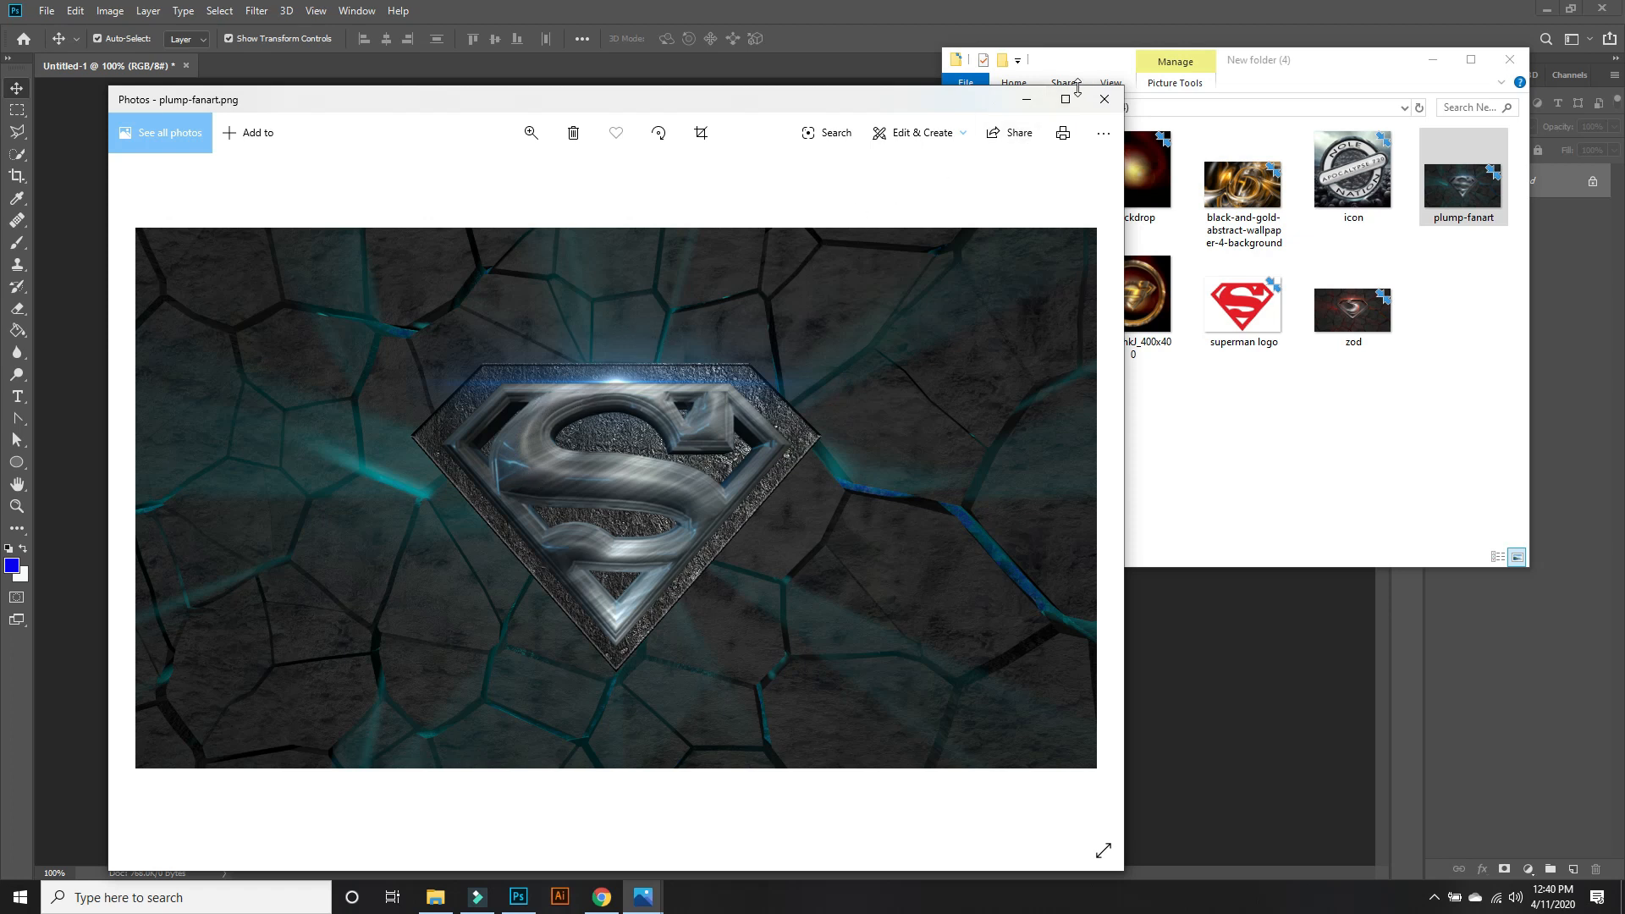
left_click(1102, 103)
left_click(1359, 305)
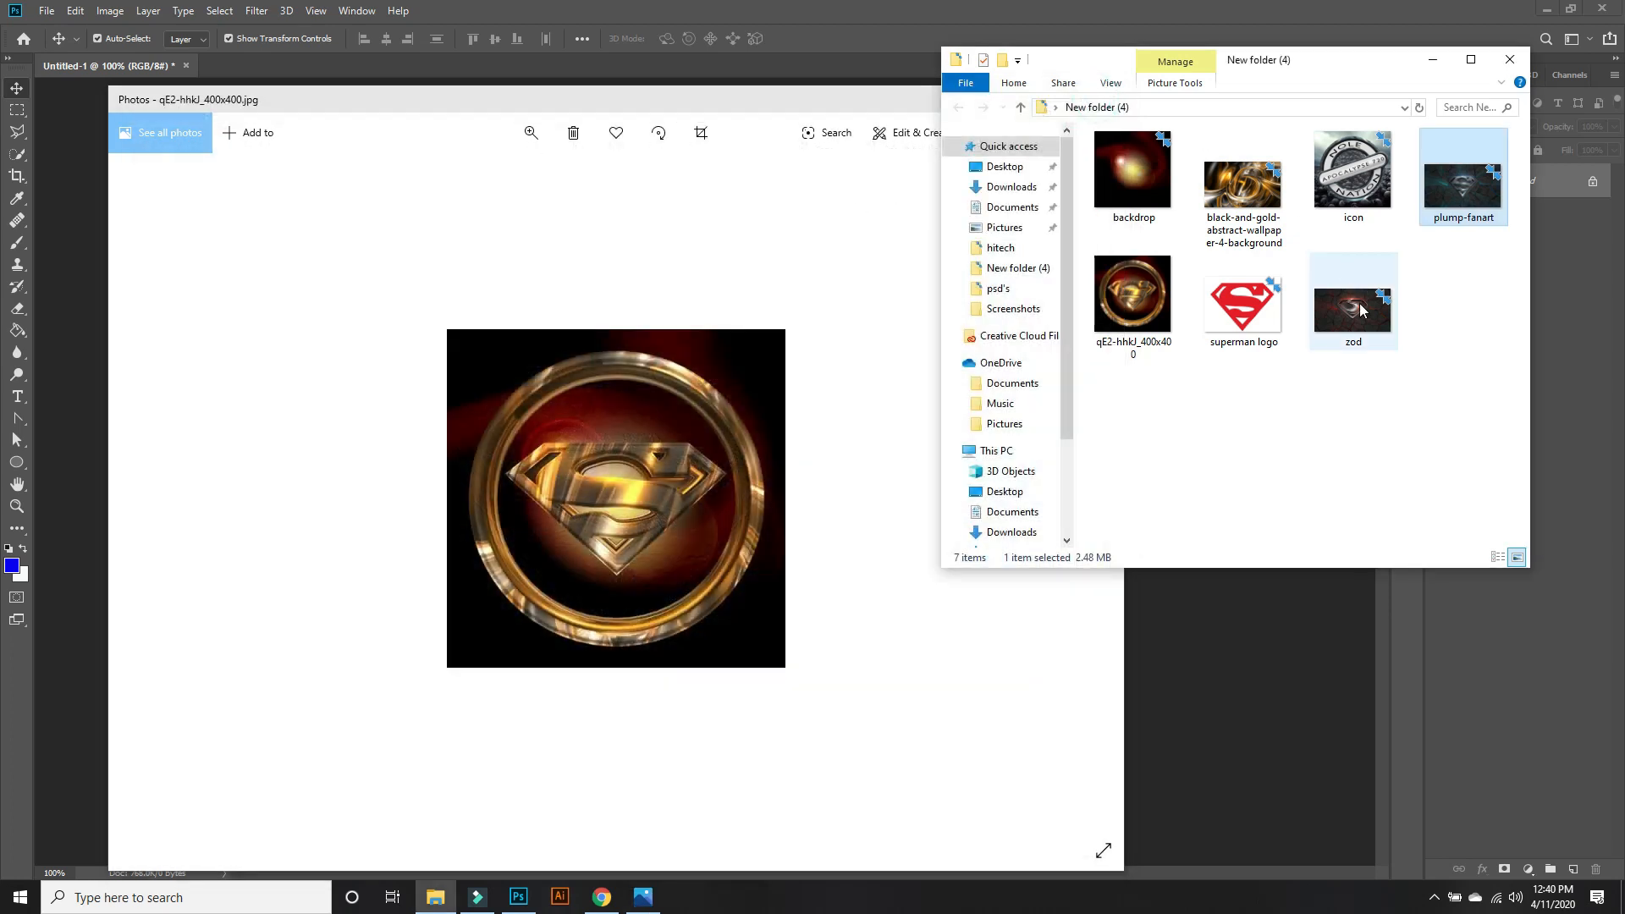
double_click(1359, 309)
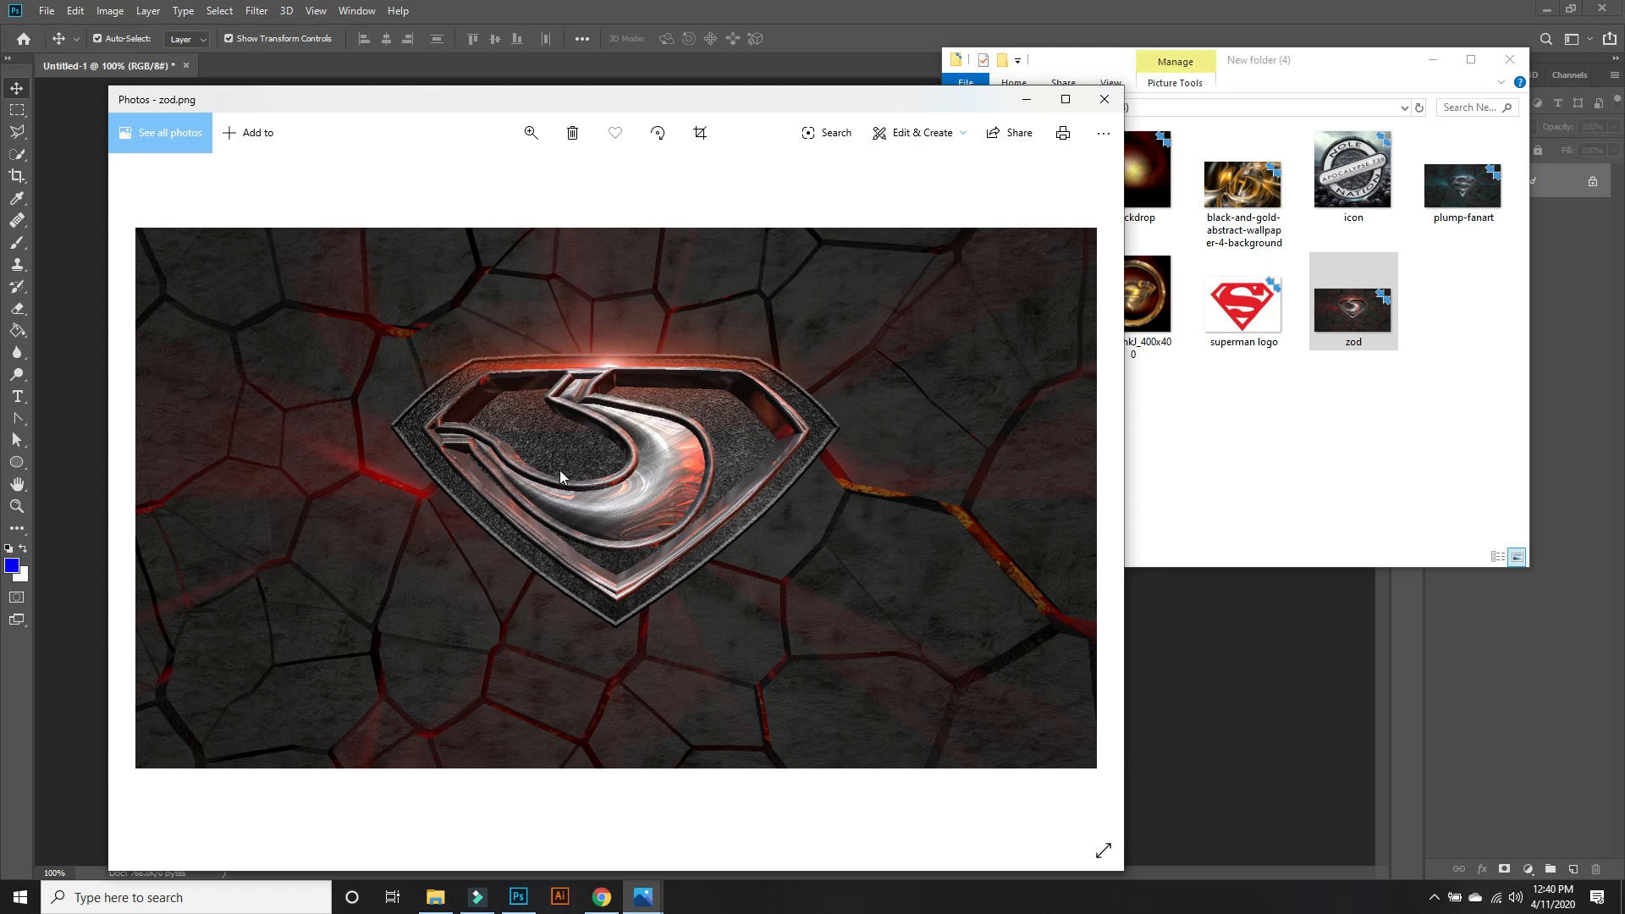
left_click(1105, 100)
double_click(1363, 185)
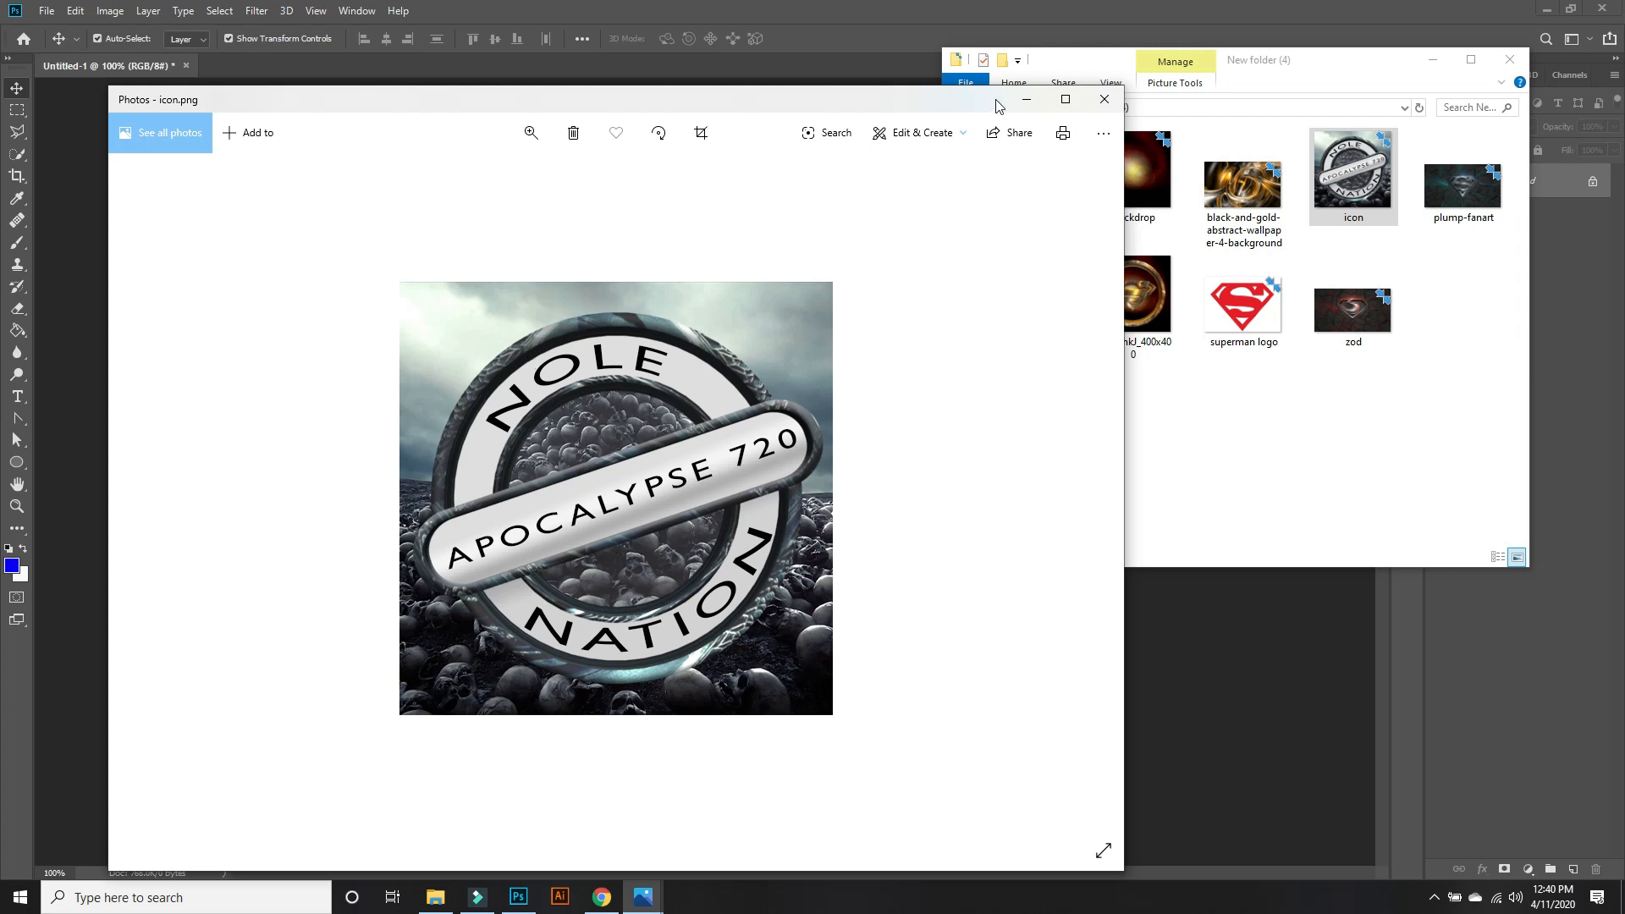
left_click(1105, 97)
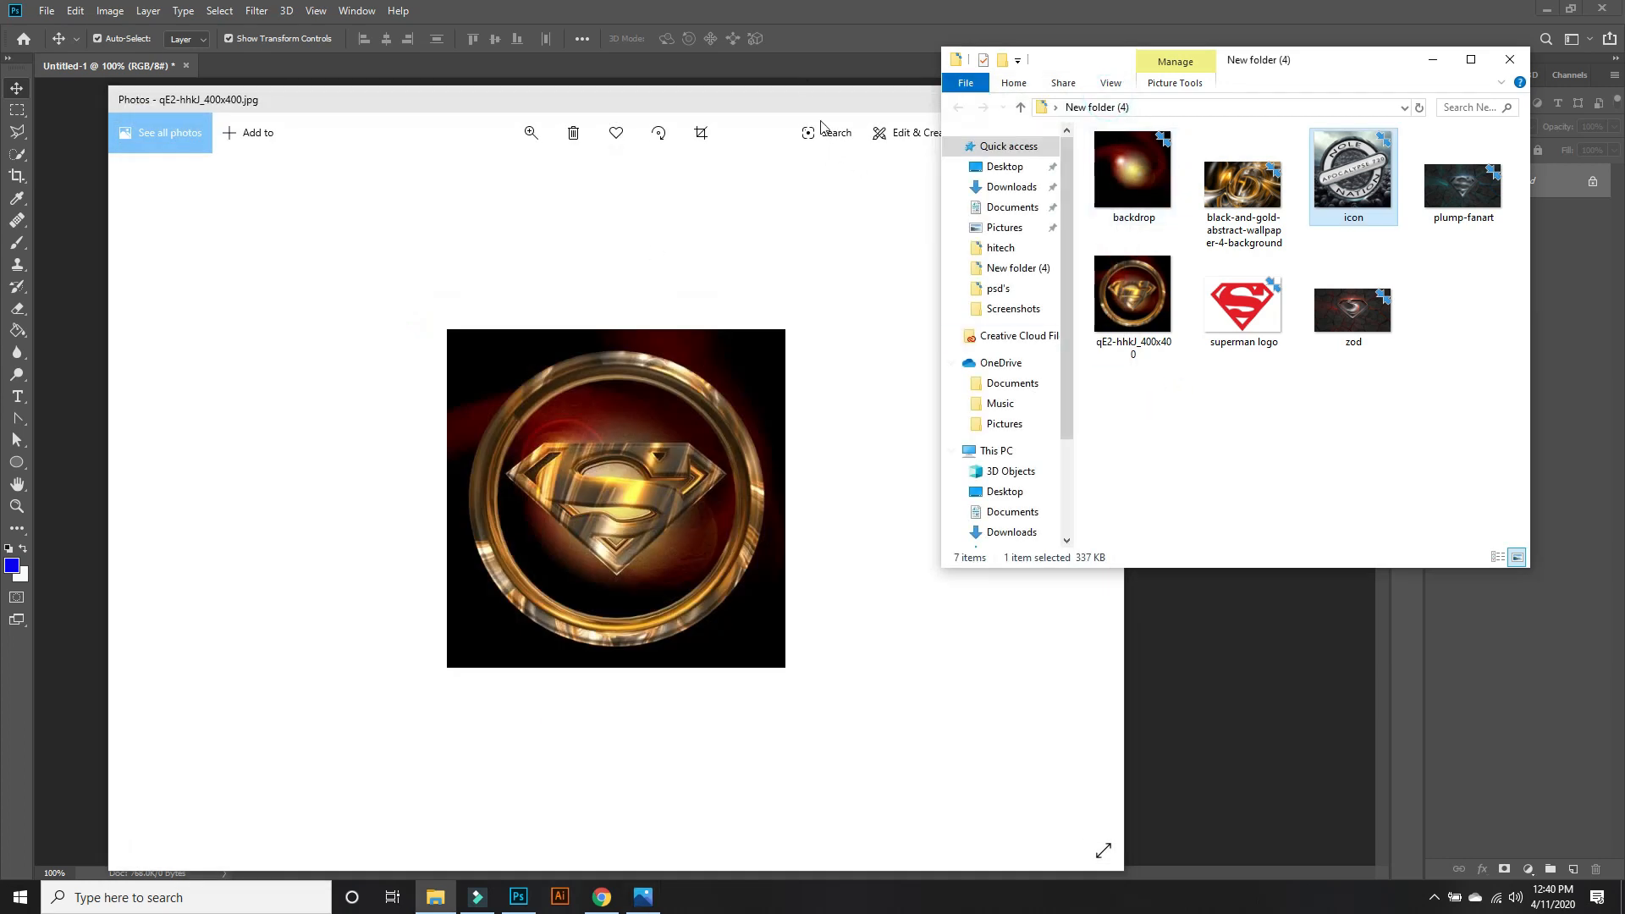
left_click(808, 99)
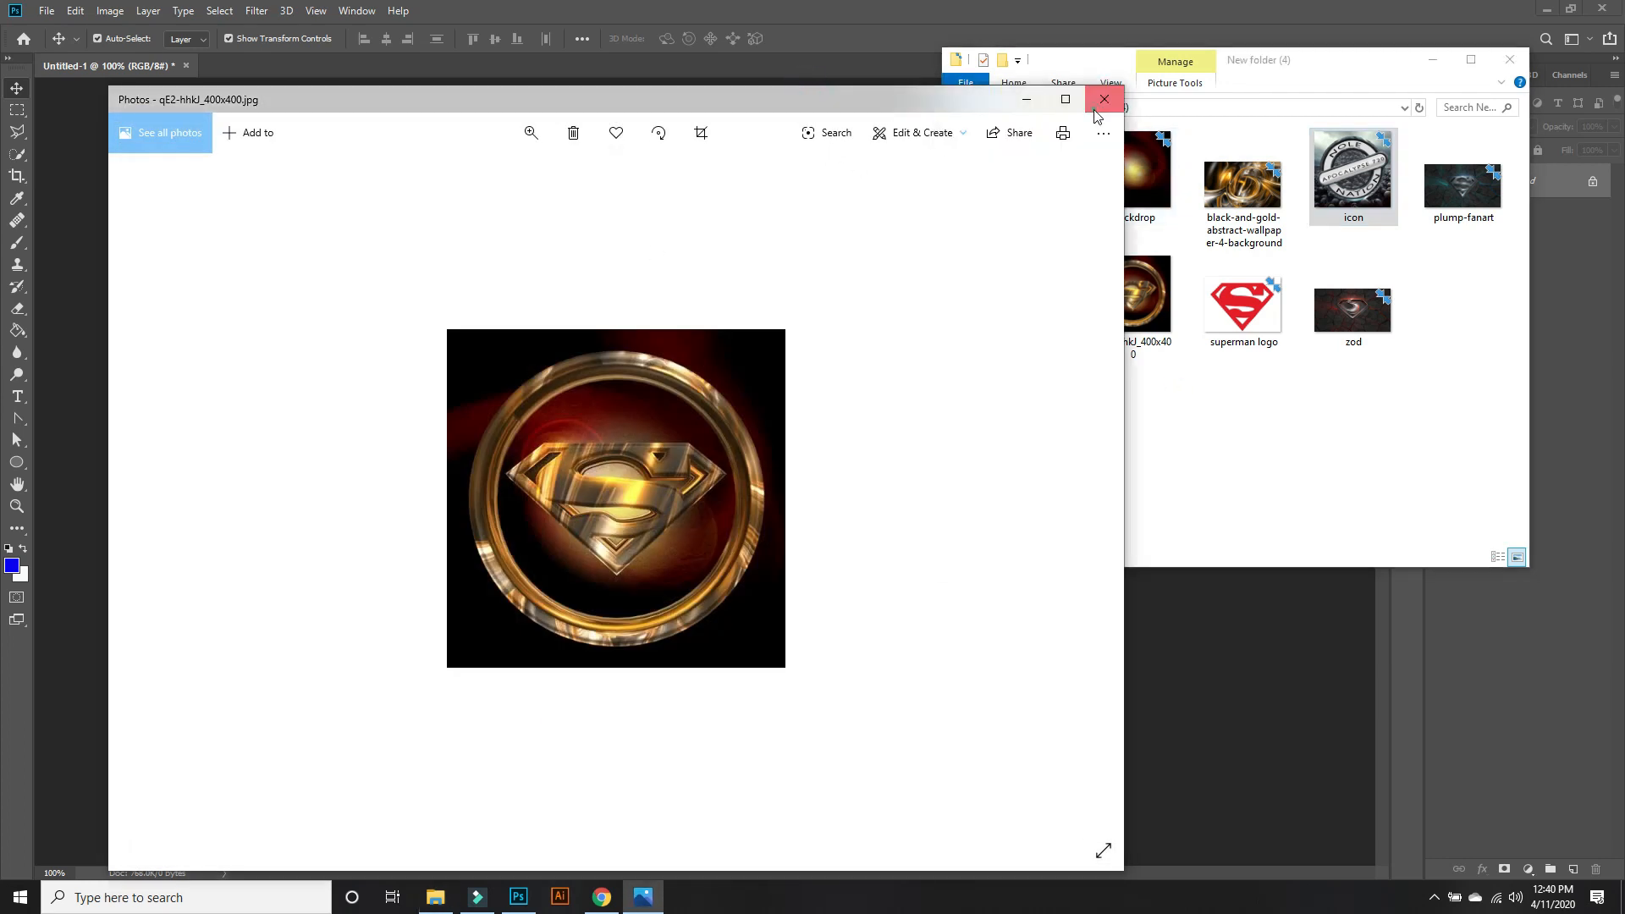
left_click(1104, 99)
Place the superman logo file in the white document, scaled down to about half the canvas width and centred.
left_click_drag(1248, 311, 717, 488)
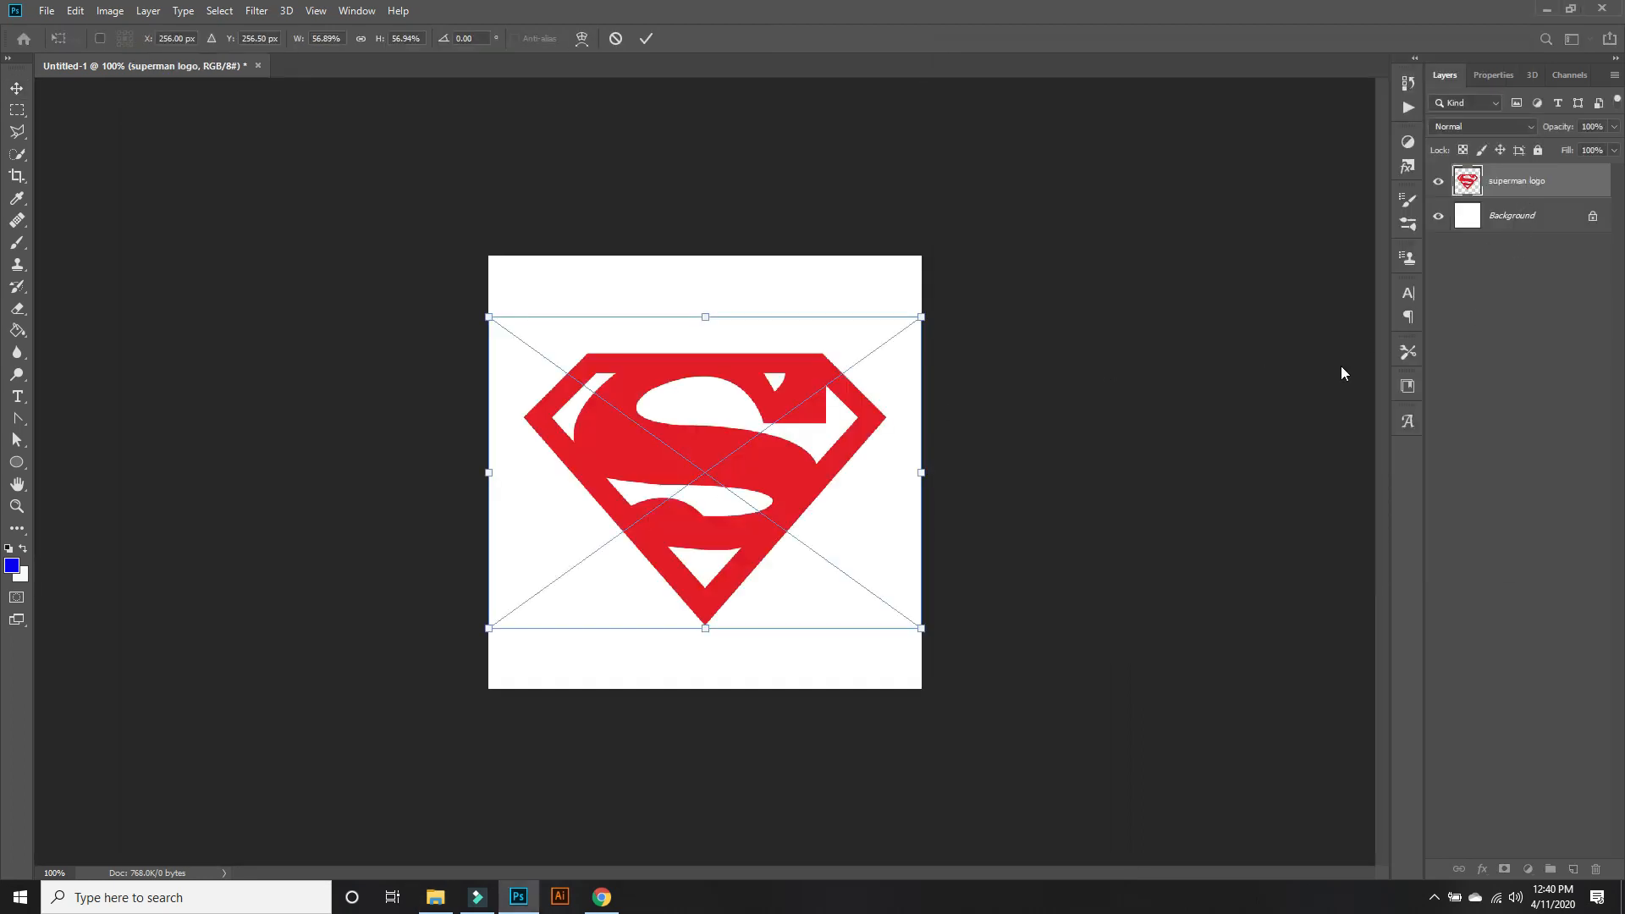
left_click_drag(920, 627, 754, 506)
left_click_drag(703, 435, 794, 499)
key("Return")
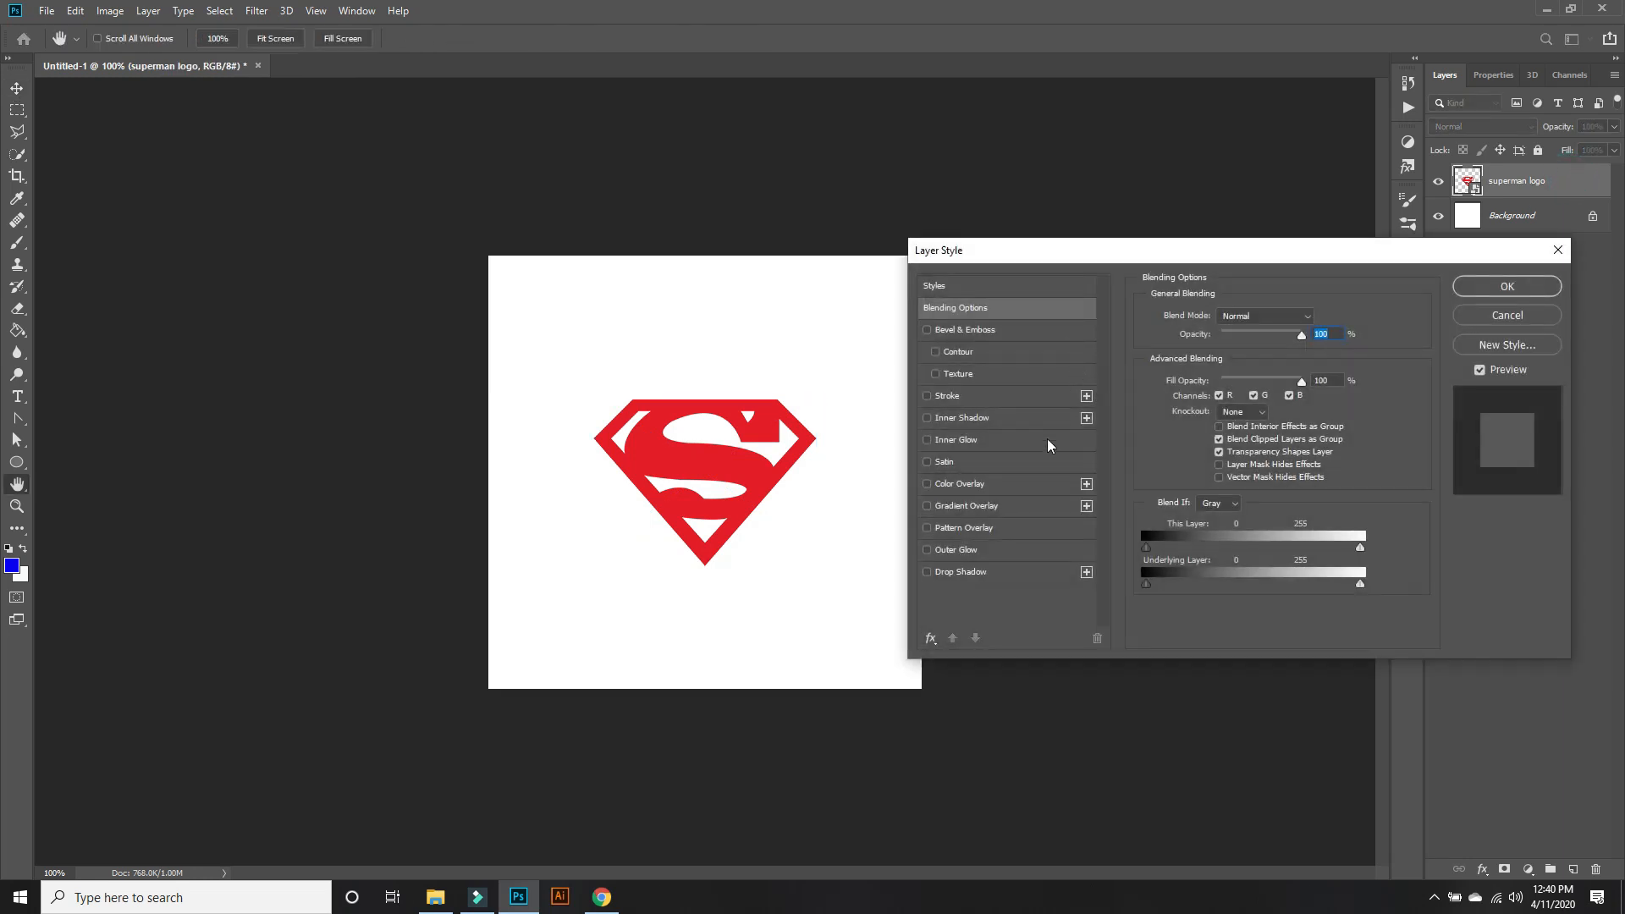
Apply a black Color Overlay to the superman logo layer and rasterize its layer style.
left_click(1026, 485)
left_click(1522, 281)
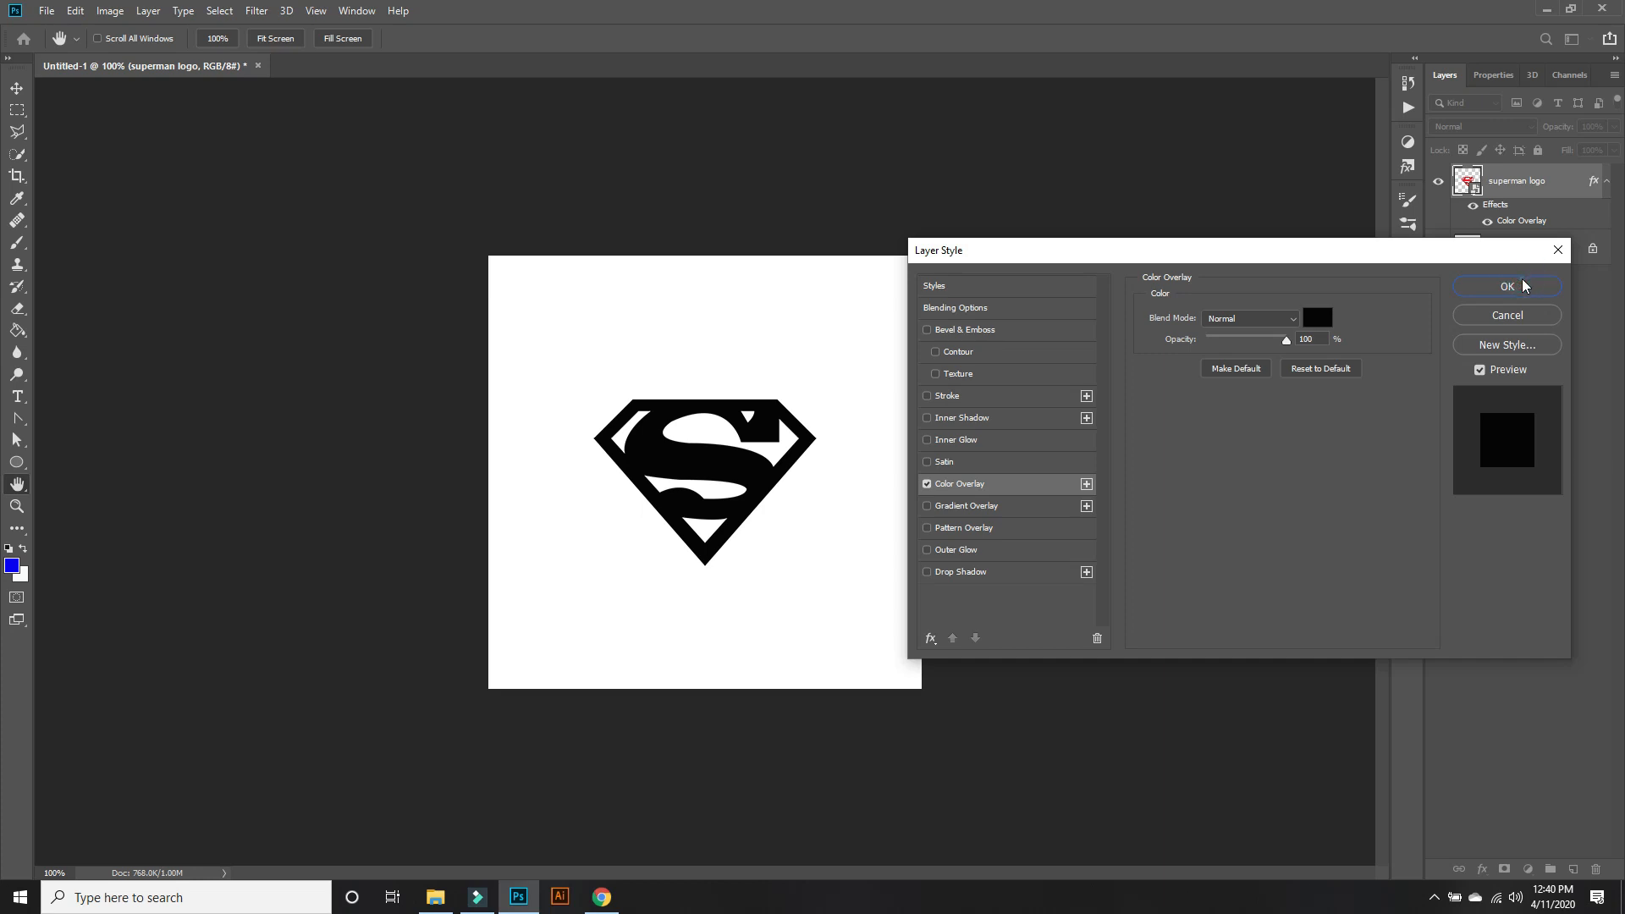
right_click(1562, 205)
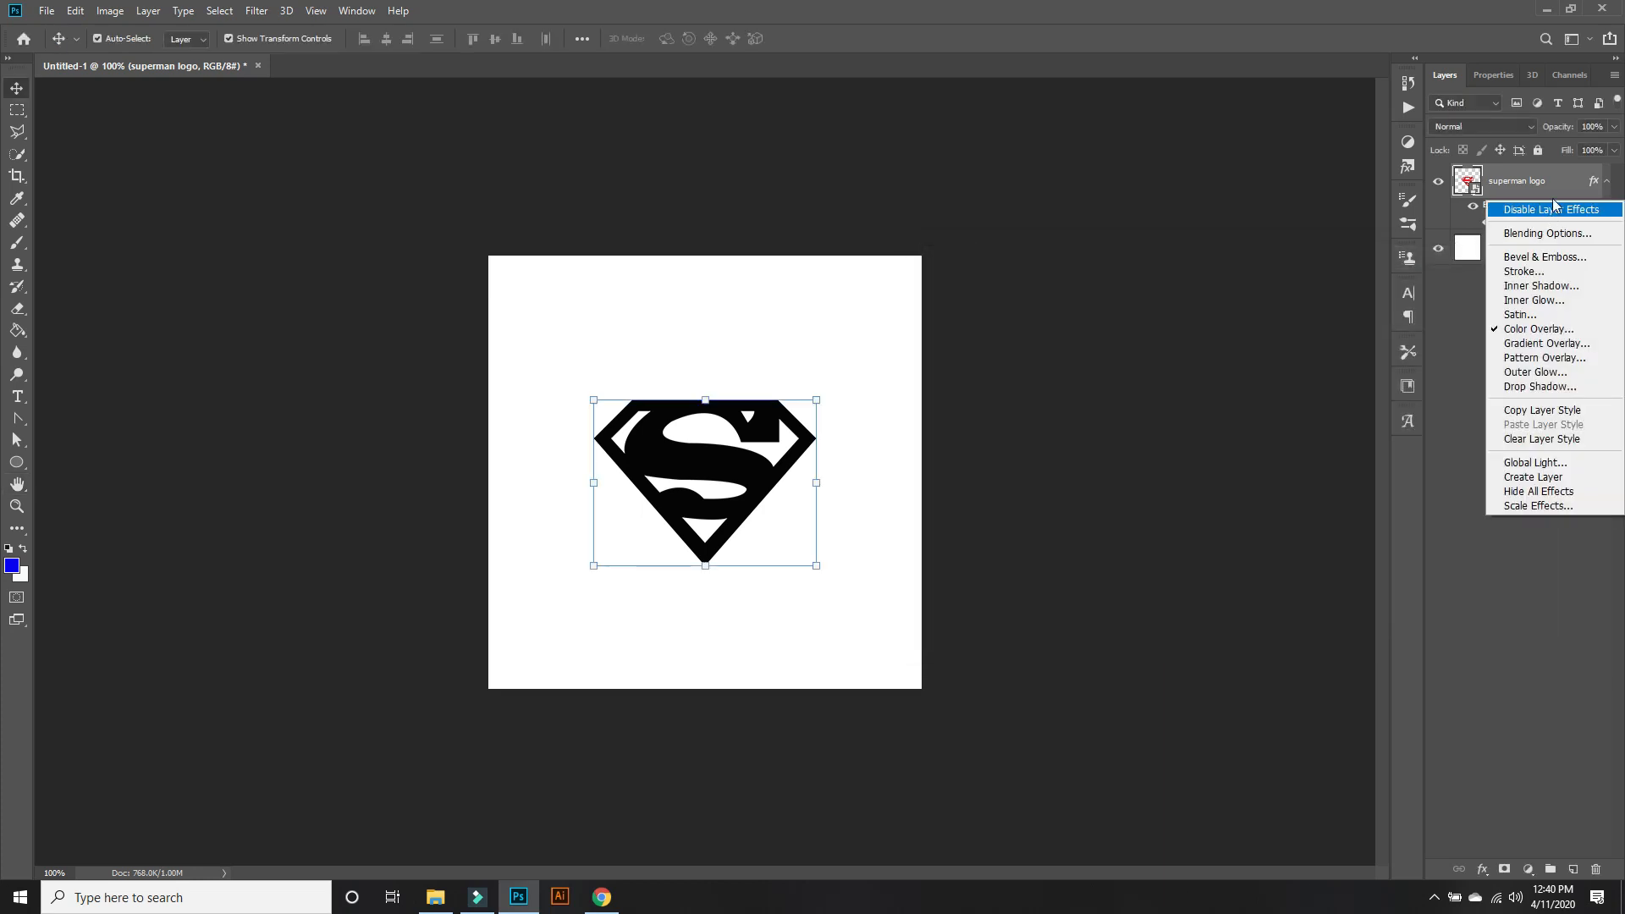
right_click(1555, 195)
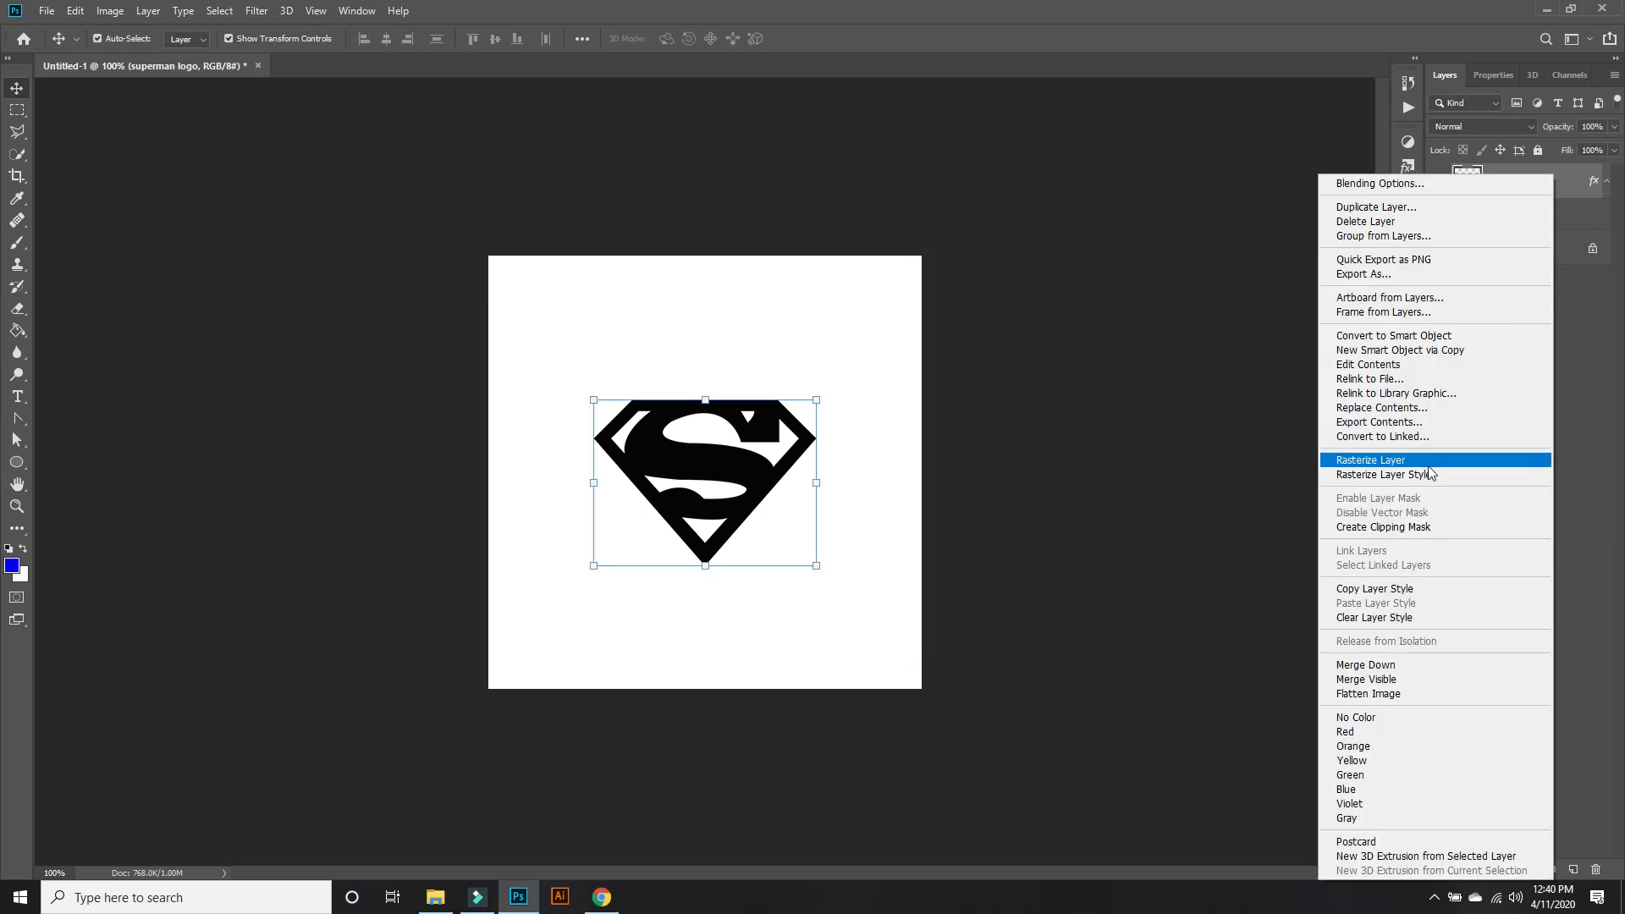
left_click(1430, 473)
Convert the superman logo layer to a smart object and create a 3D extrusion from it.
right_click(1583, 187)
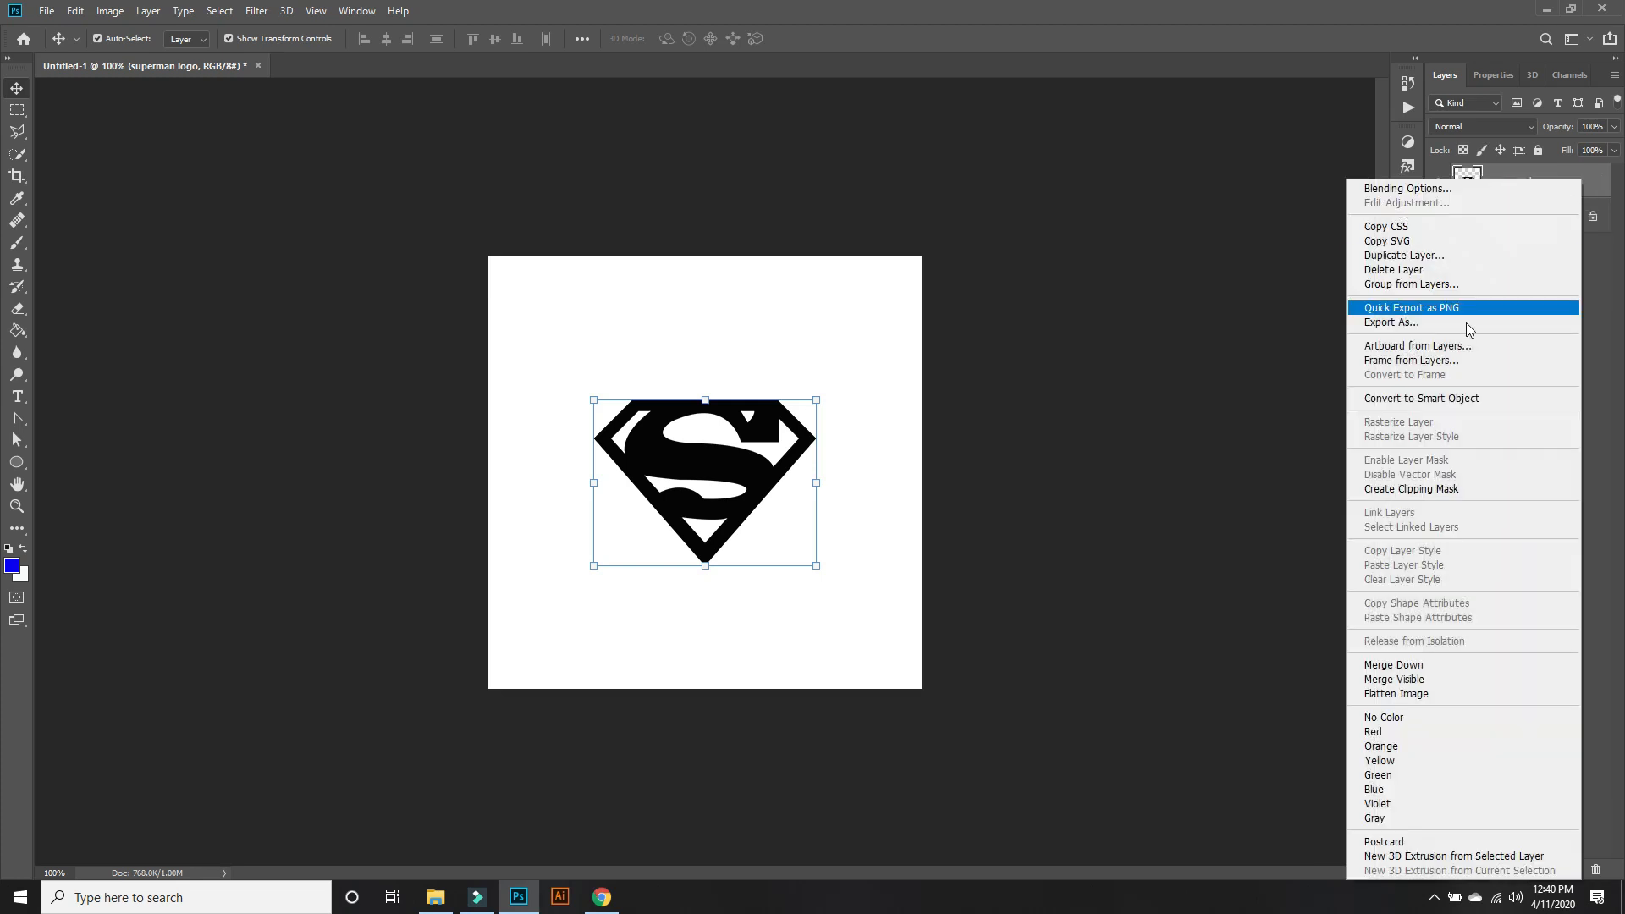
left_click(1474, 397)
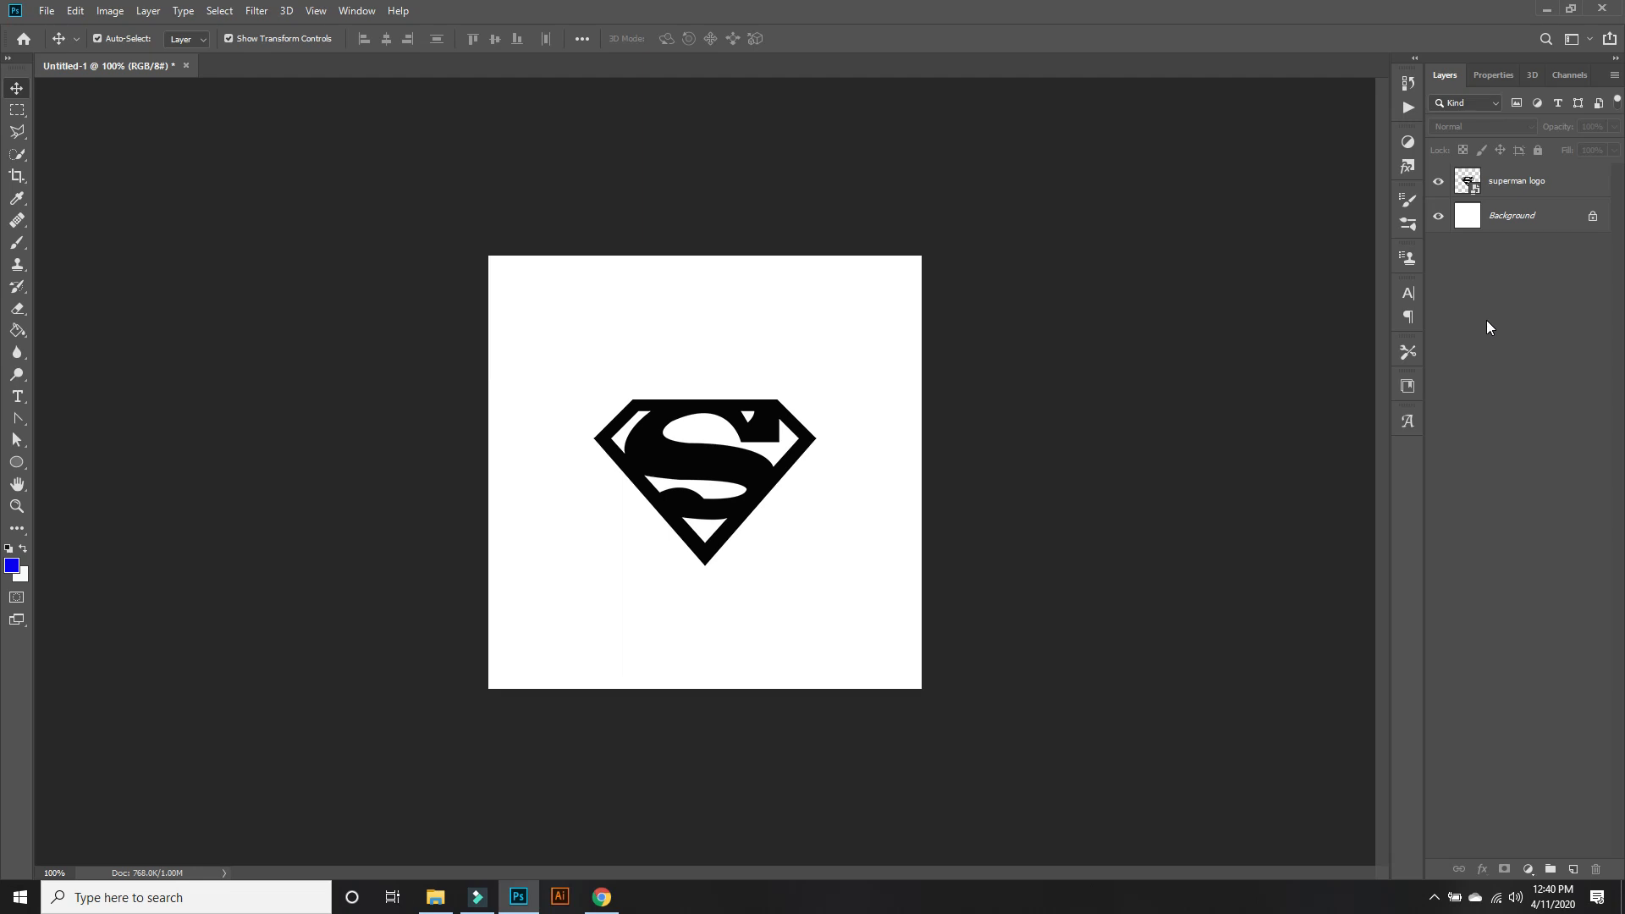
left_click(1565, 181)
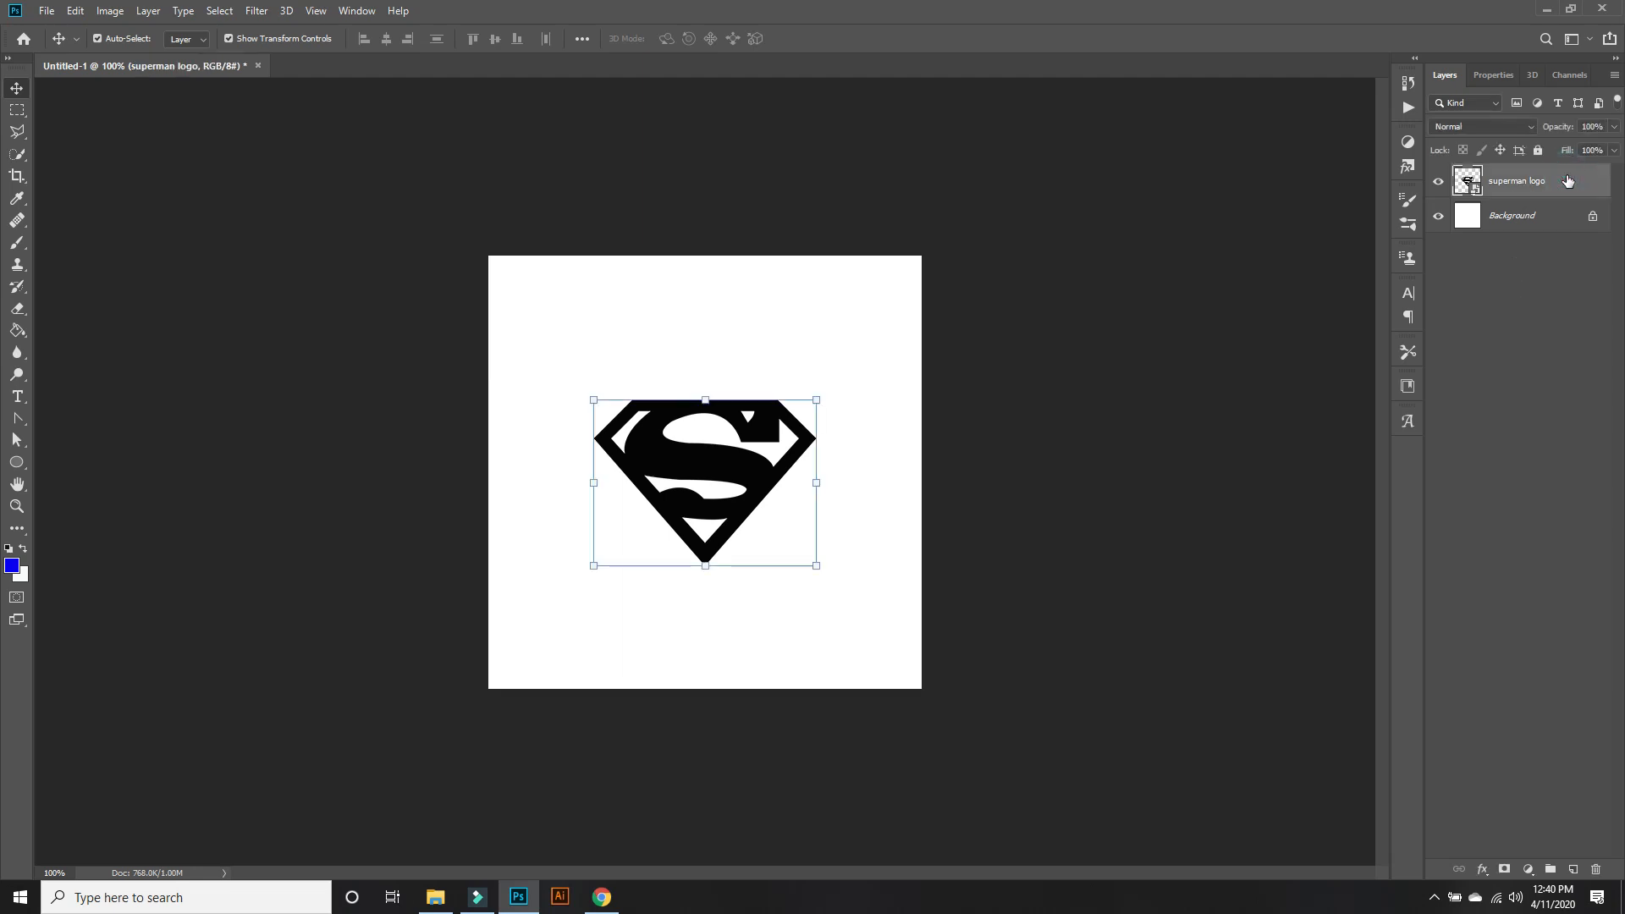
left_click(286, 11)
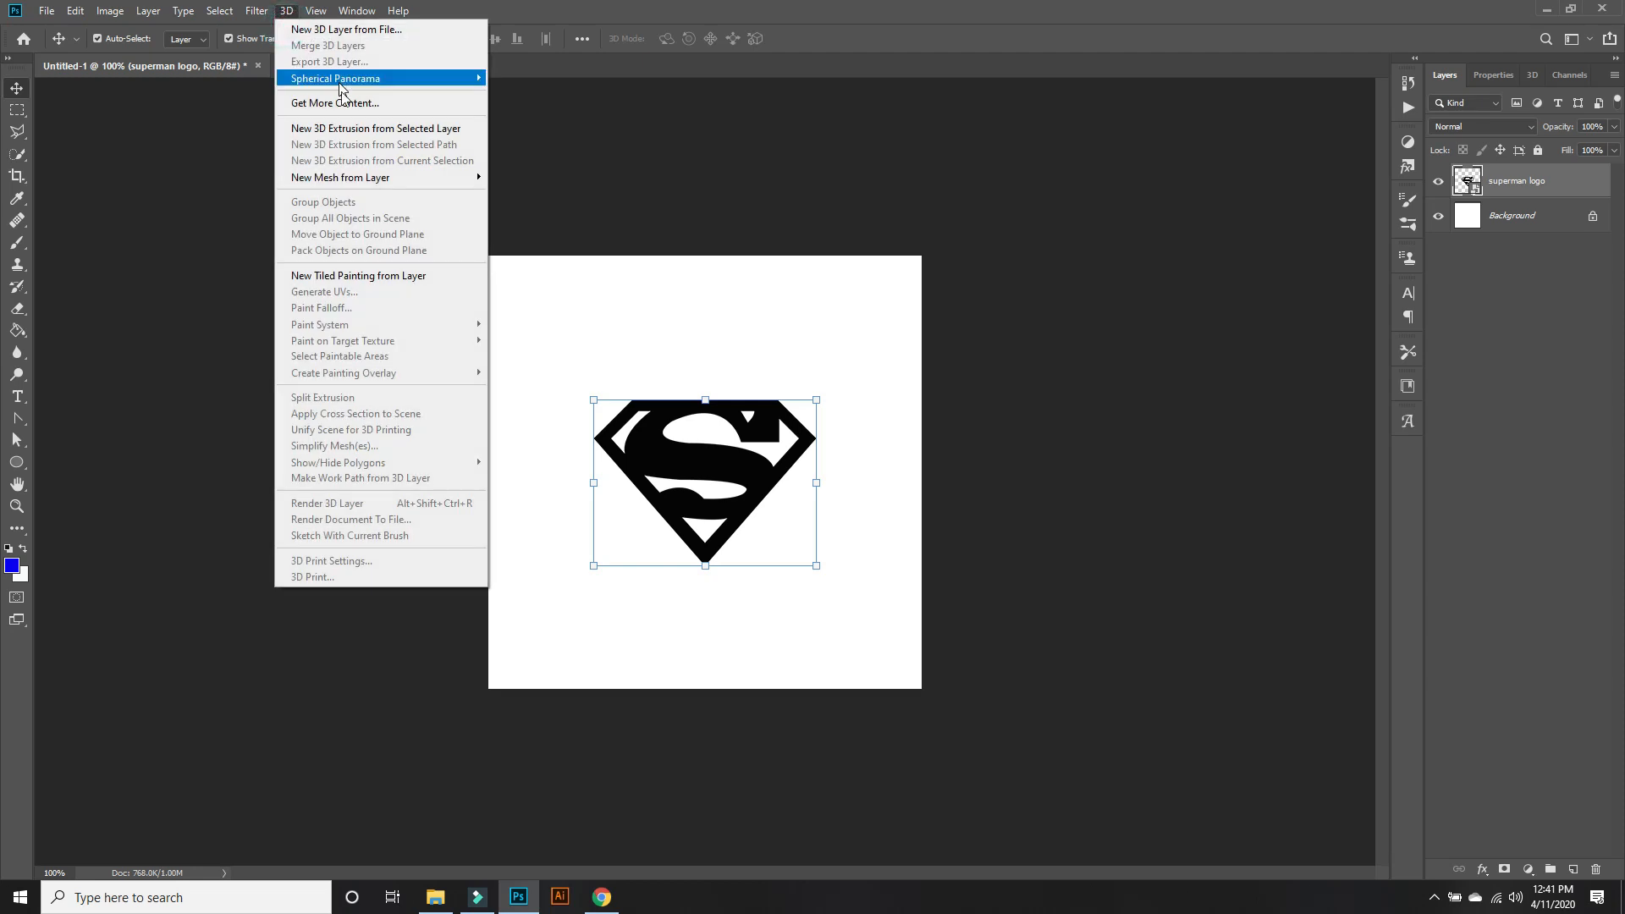
left_click(343, 135)
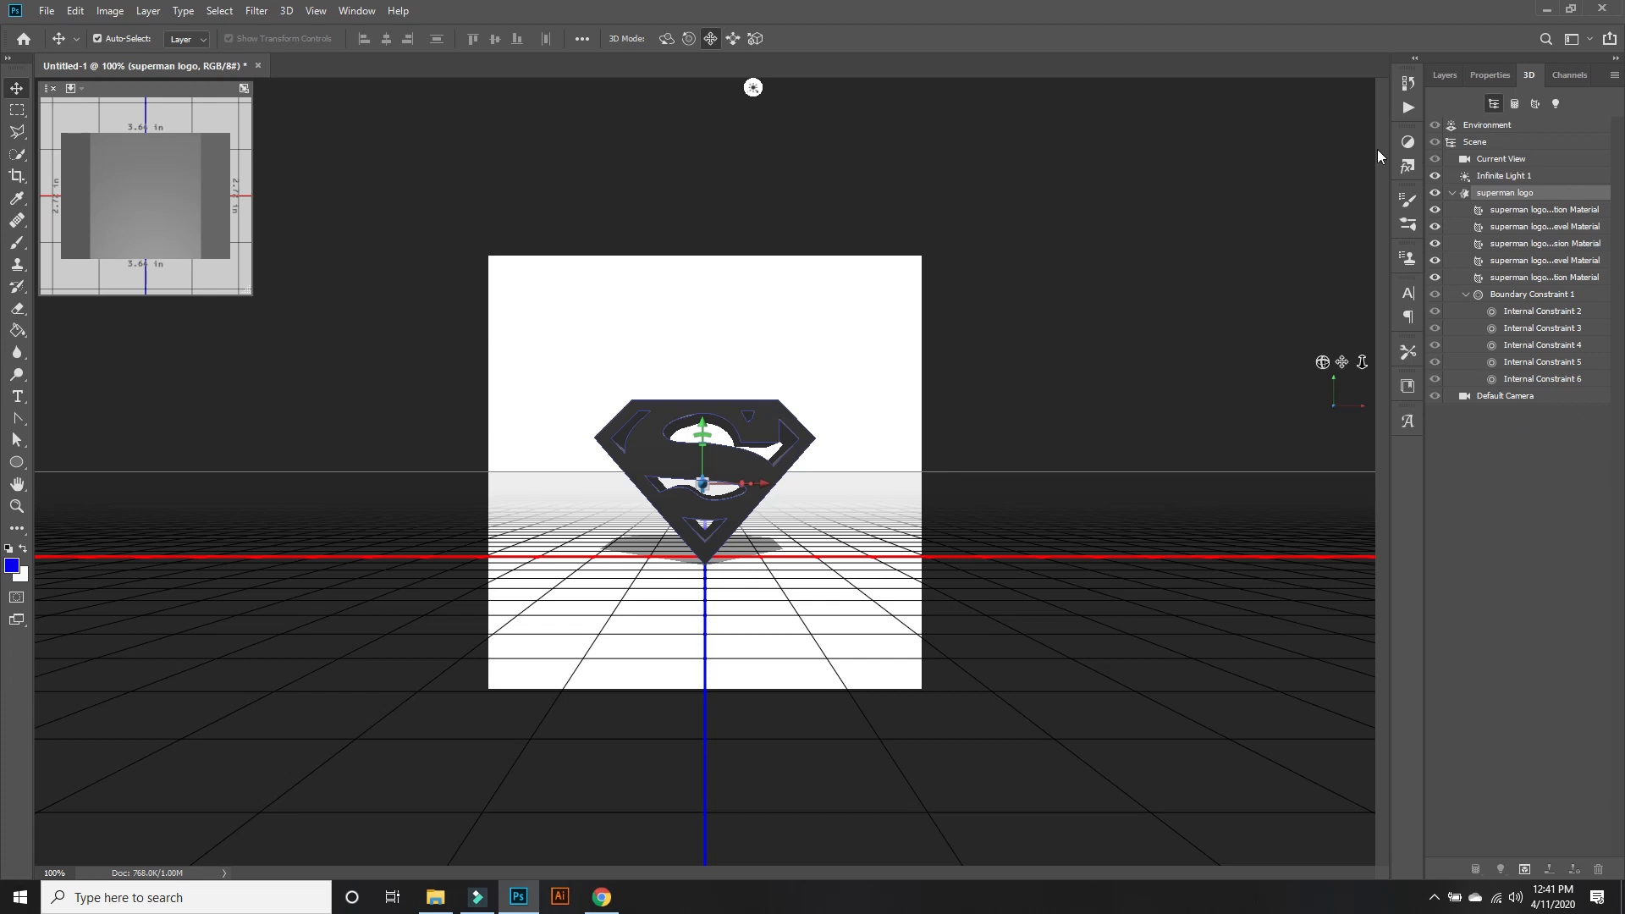
left_click(1549, 210)
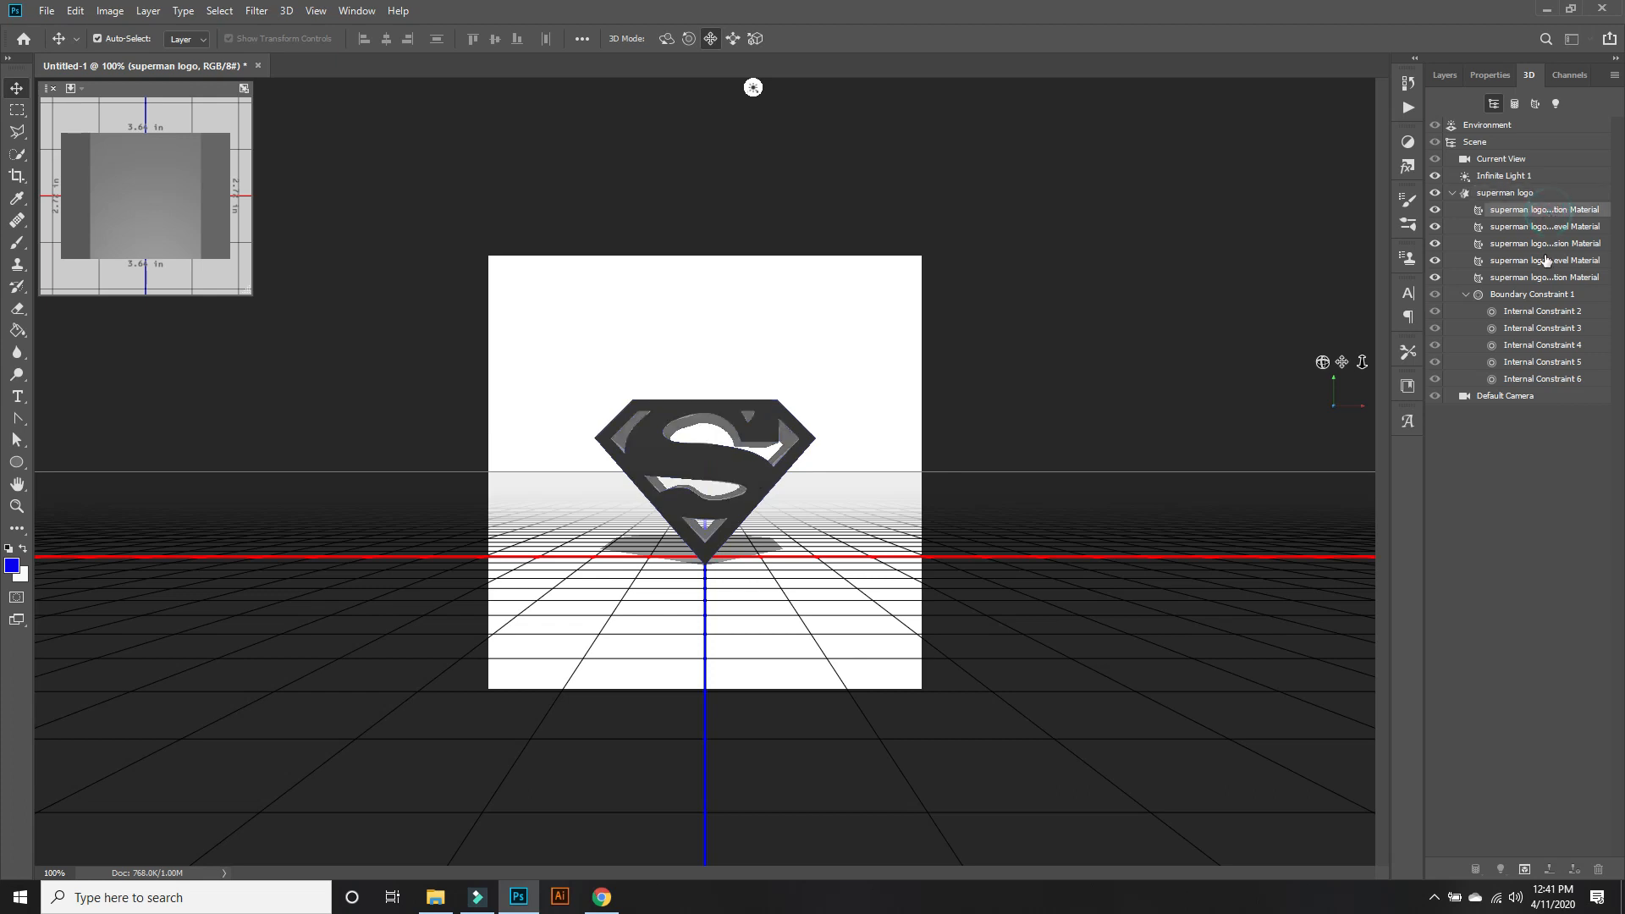
left_click(1555, 280, "ctrl")
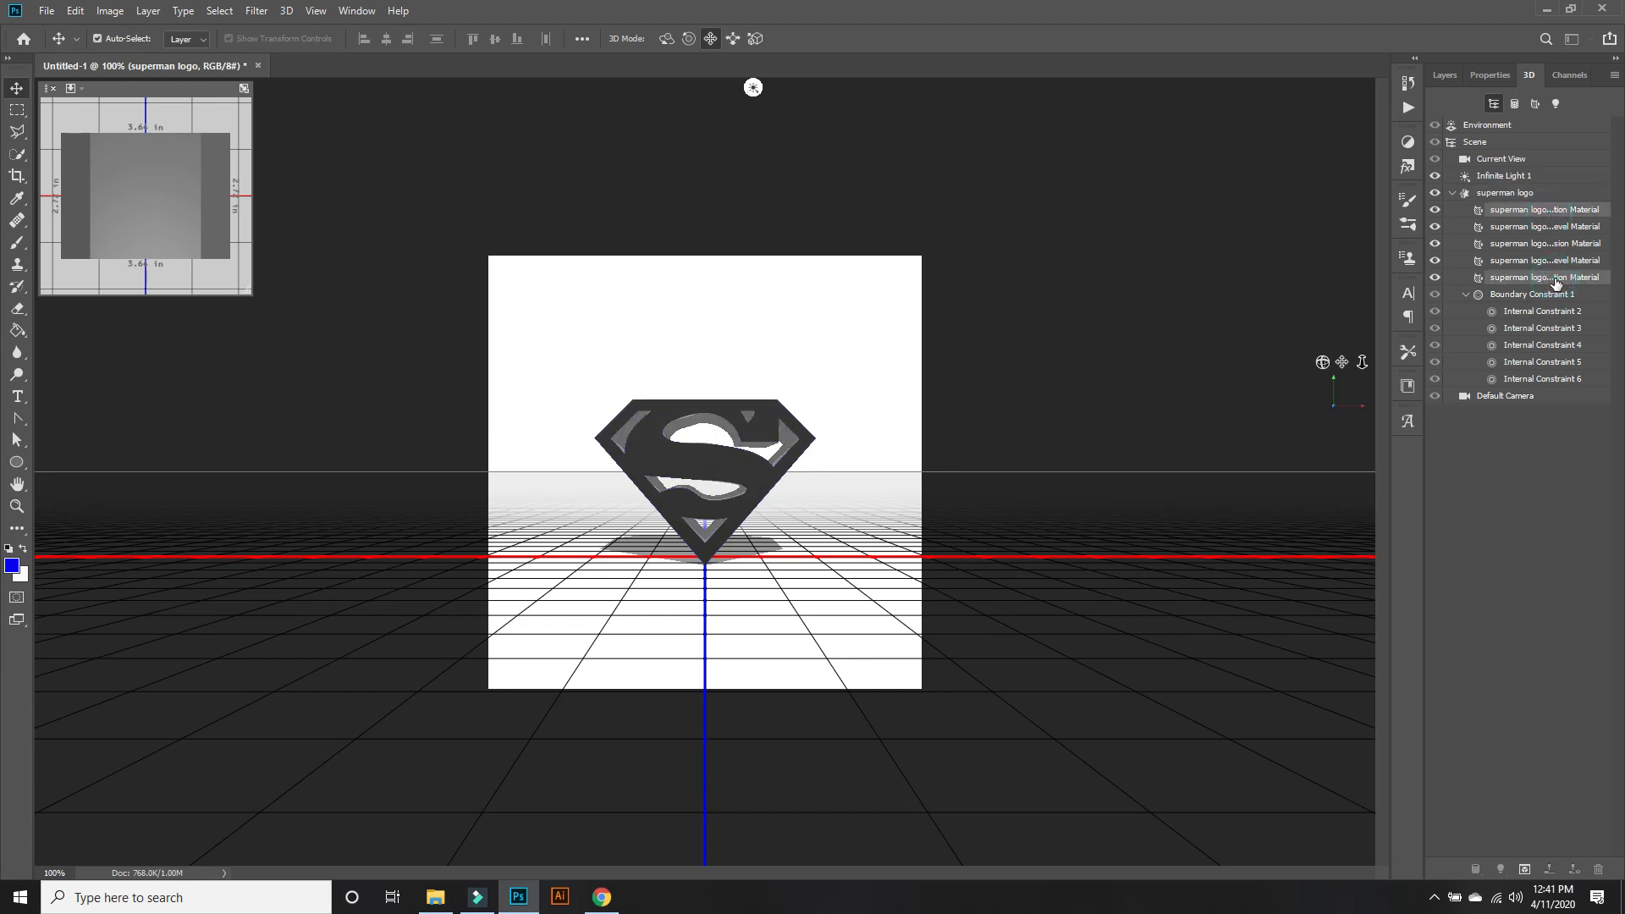
left_click(1558, 277)
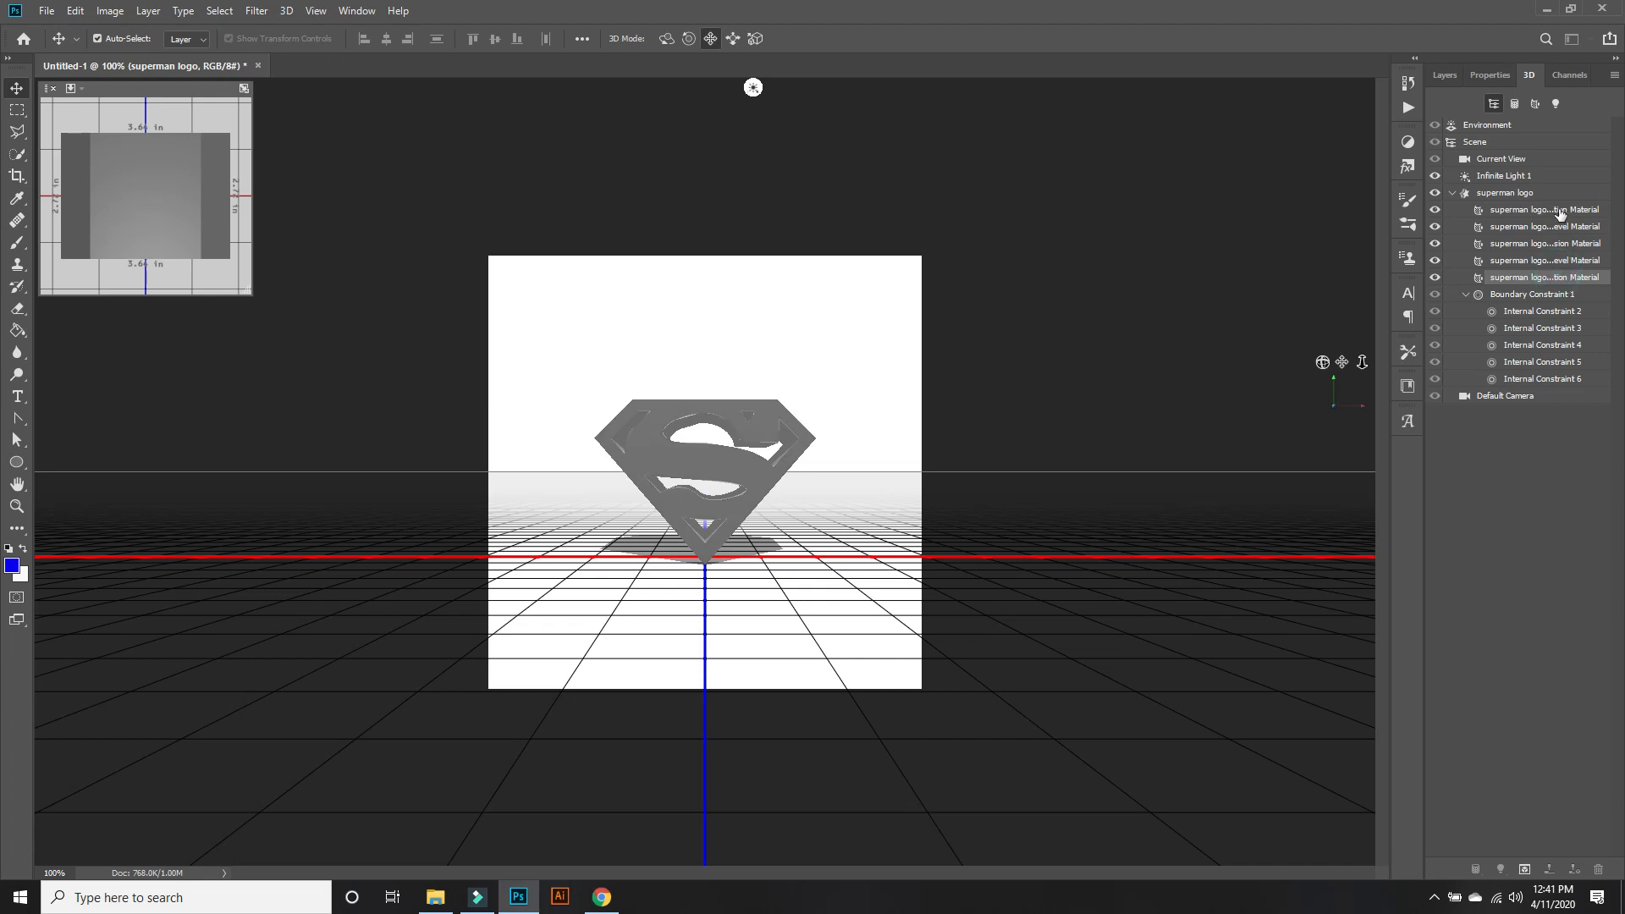
left_click(1560, 211, "shift")
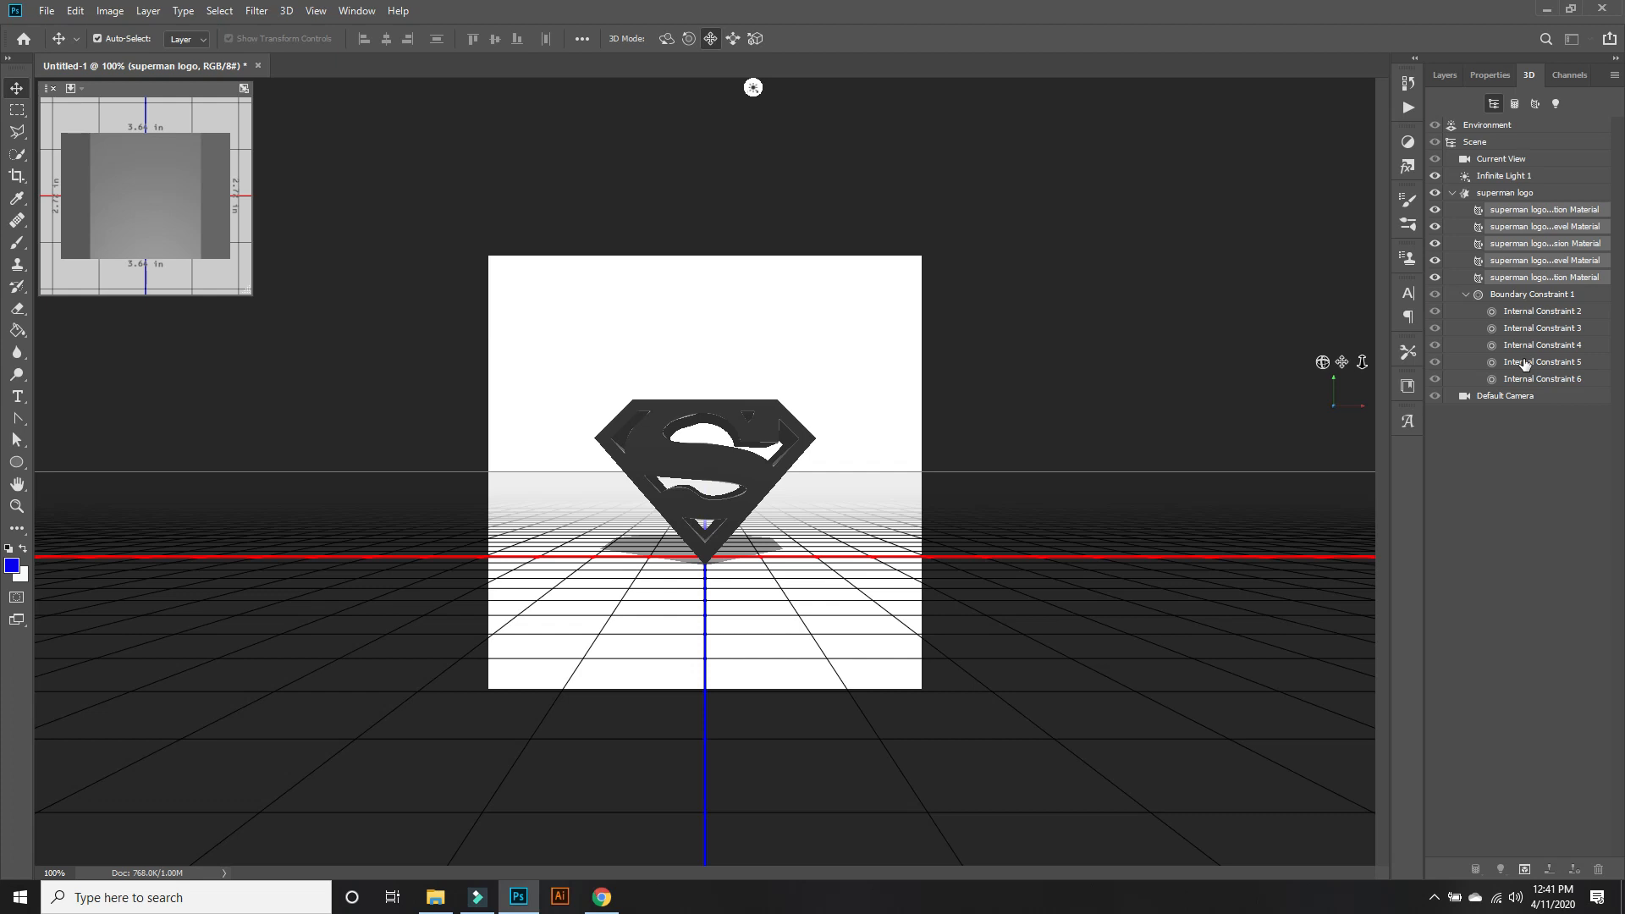
Turn off Cast Shadows for the superman logo mesh.
left_click(1549, 194)
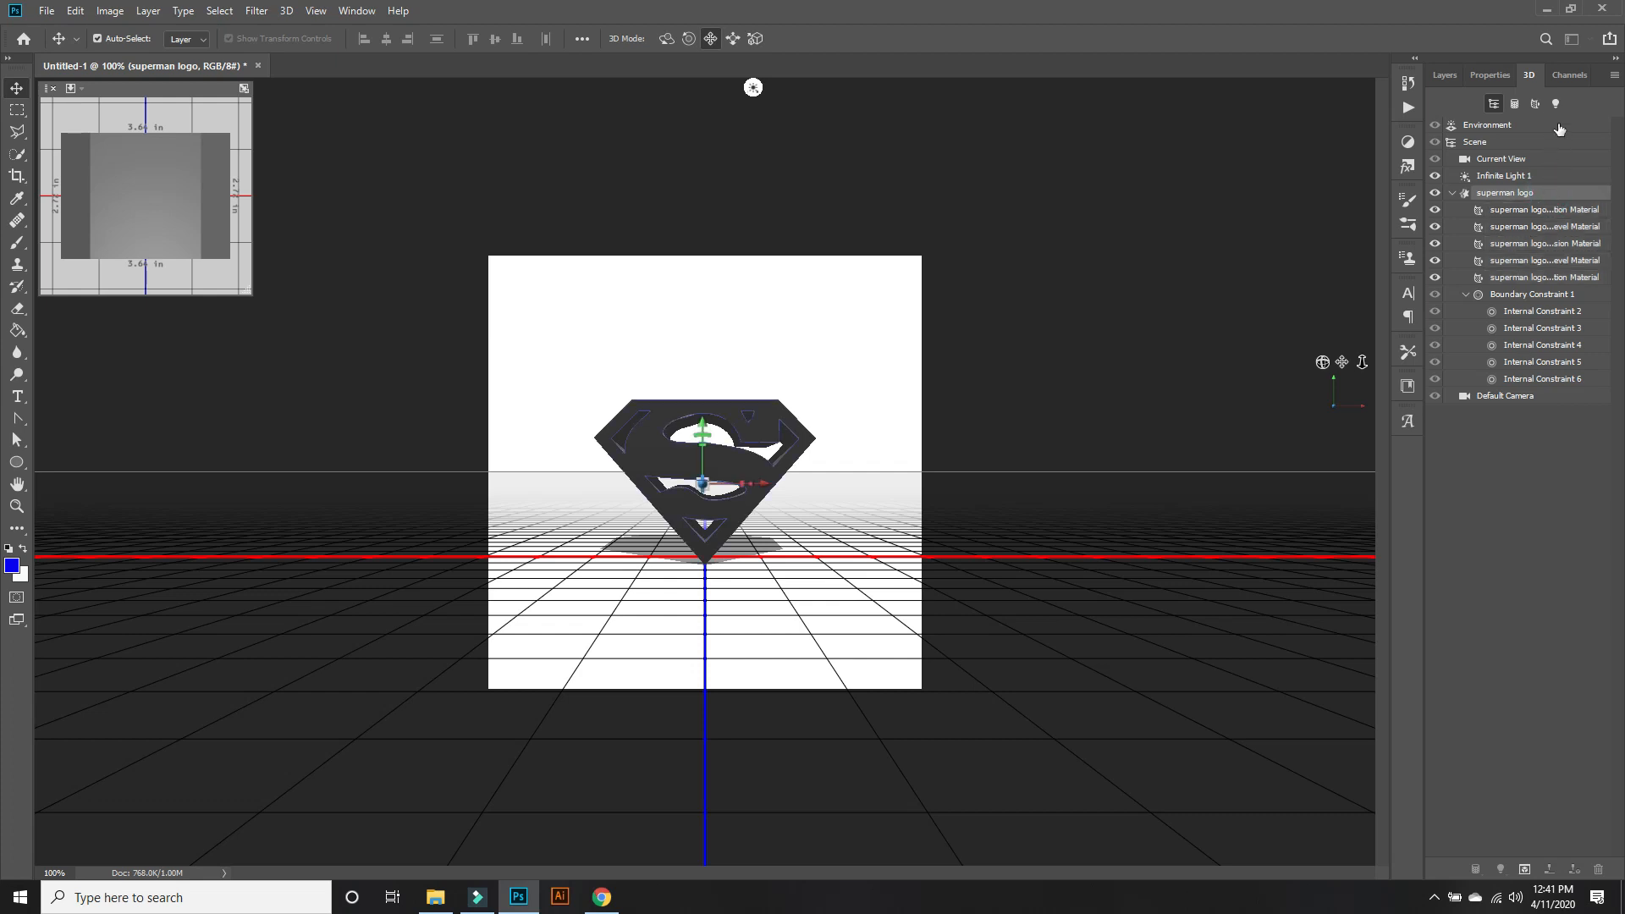
left_click(1501, 75)
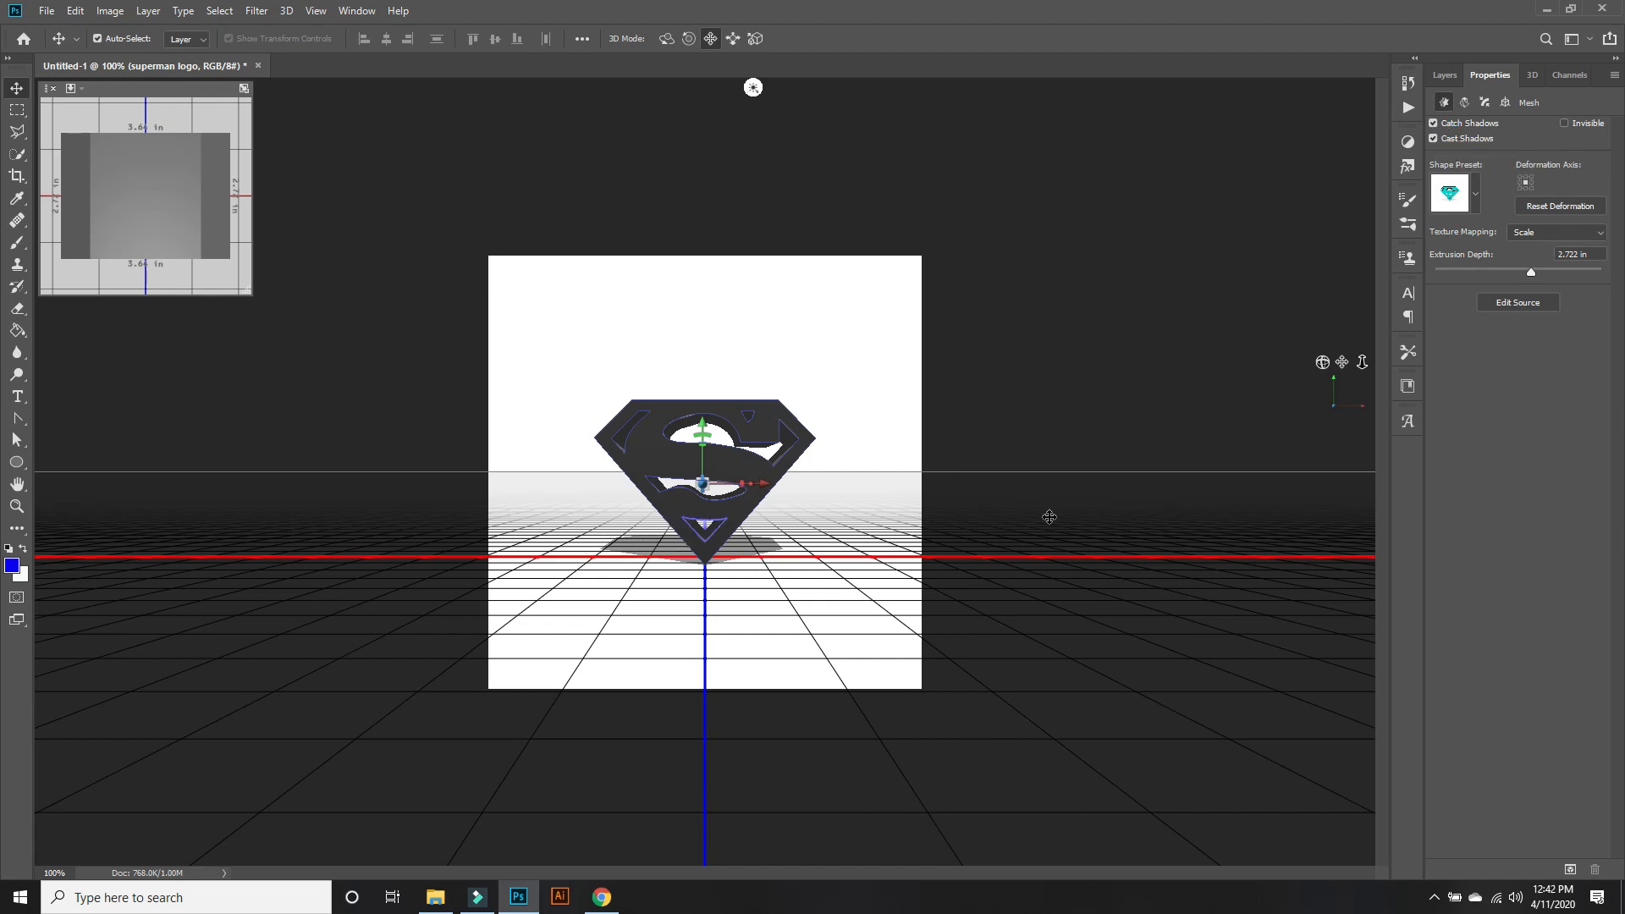
left_click(1435, 137)
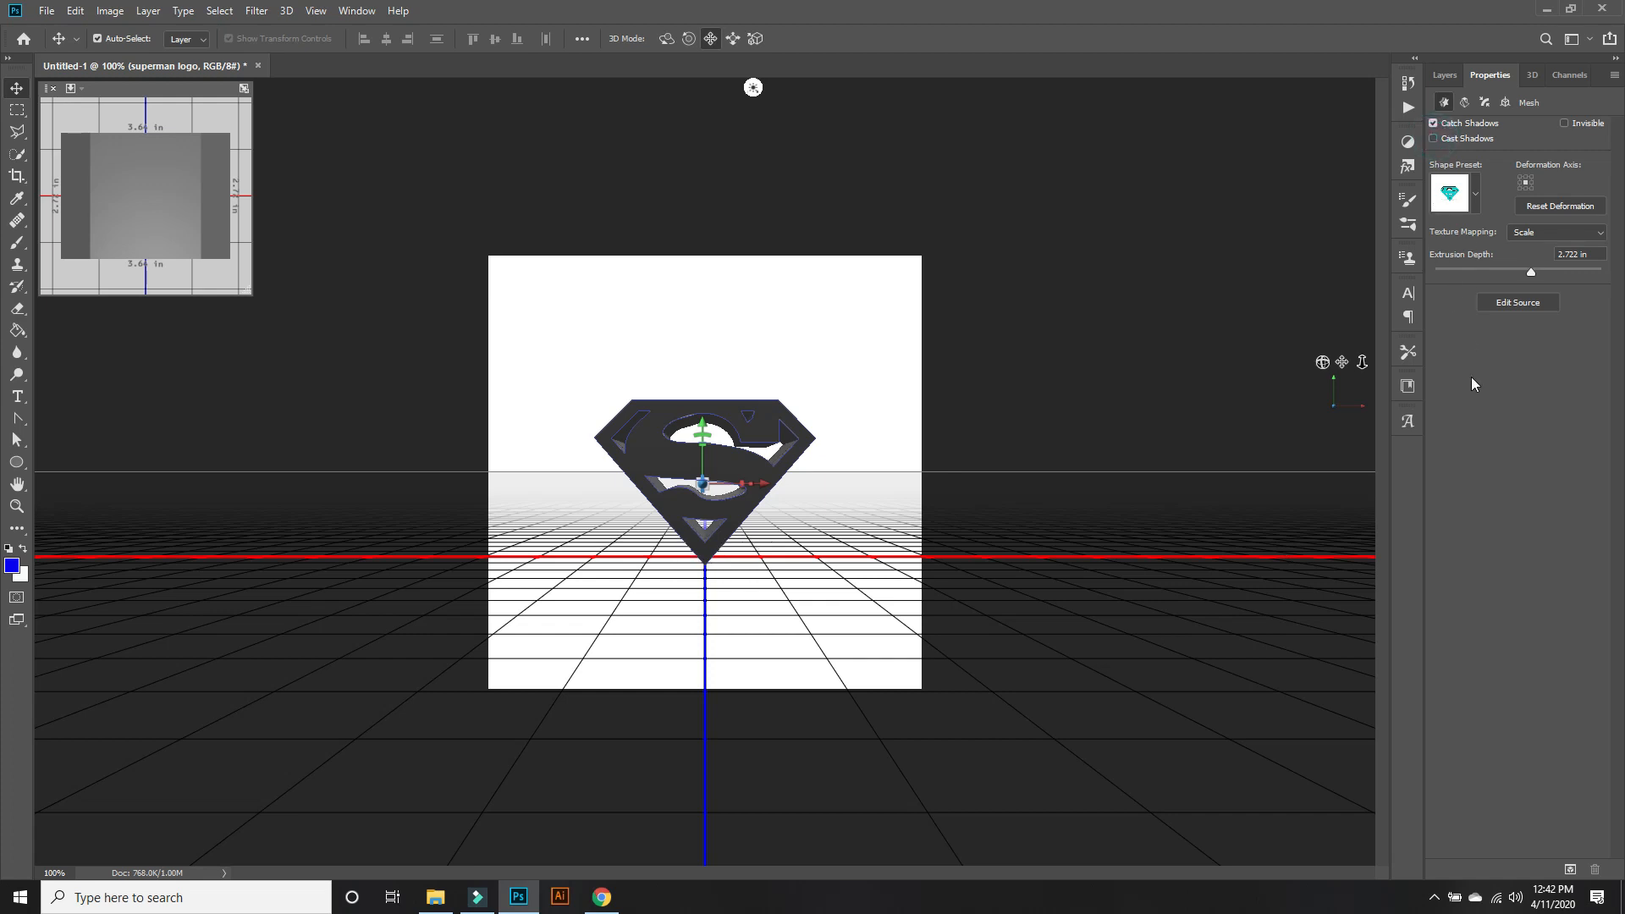
Try several shape presets on the superman logo mesh and apply the first, flat-faced extrusion preset.
left_click(1475, 194)
left_click(1371, 269)
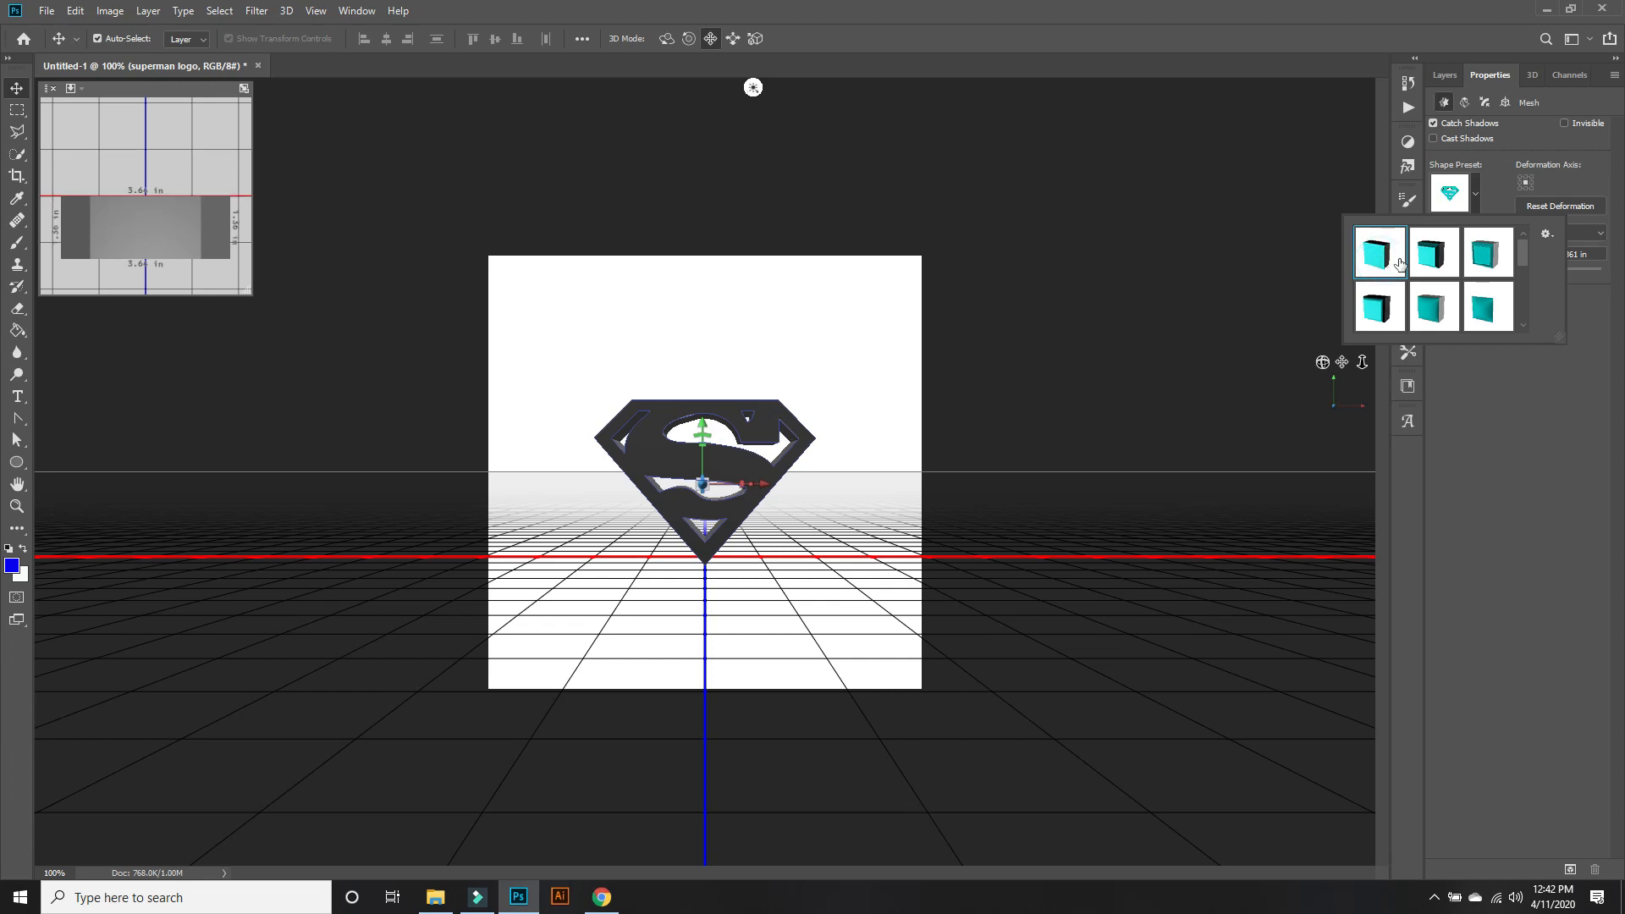
left_click(1441, 259)
left_click(1486, 258)
left_click(1489, 298)
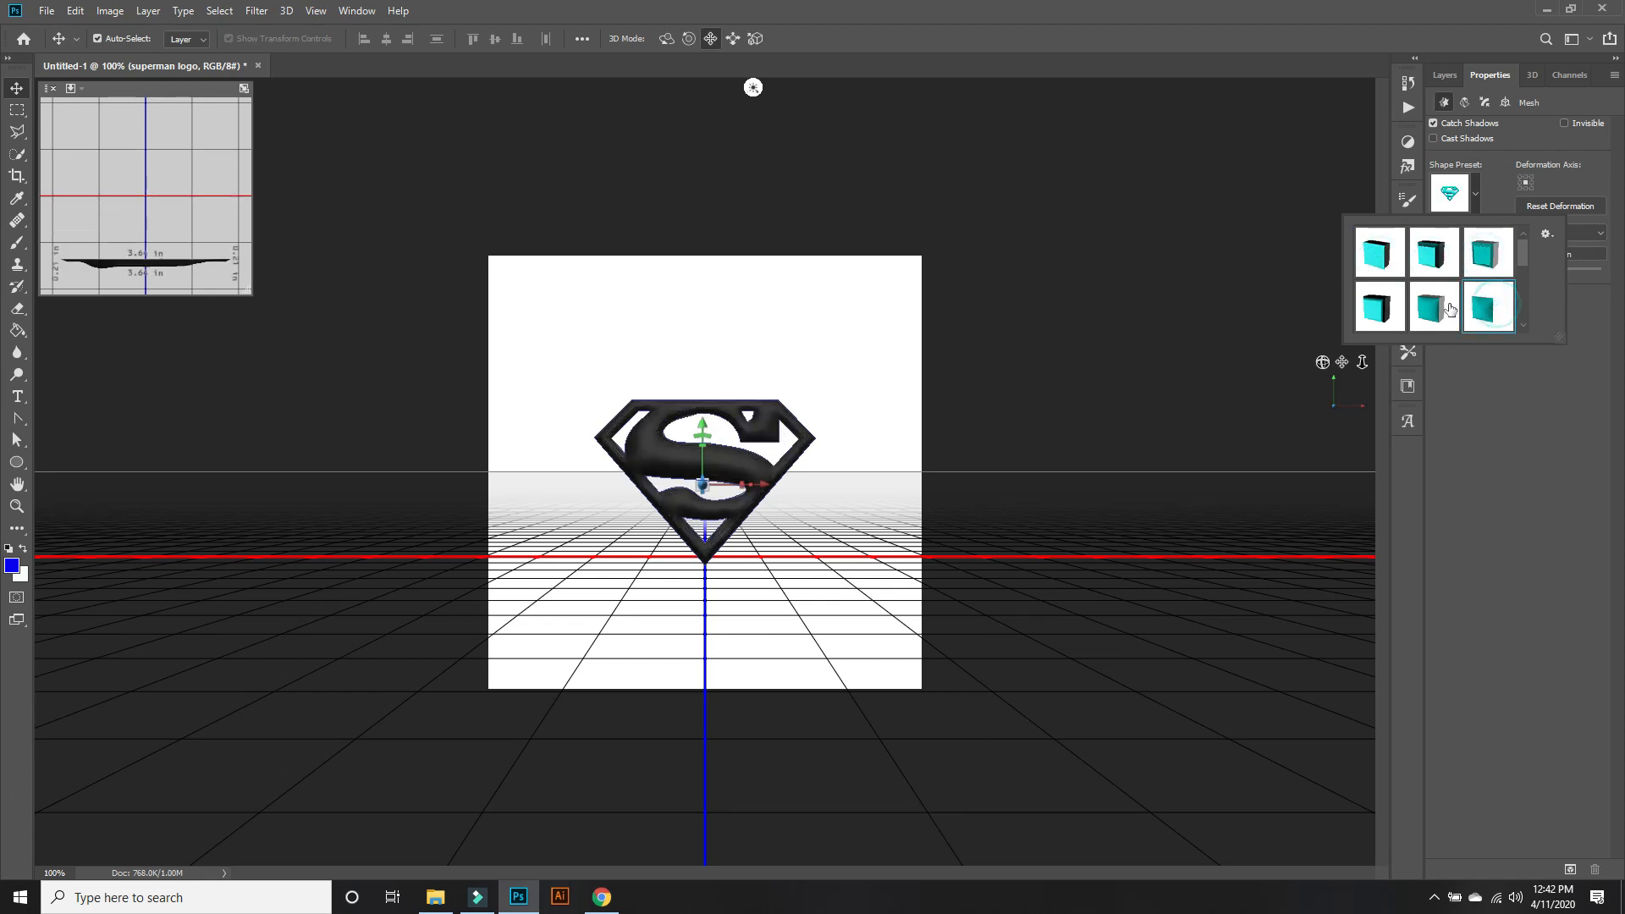
left_click(1445, 308)
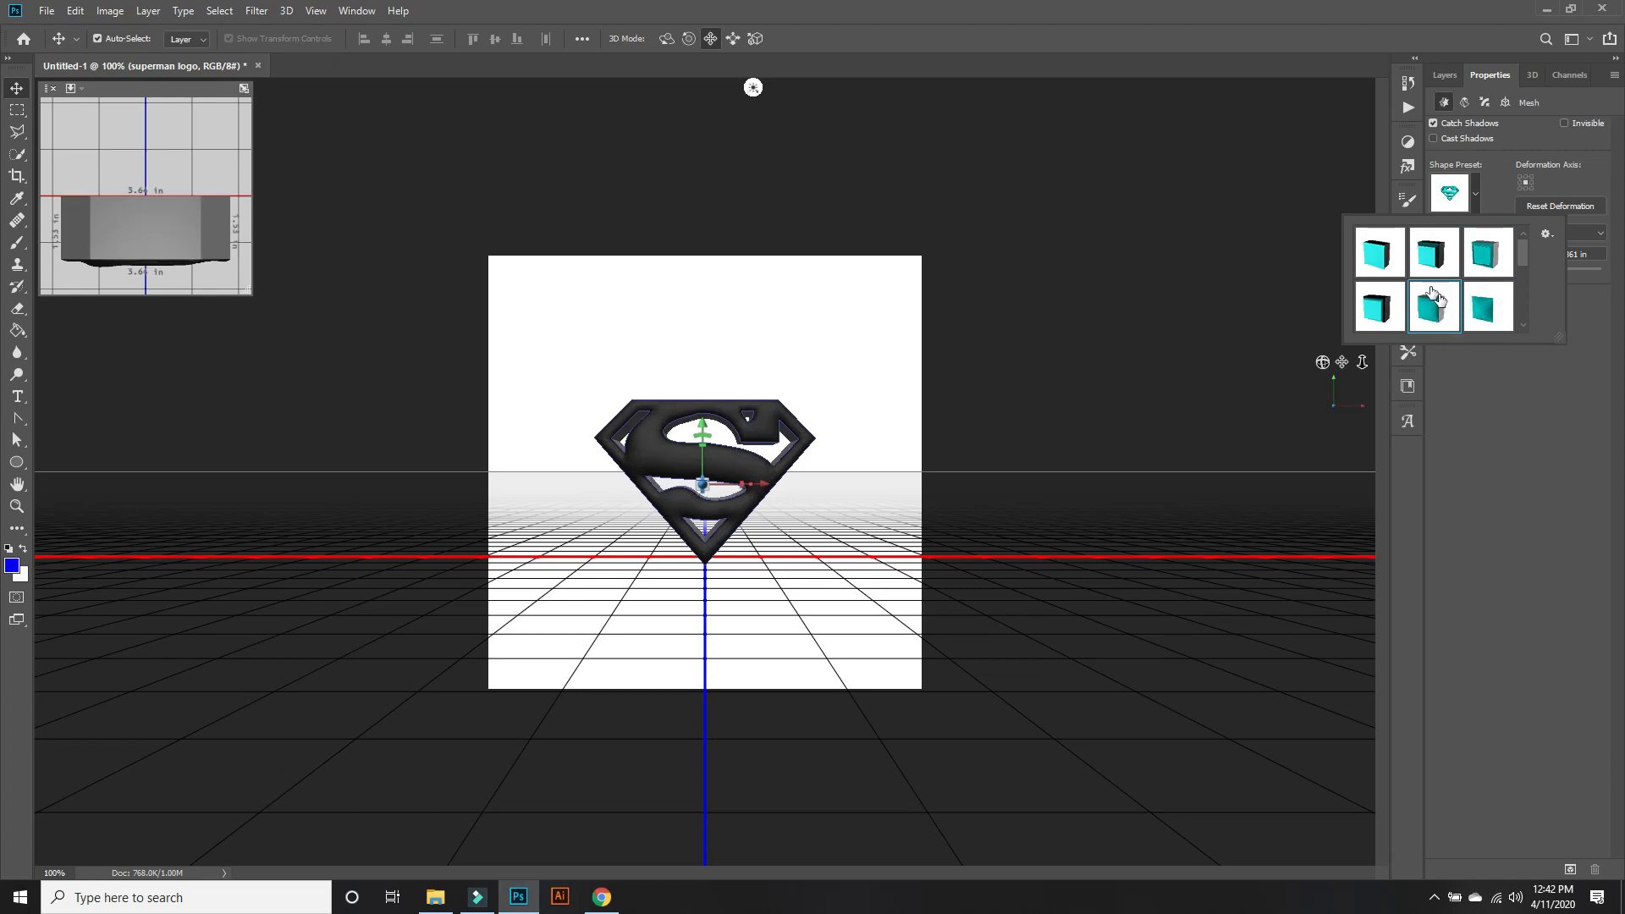
left_click(1376, 264)
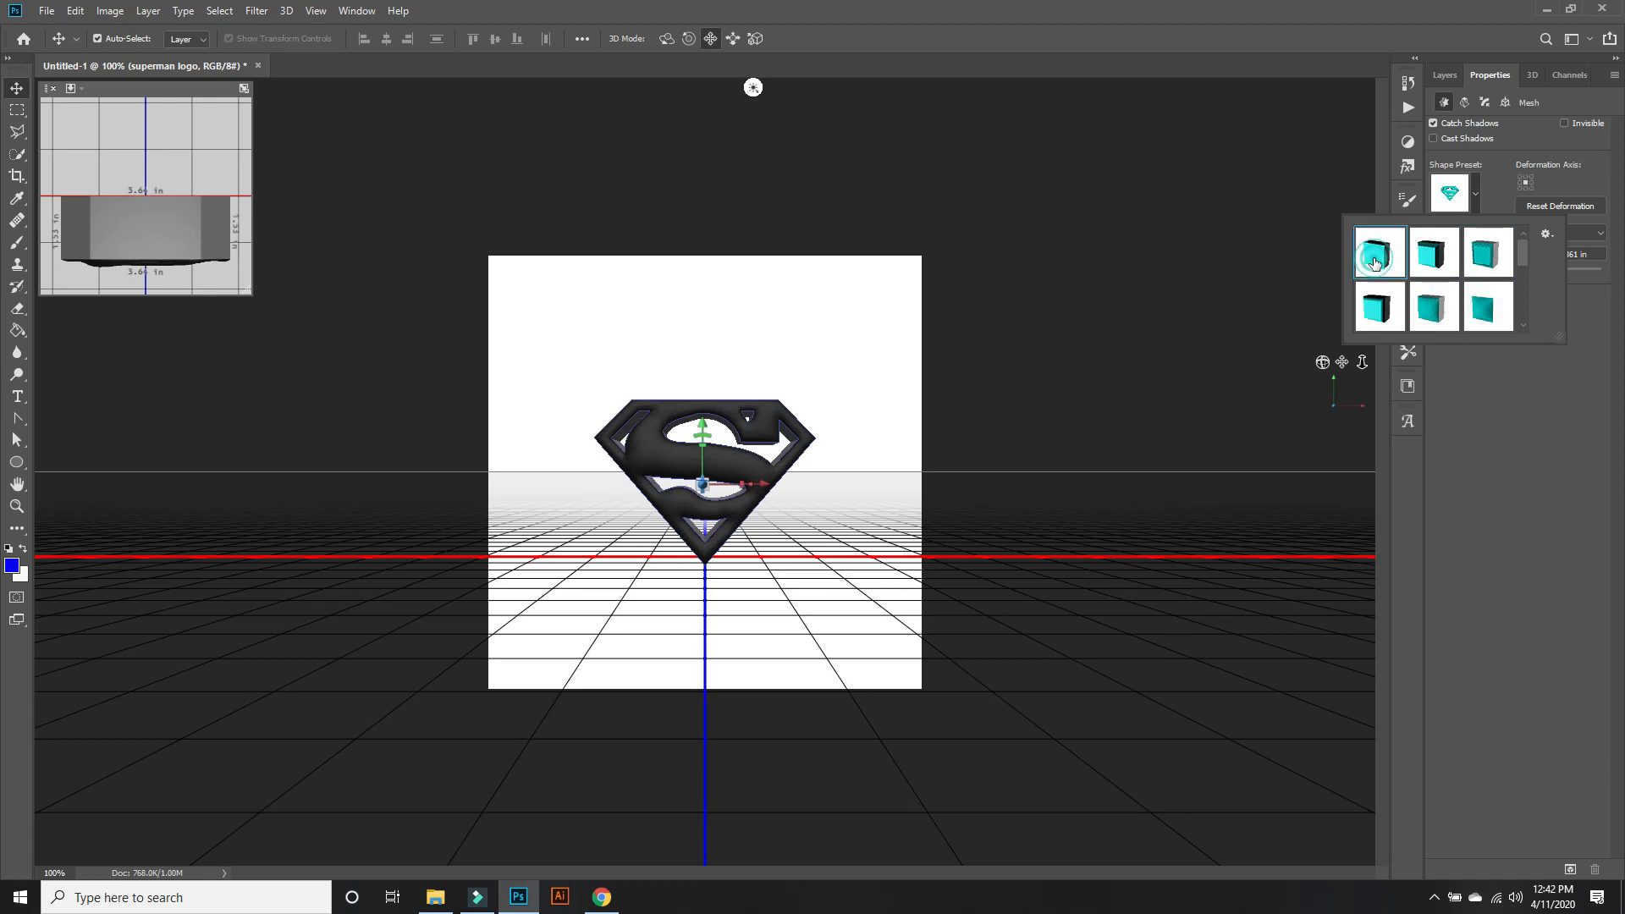
left_click(1482, 416)
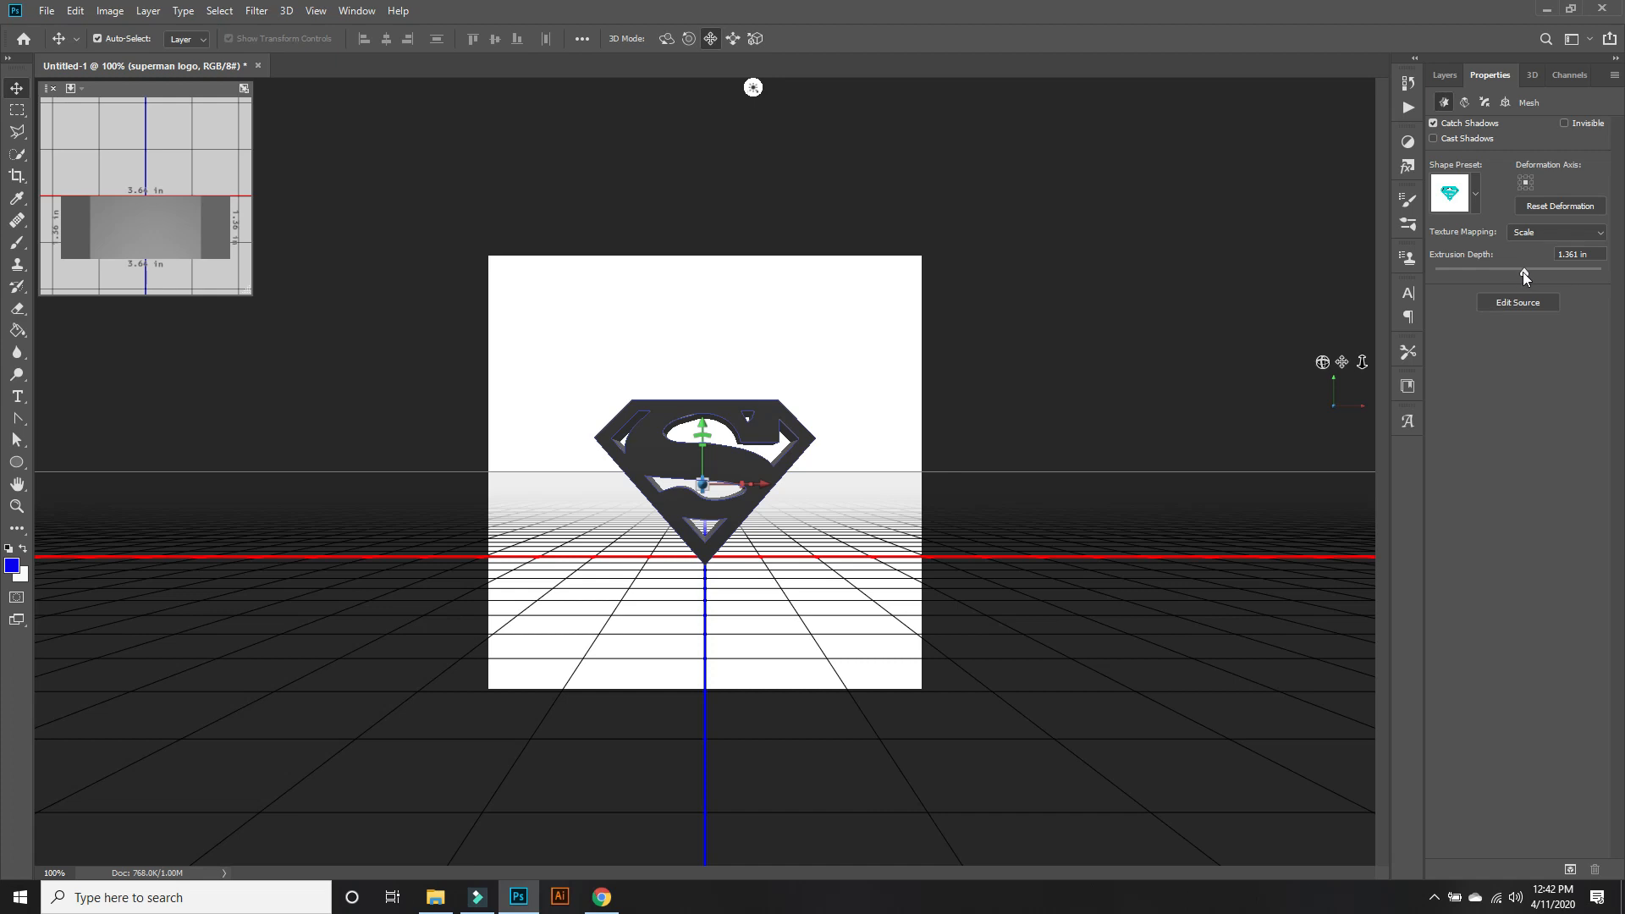
Try larger and negative extrusion depths on the superman logo mesh, undo them, and return to the 3D scene list.
left_click_drag(1522, 271, 1556, 272)
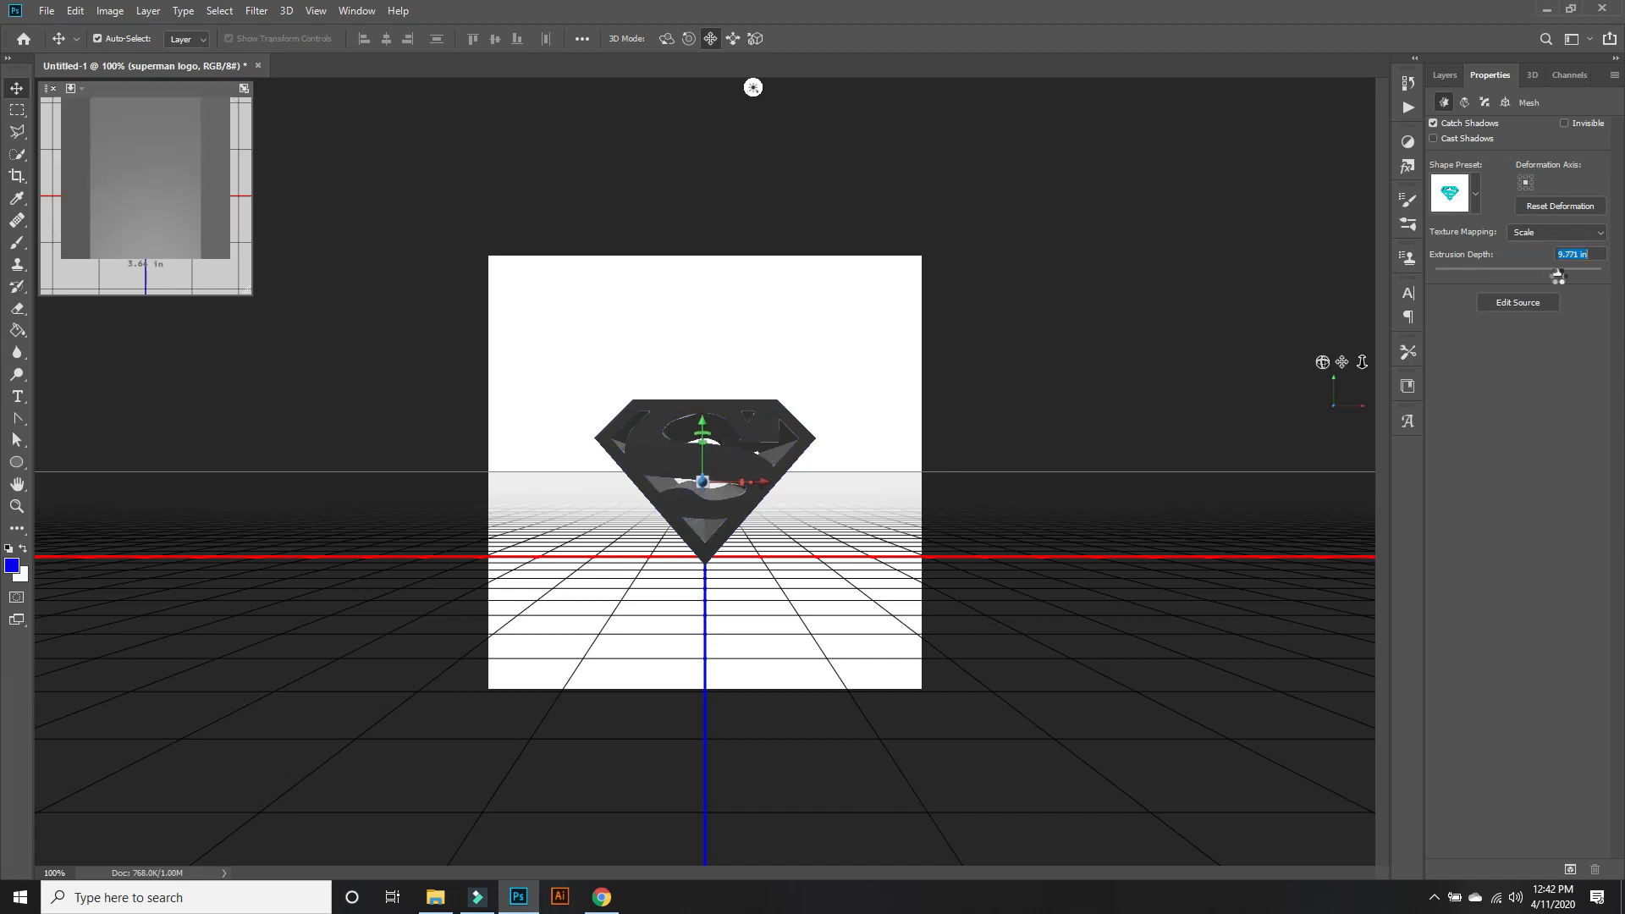
left_click(1502, 273)
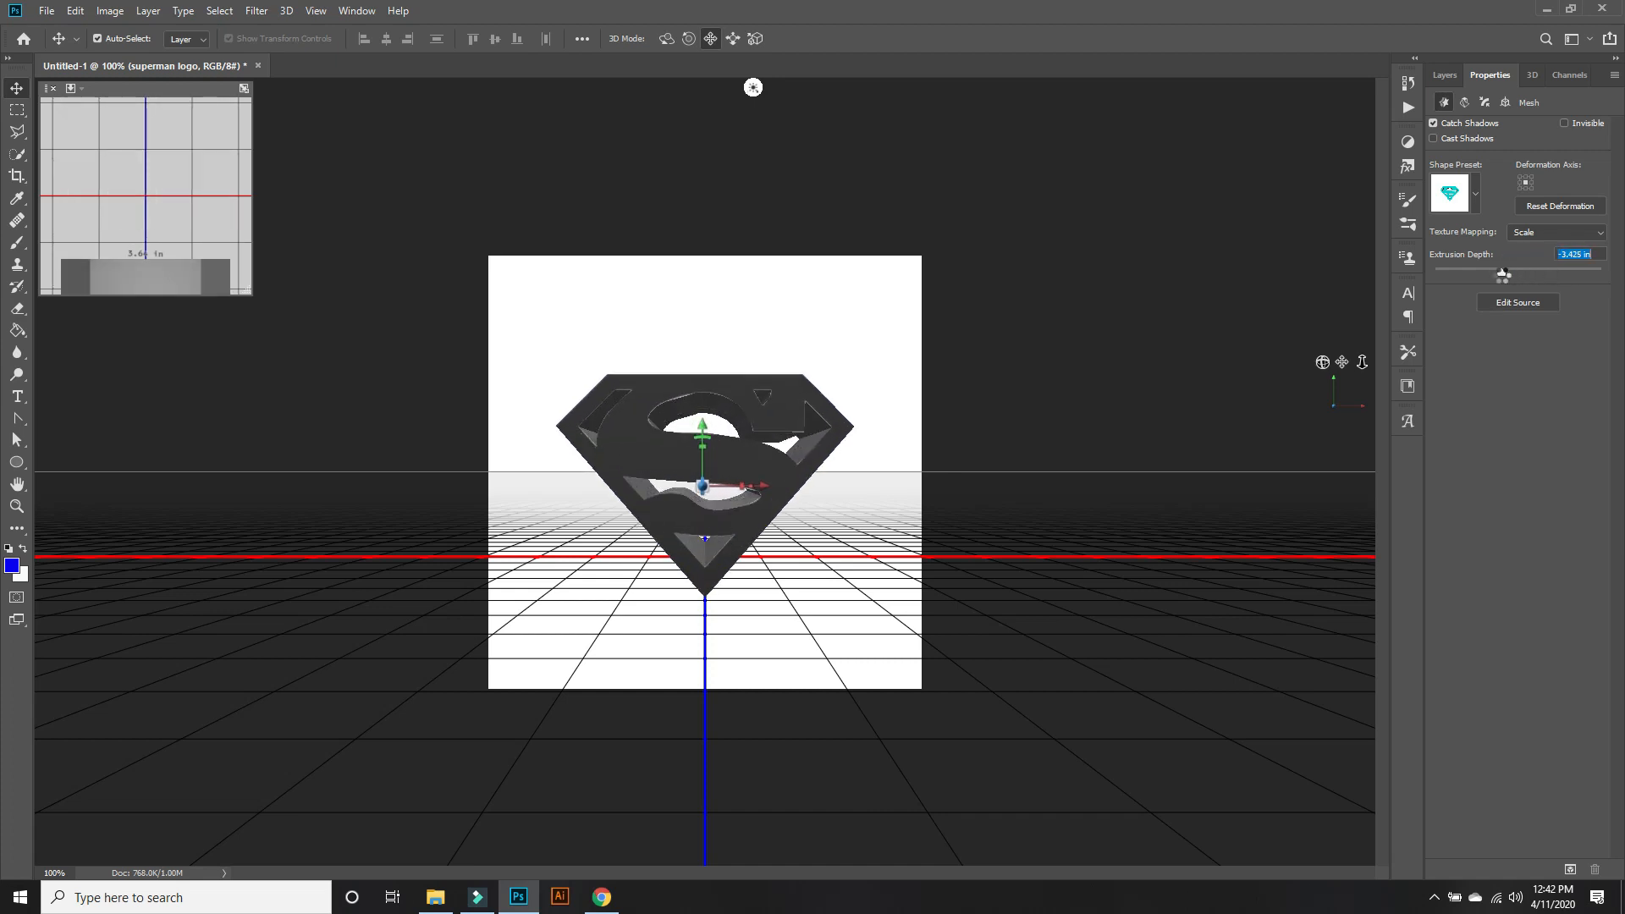
left_click_drag(1502, 272, 1510, 276)
key("ctrl+z")
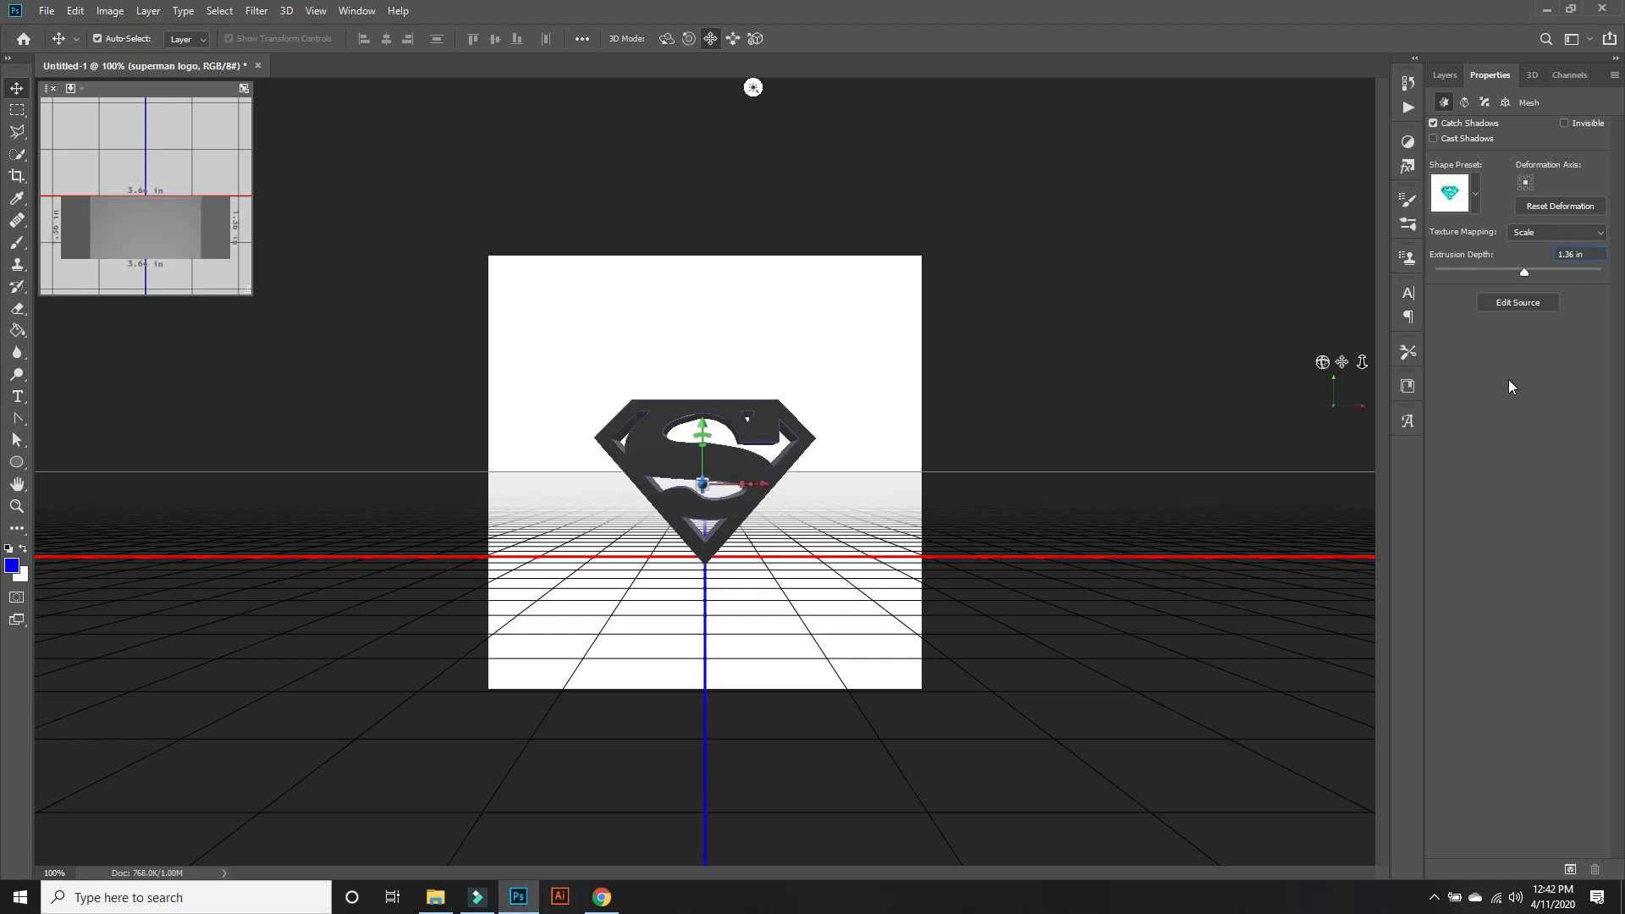
left_click(1508, 380)
left_click(1531, 75)
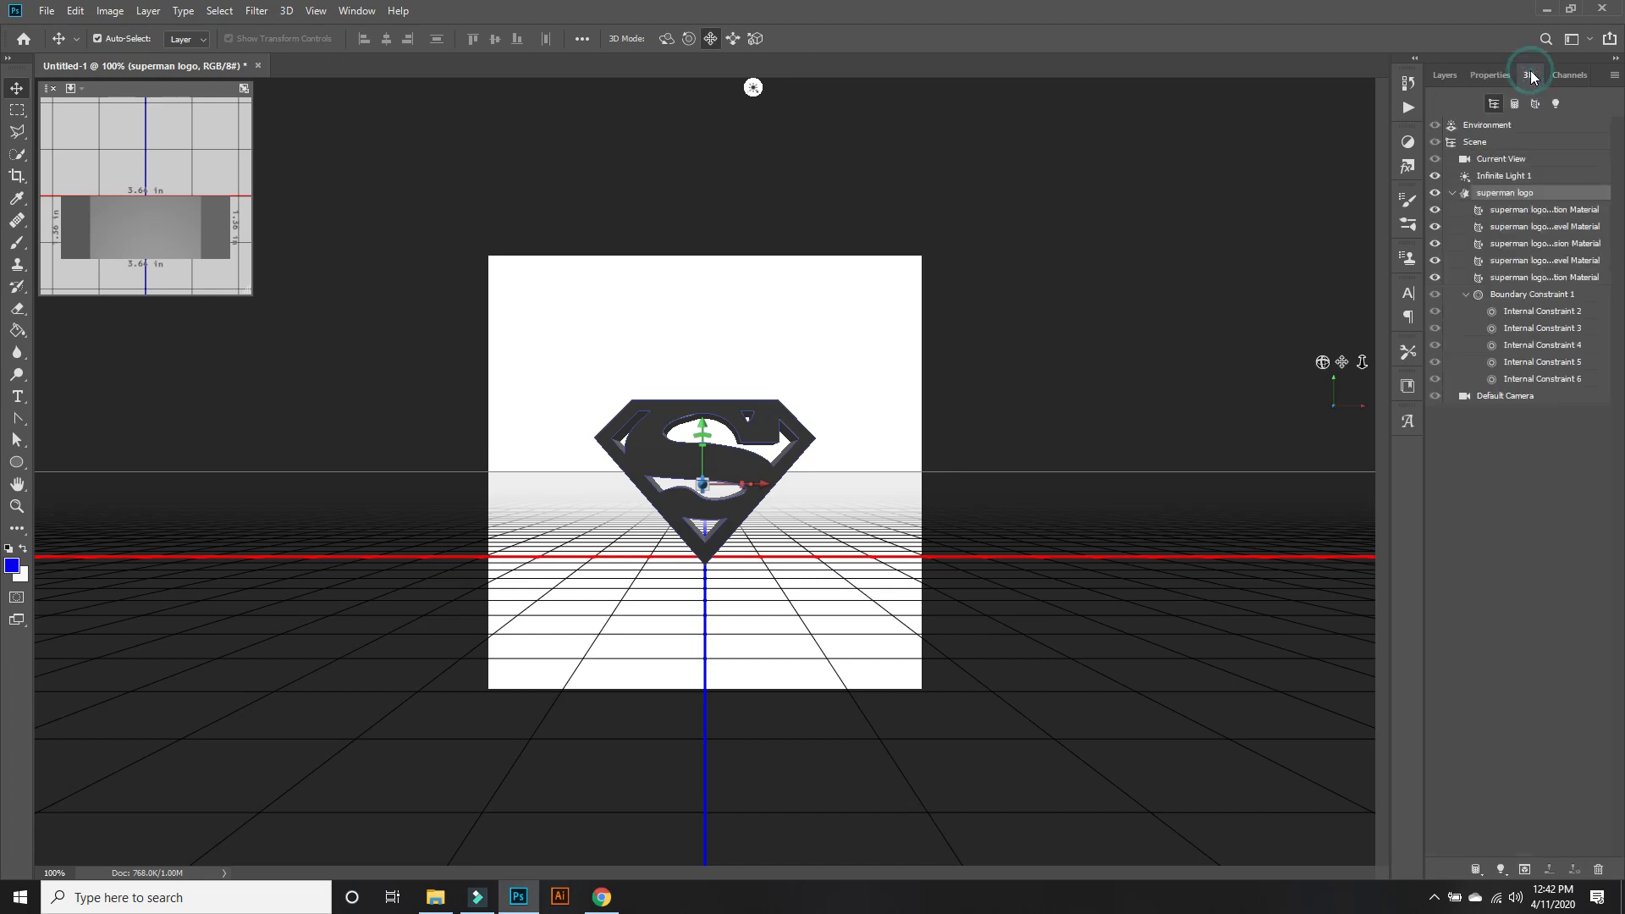
Replace the diffuse texture of all five superman logo materials with the black-and-gold-abstract-wallpaper-4-background image.
left_click(1521, 213)
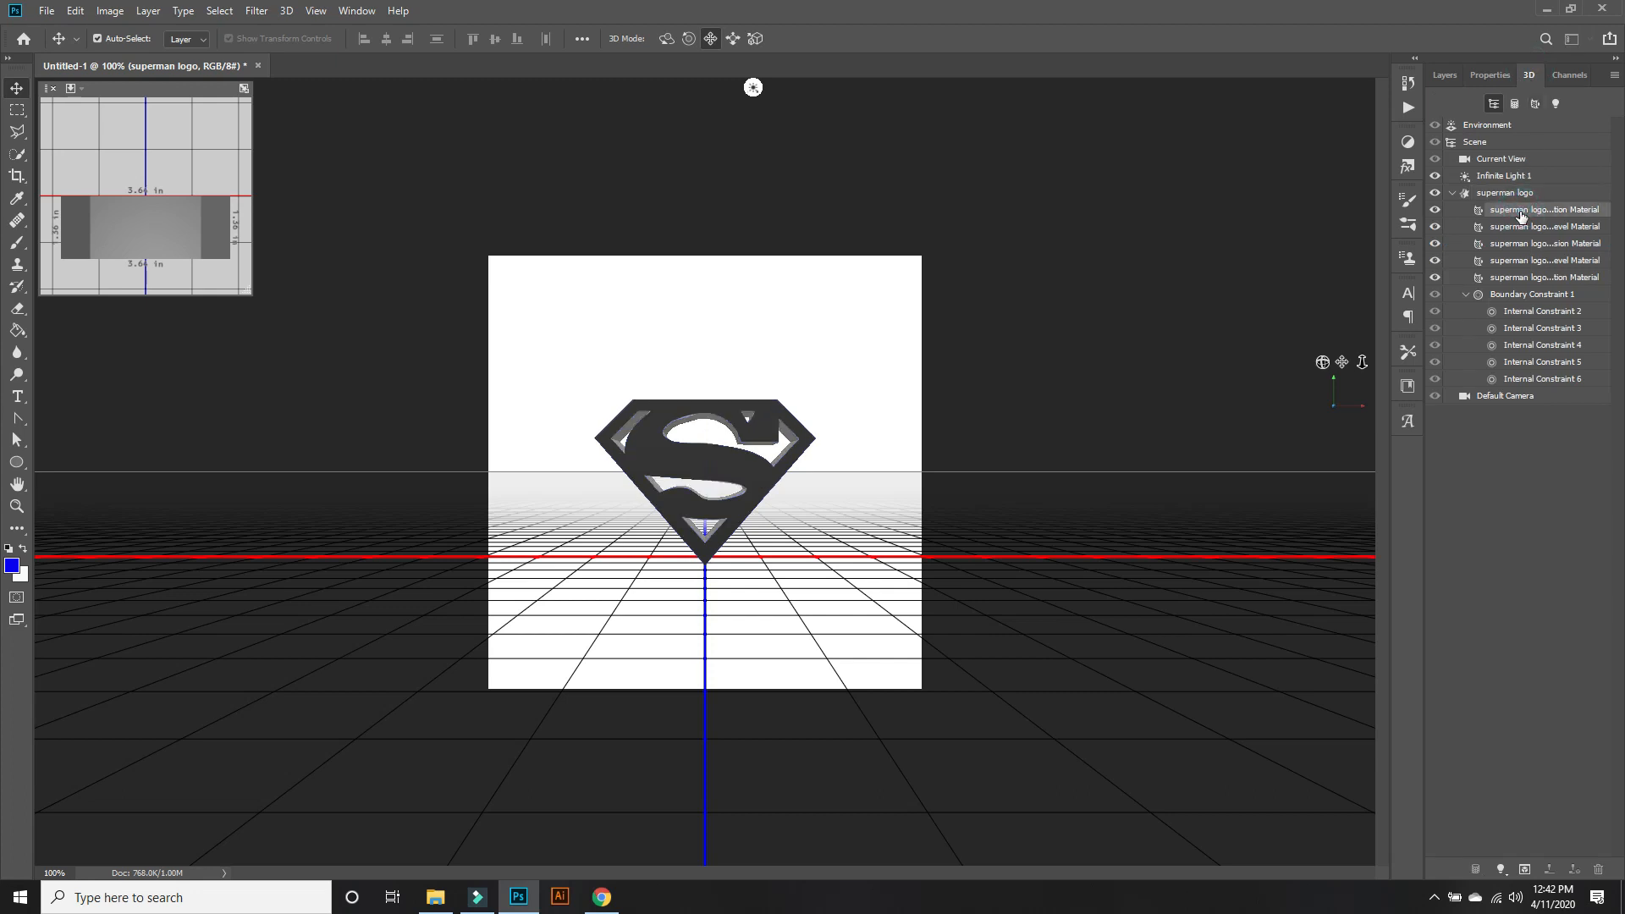
left_click(1538, 279, "shift")
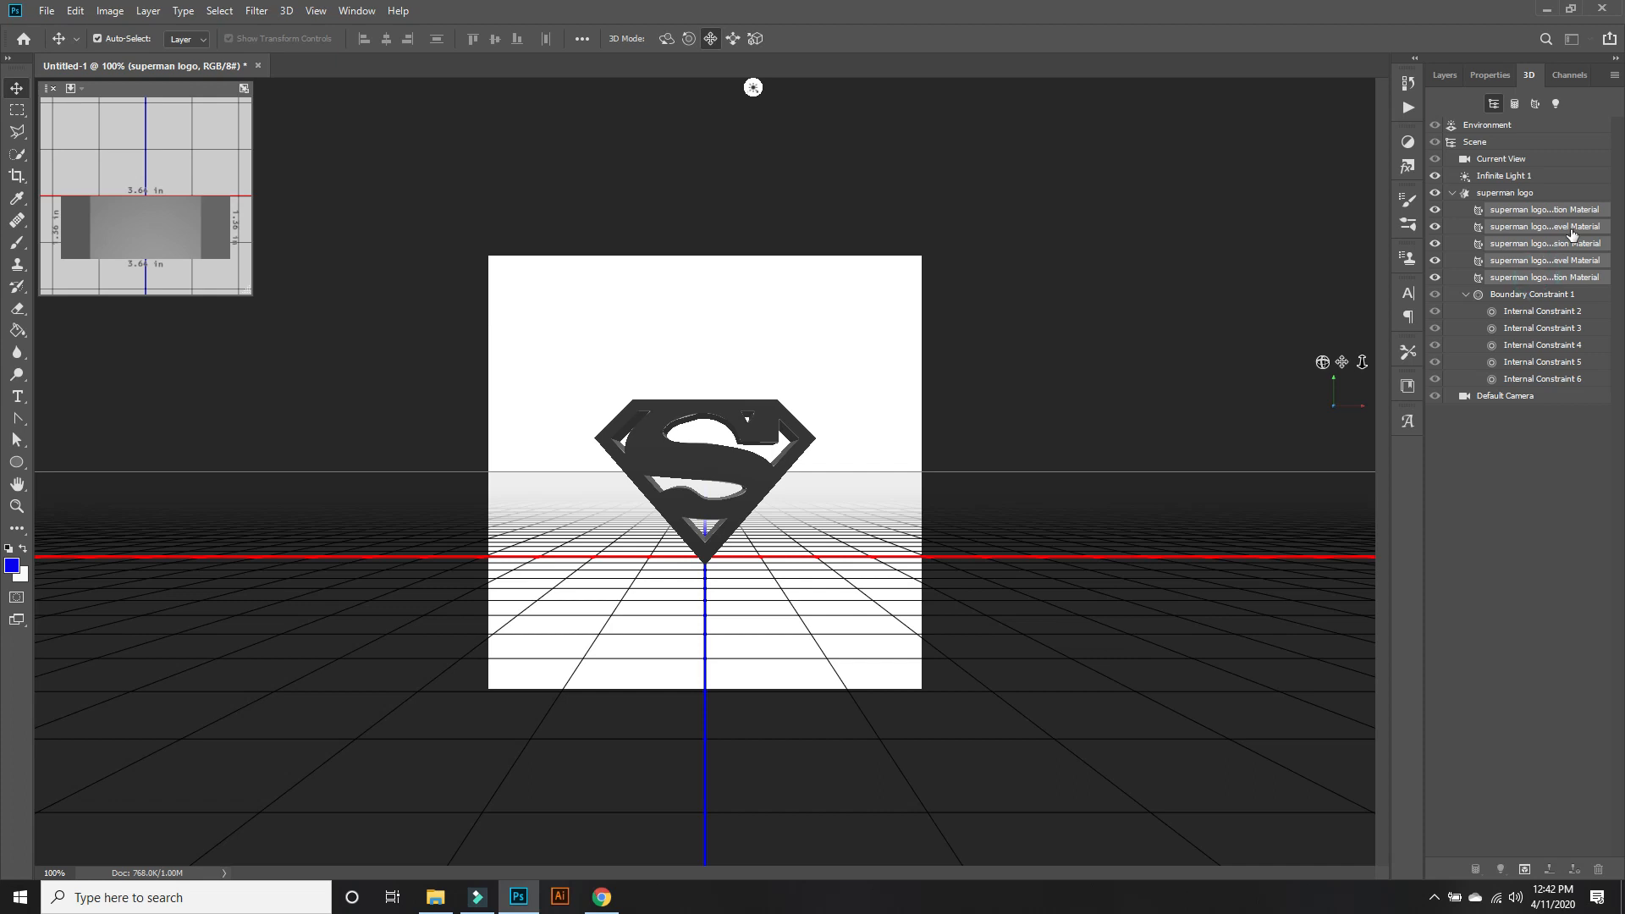
left_click(1502, 78)
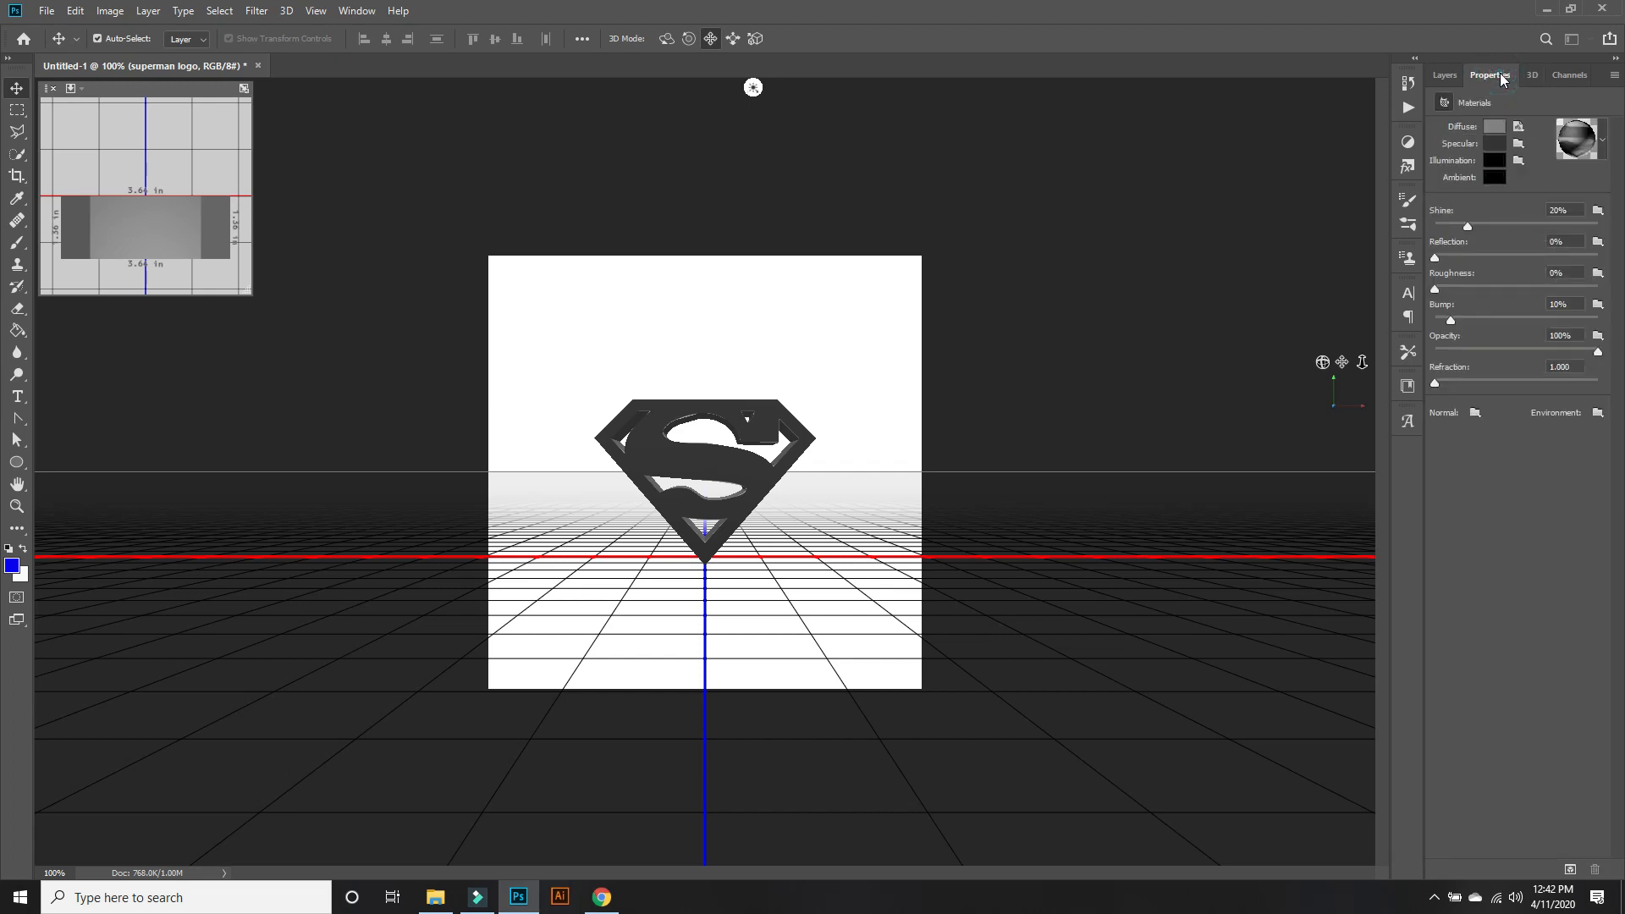
left_click(1519, 127)
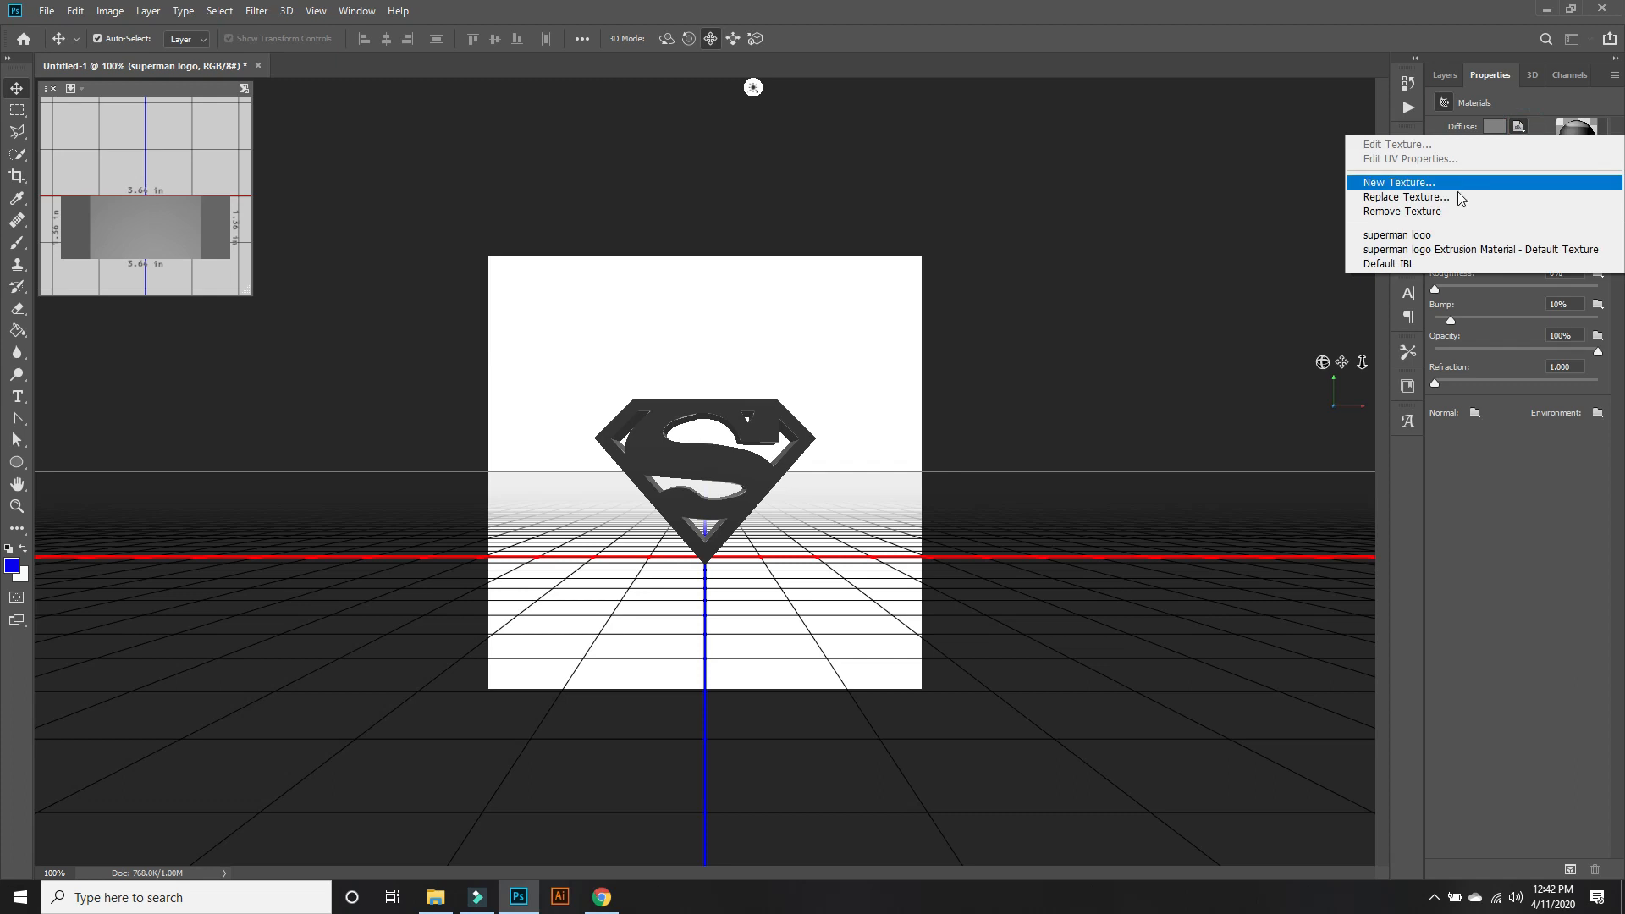
left_click(1455, 197)
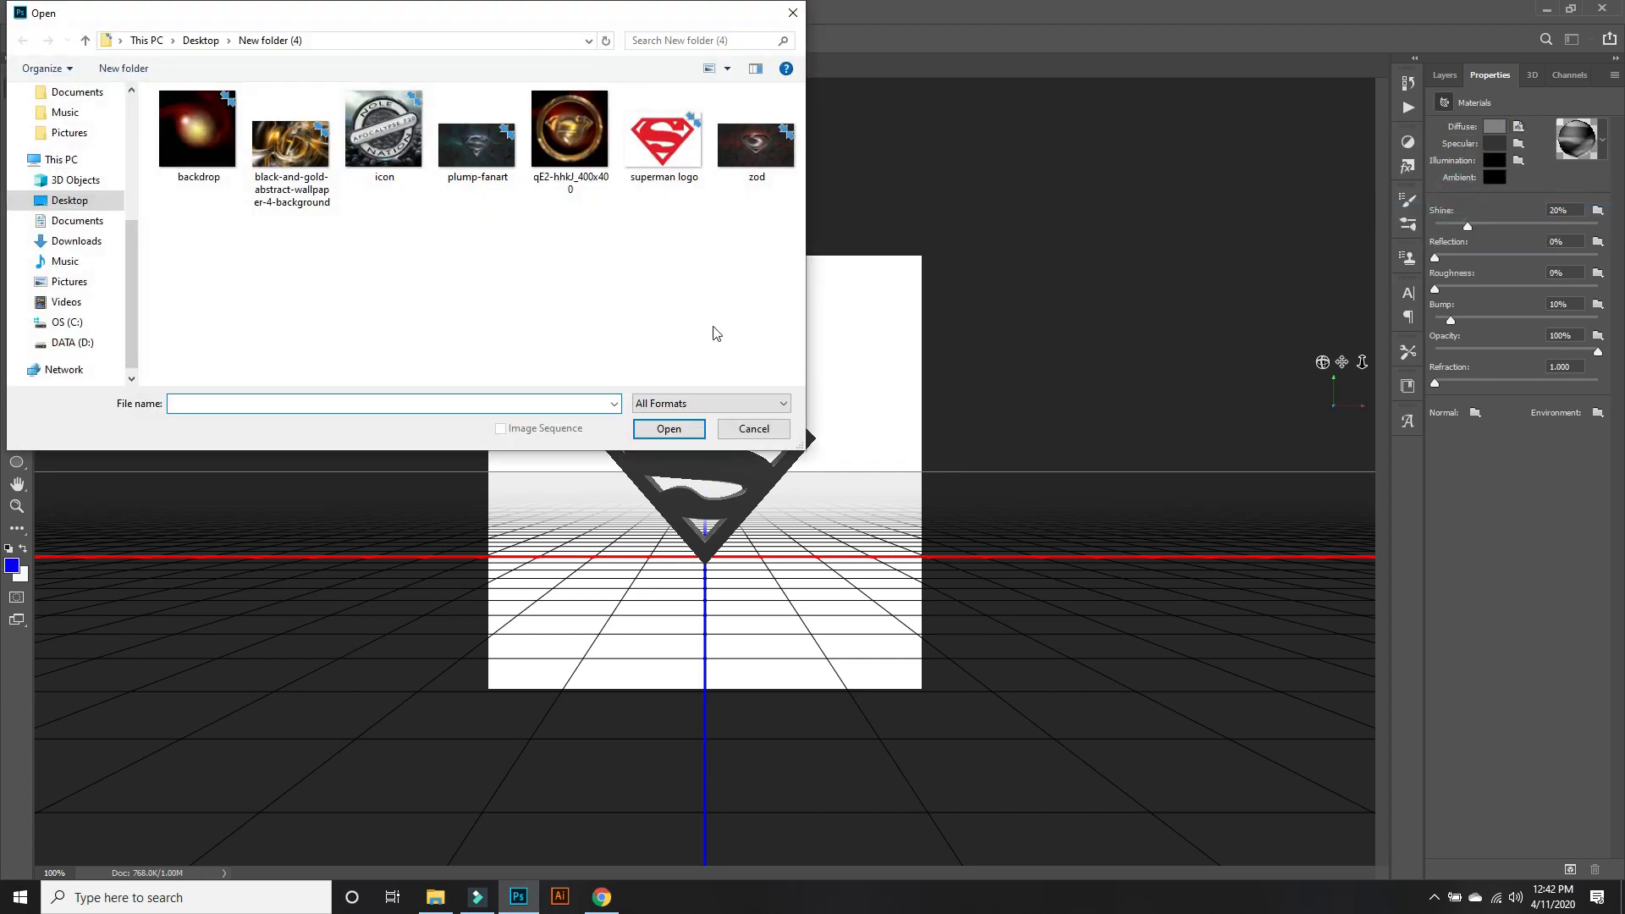
double_click(292, 148)
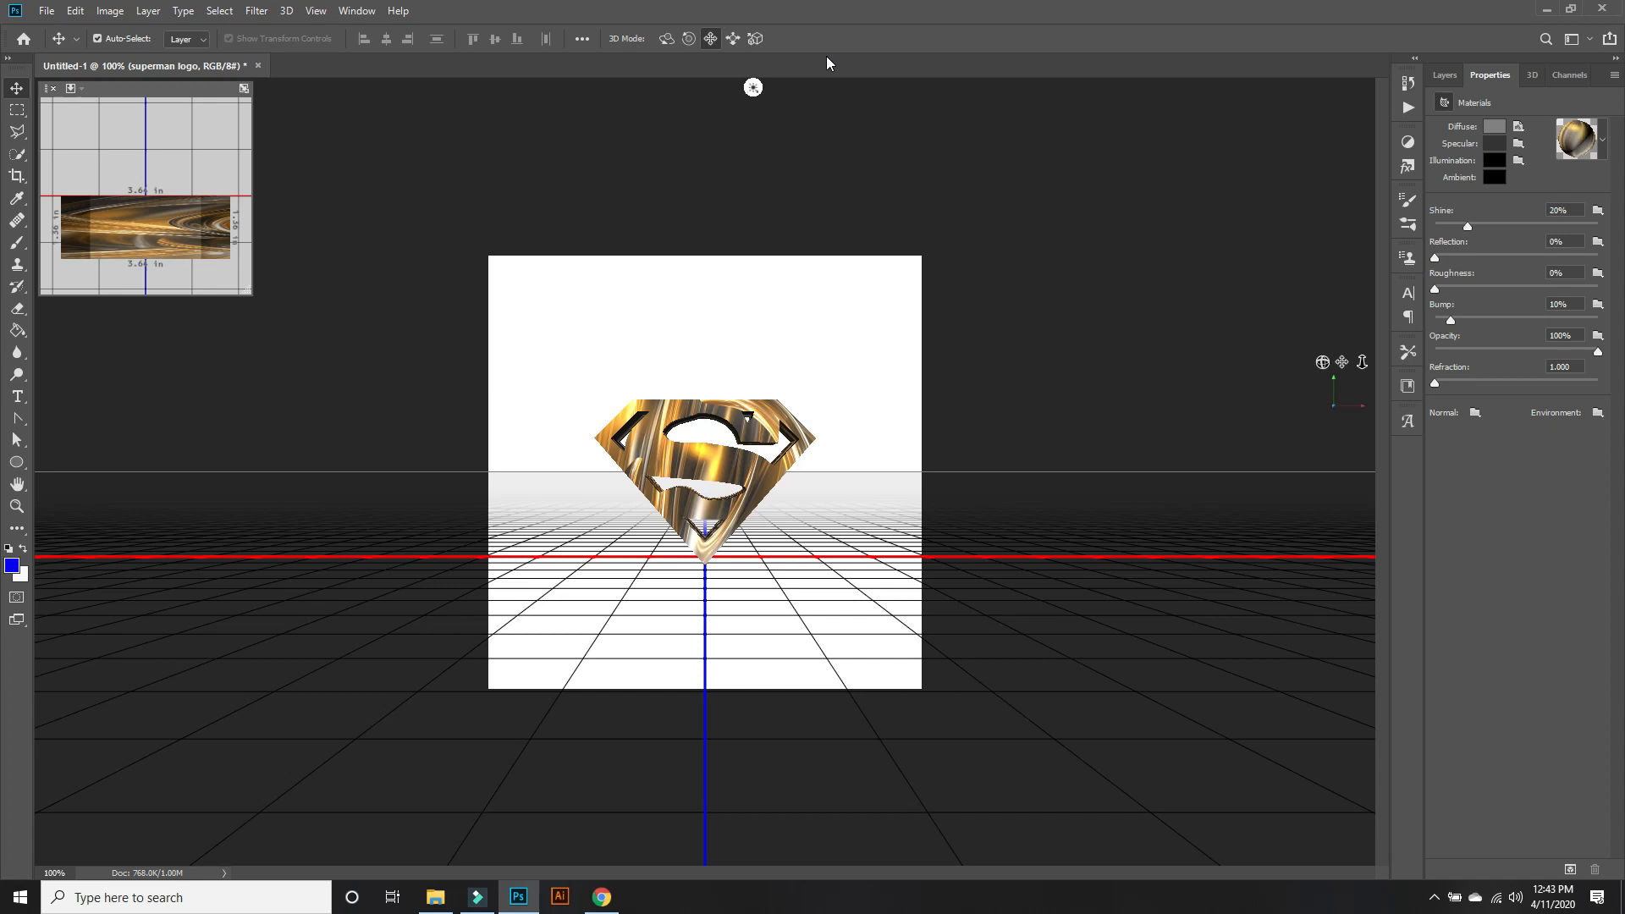
Set the reflection of the selected superman logo materials to 4%, keeping their shine at 20%.
left_click(1469, 228)
mouse_move(1469, 227)
left_mouse_down()
mouse_move(1554, 236)
mouse_move(1467, 228)
left_mouse_up()
left_click(1520, 454)
mouse_move(1435, 257)
left_mouse_down()
mouse_move(1509, 262)
mouse_move(1445, 259)
left_mouse_up()
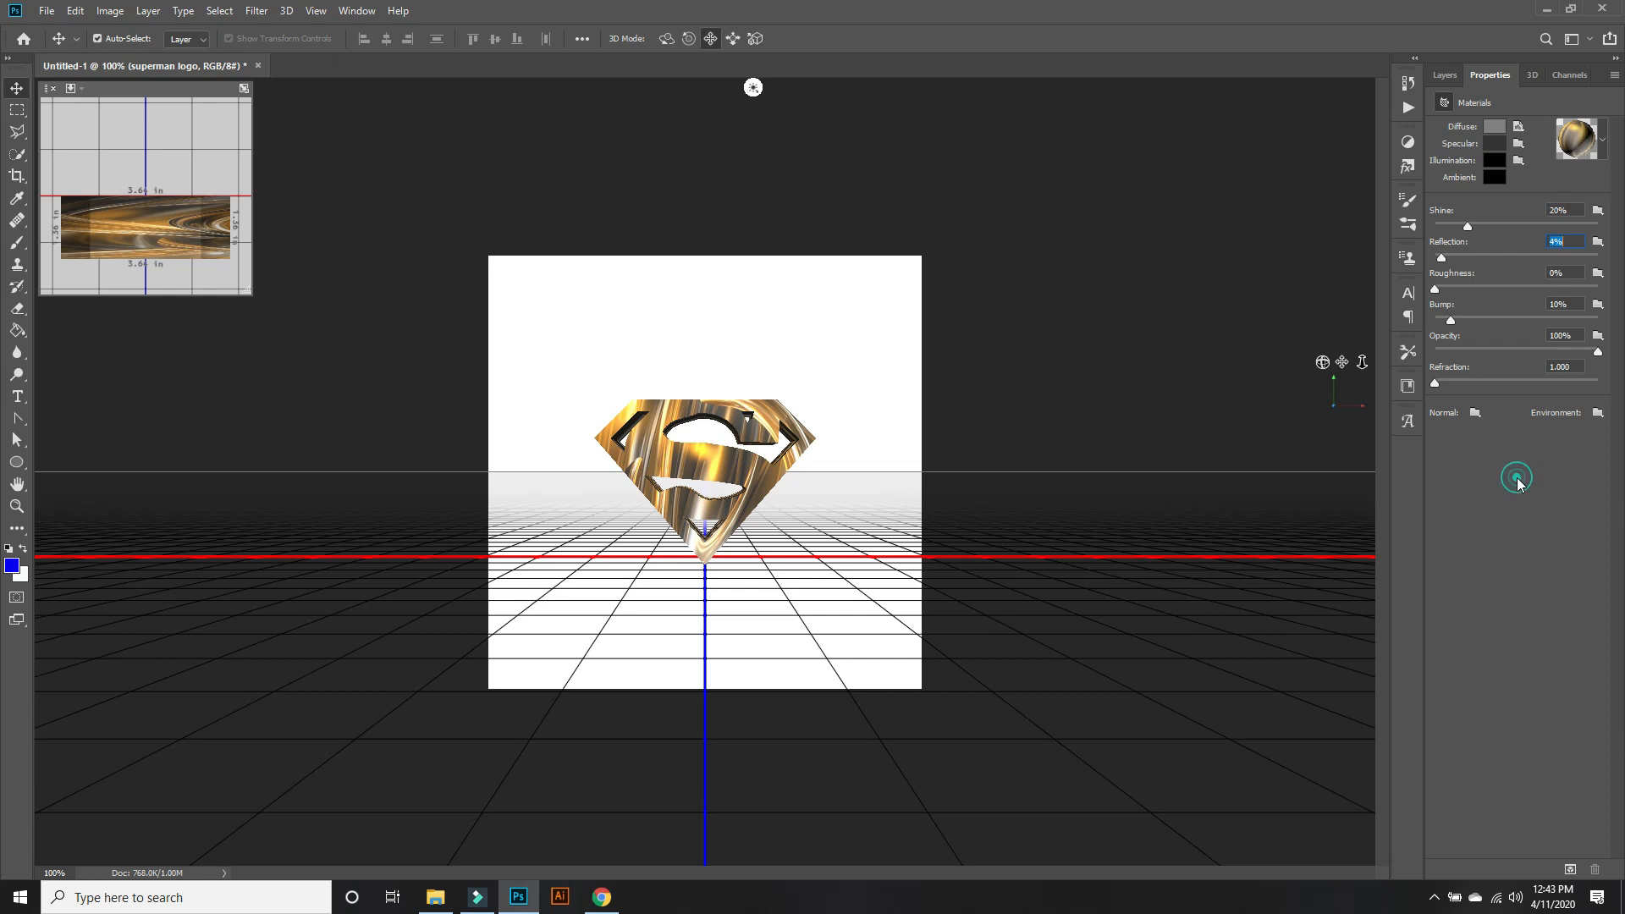
Try several bevel contours on the superman logo mesh's front cap and choose the S-curve contour.
left_click(1532, 75)
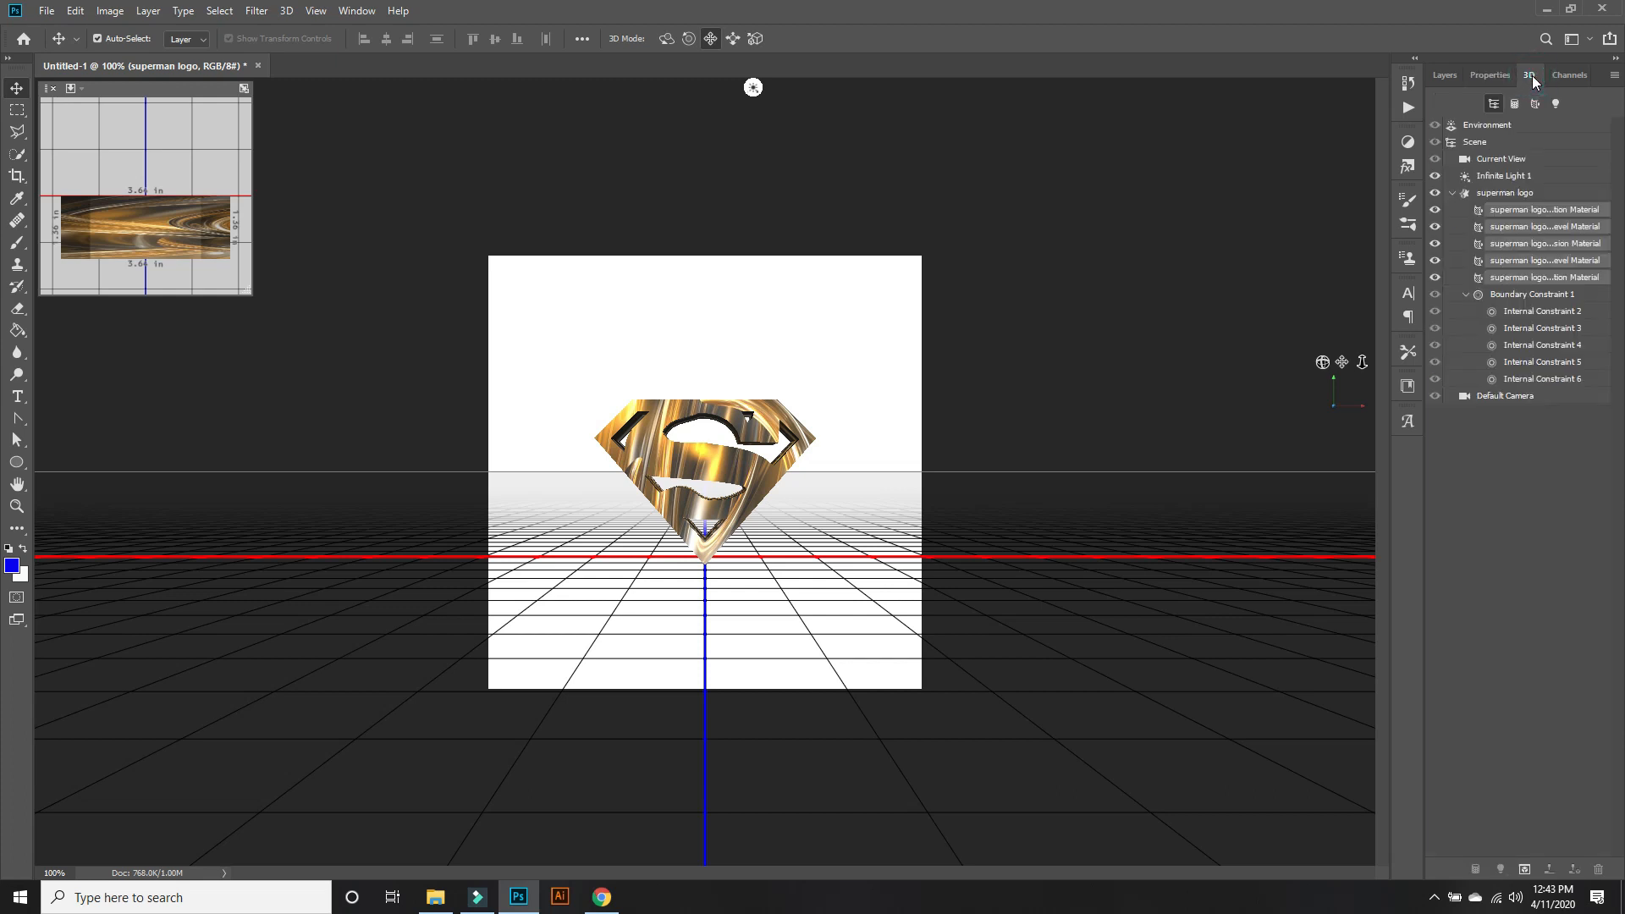
left_click(1513, 193)
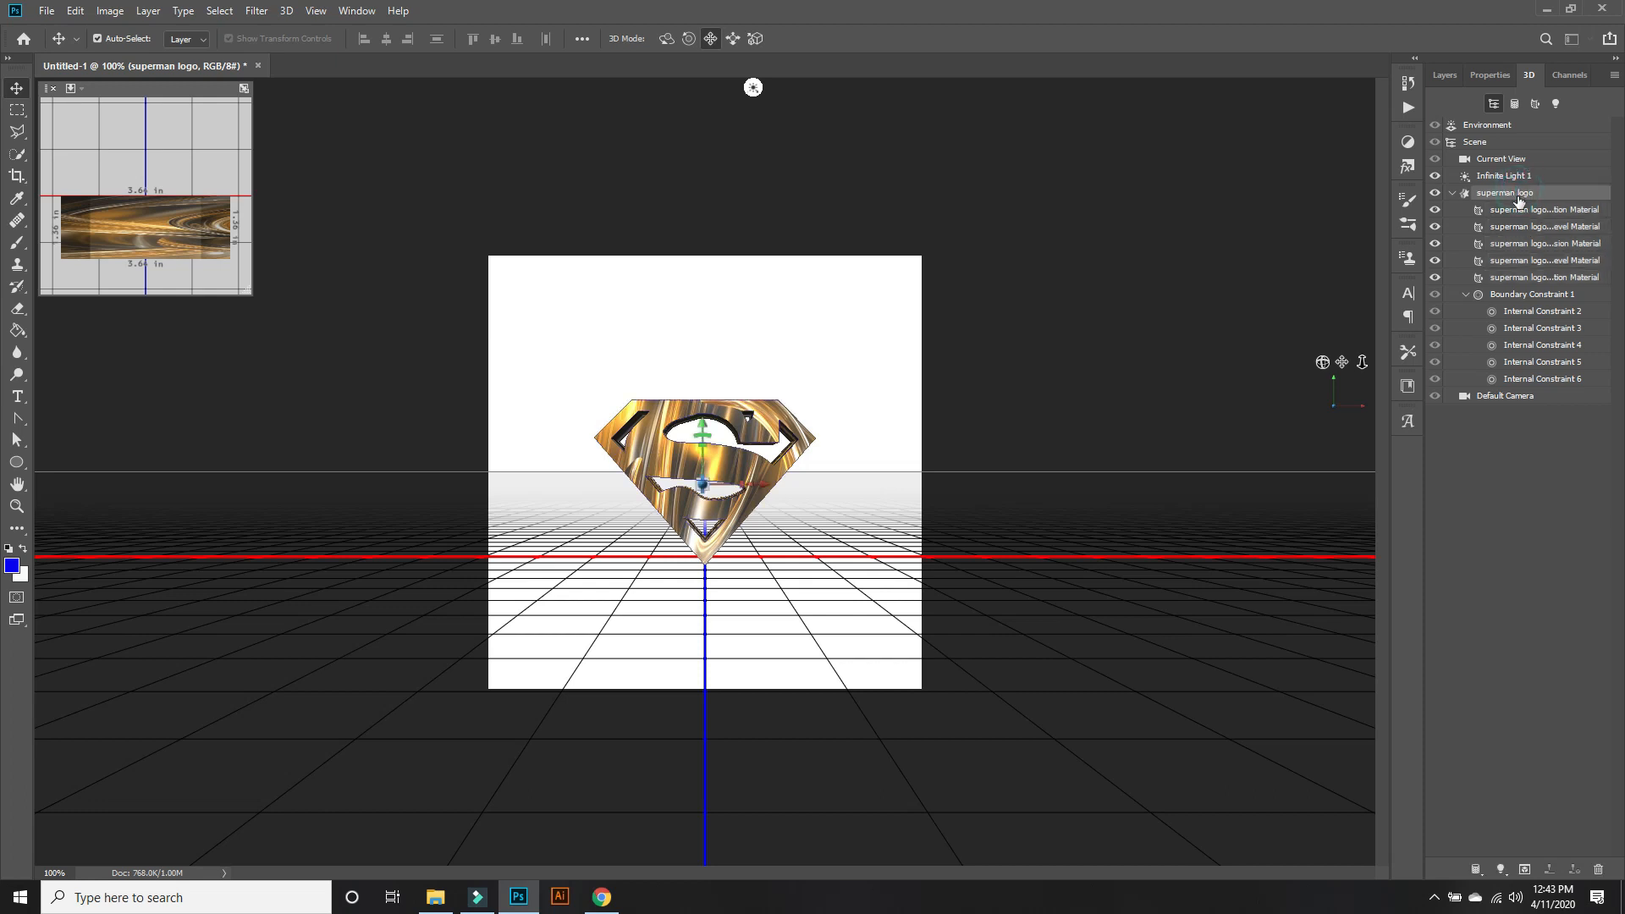
left_click(1491, 78)
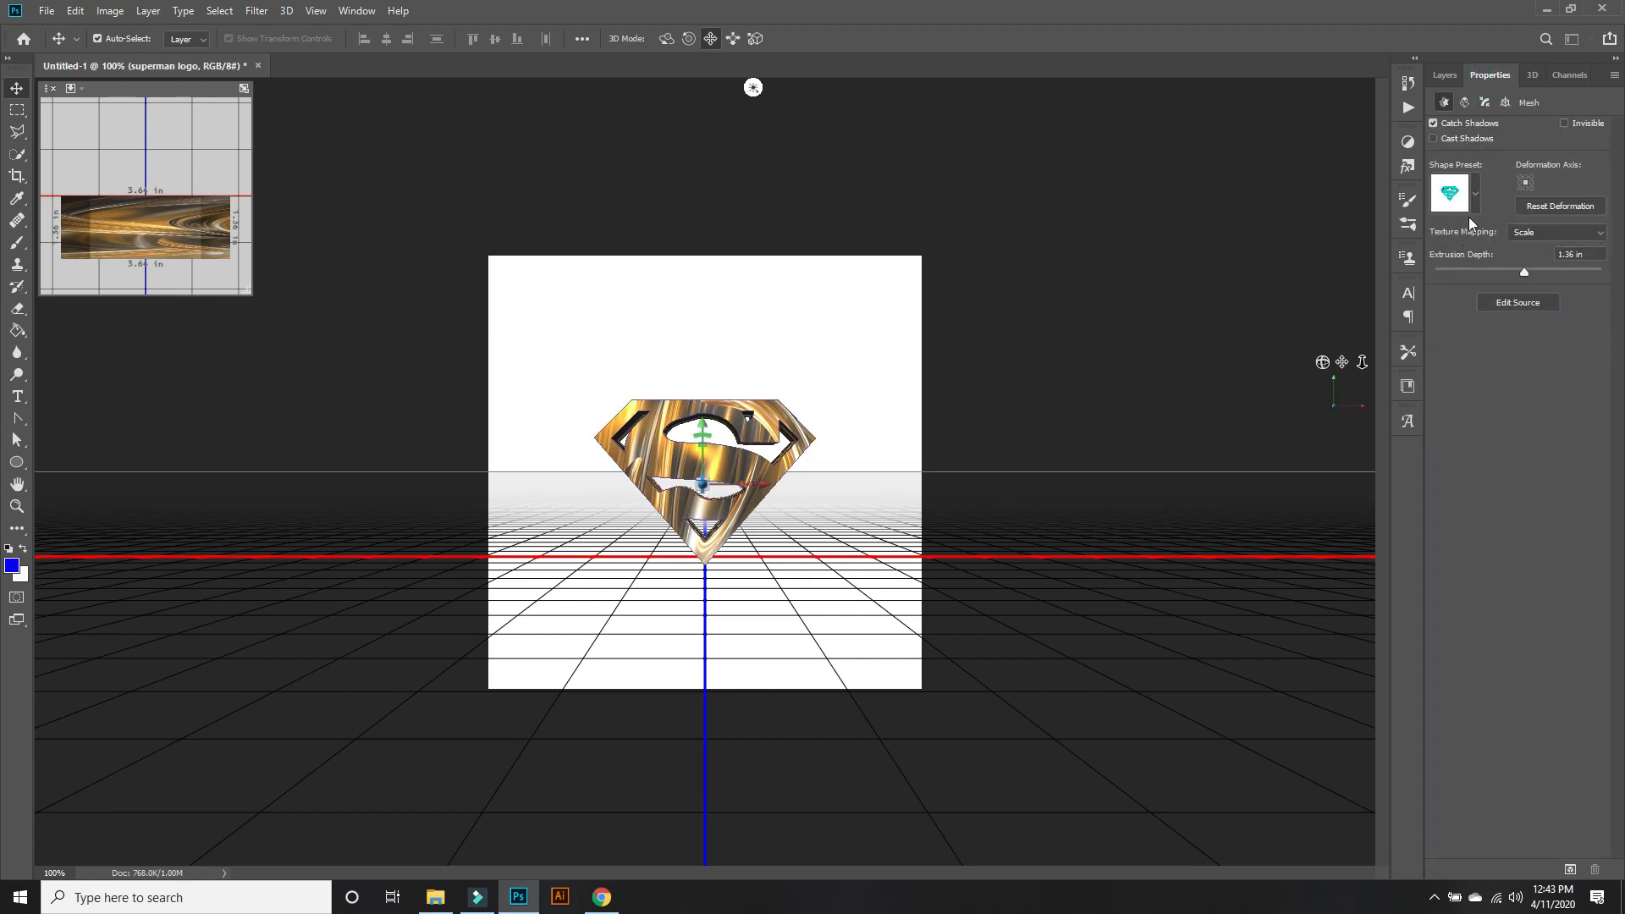
left_click(1477, 206)
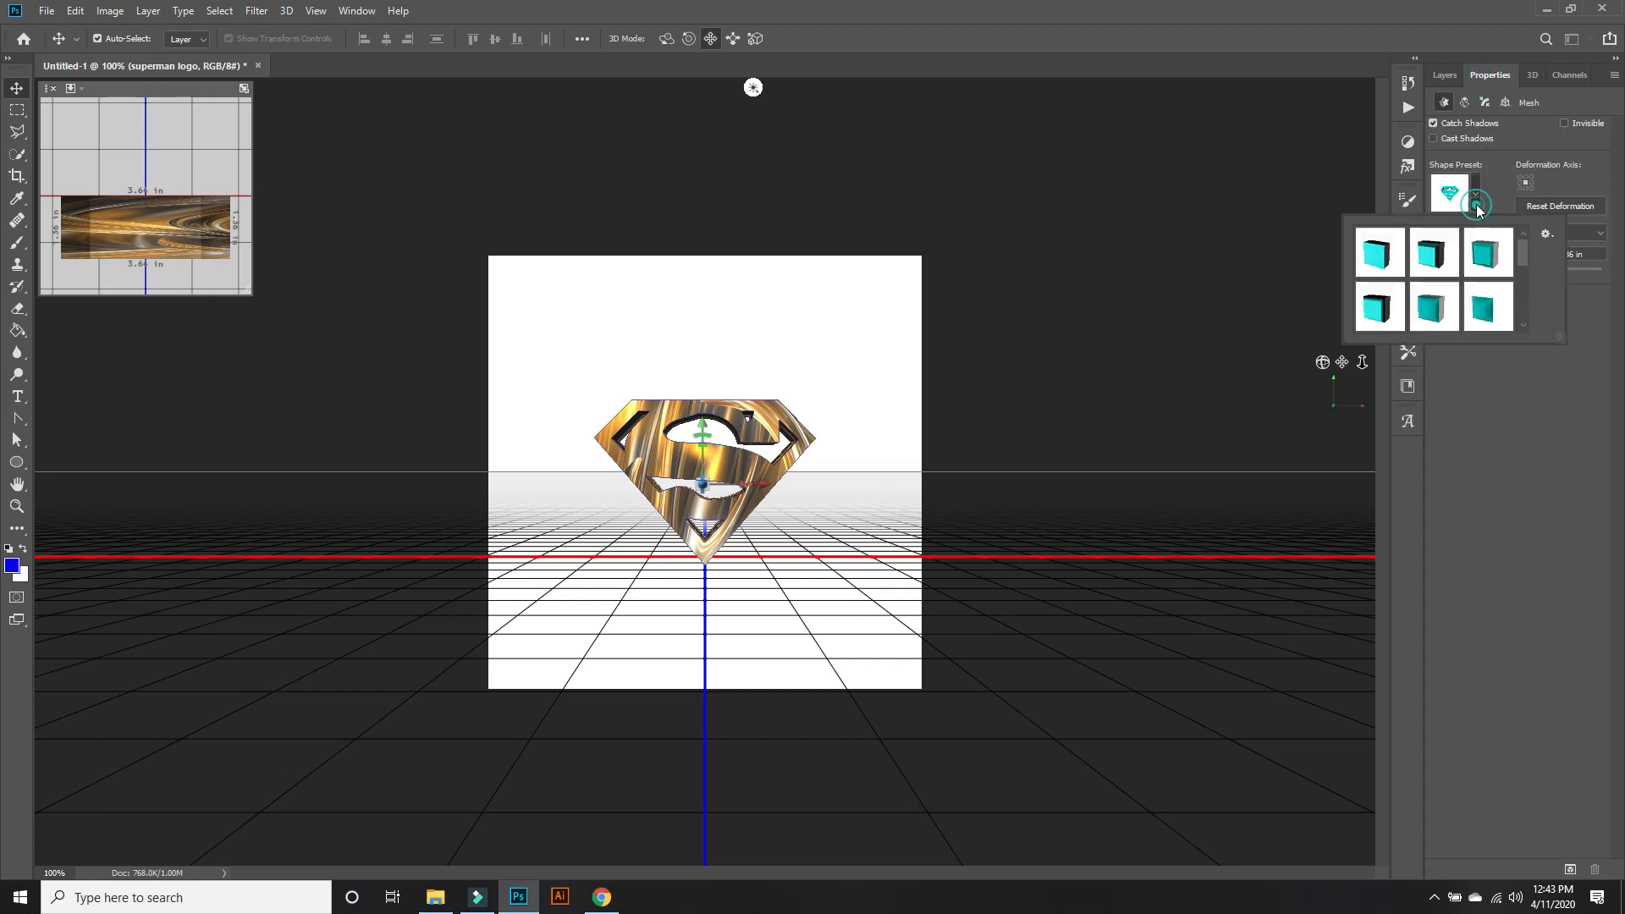
left_click(1499, 379)
left_click(1488, 100)
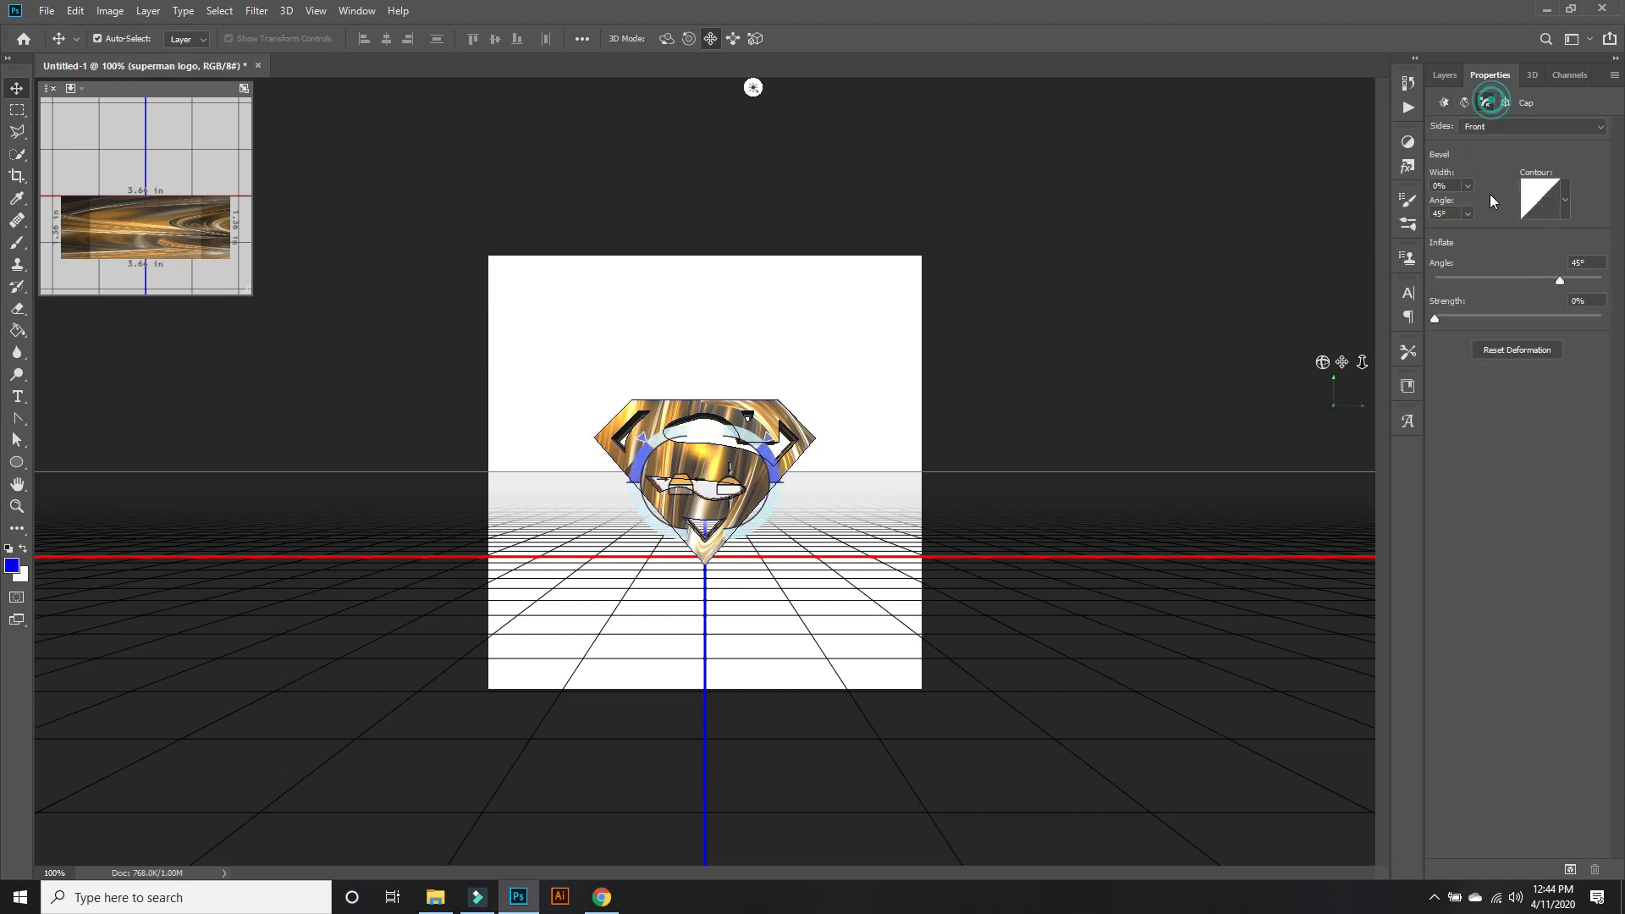
left_click(1565, 200)
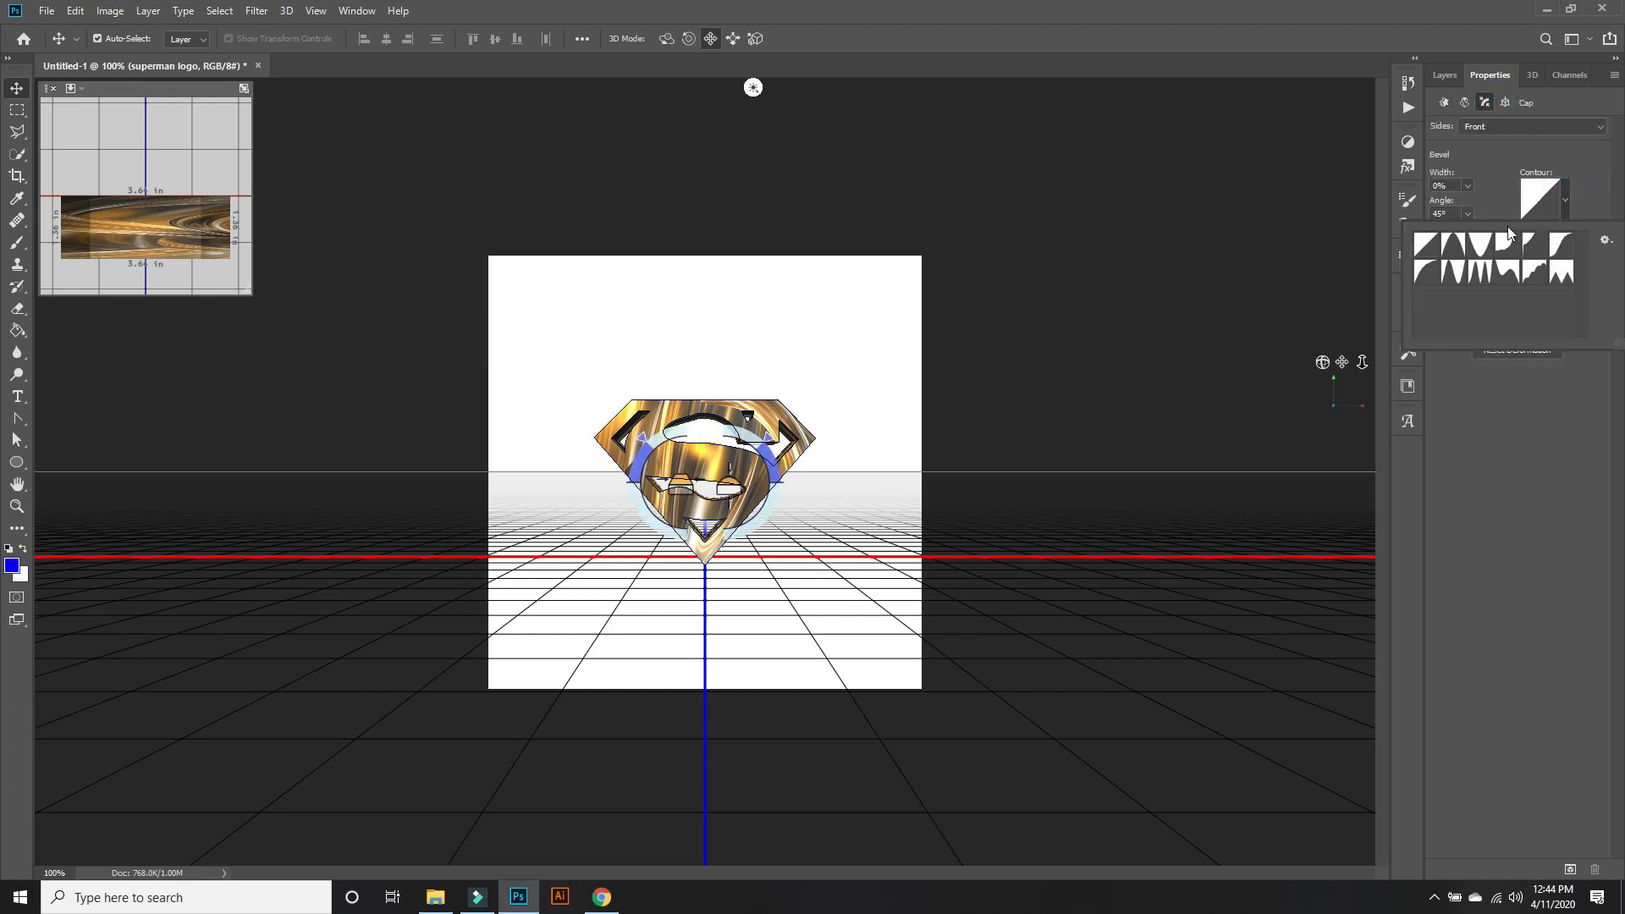
left_click(1458, 247)
left_click(1477, 252)
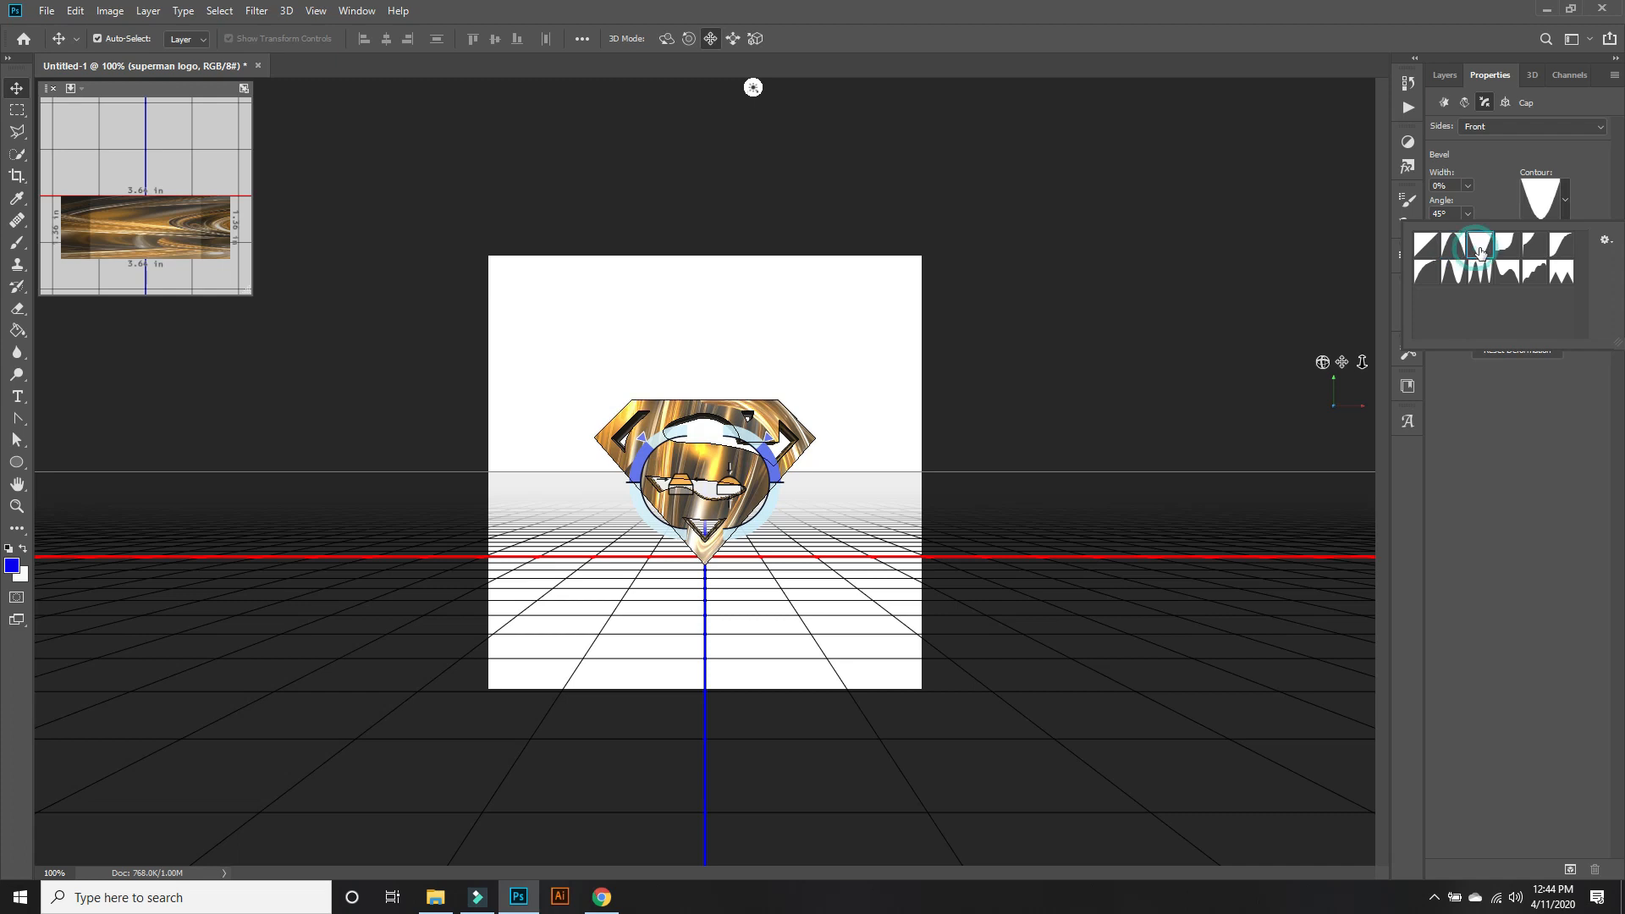
left_click(1555, 247)
left_click(1552, 408)
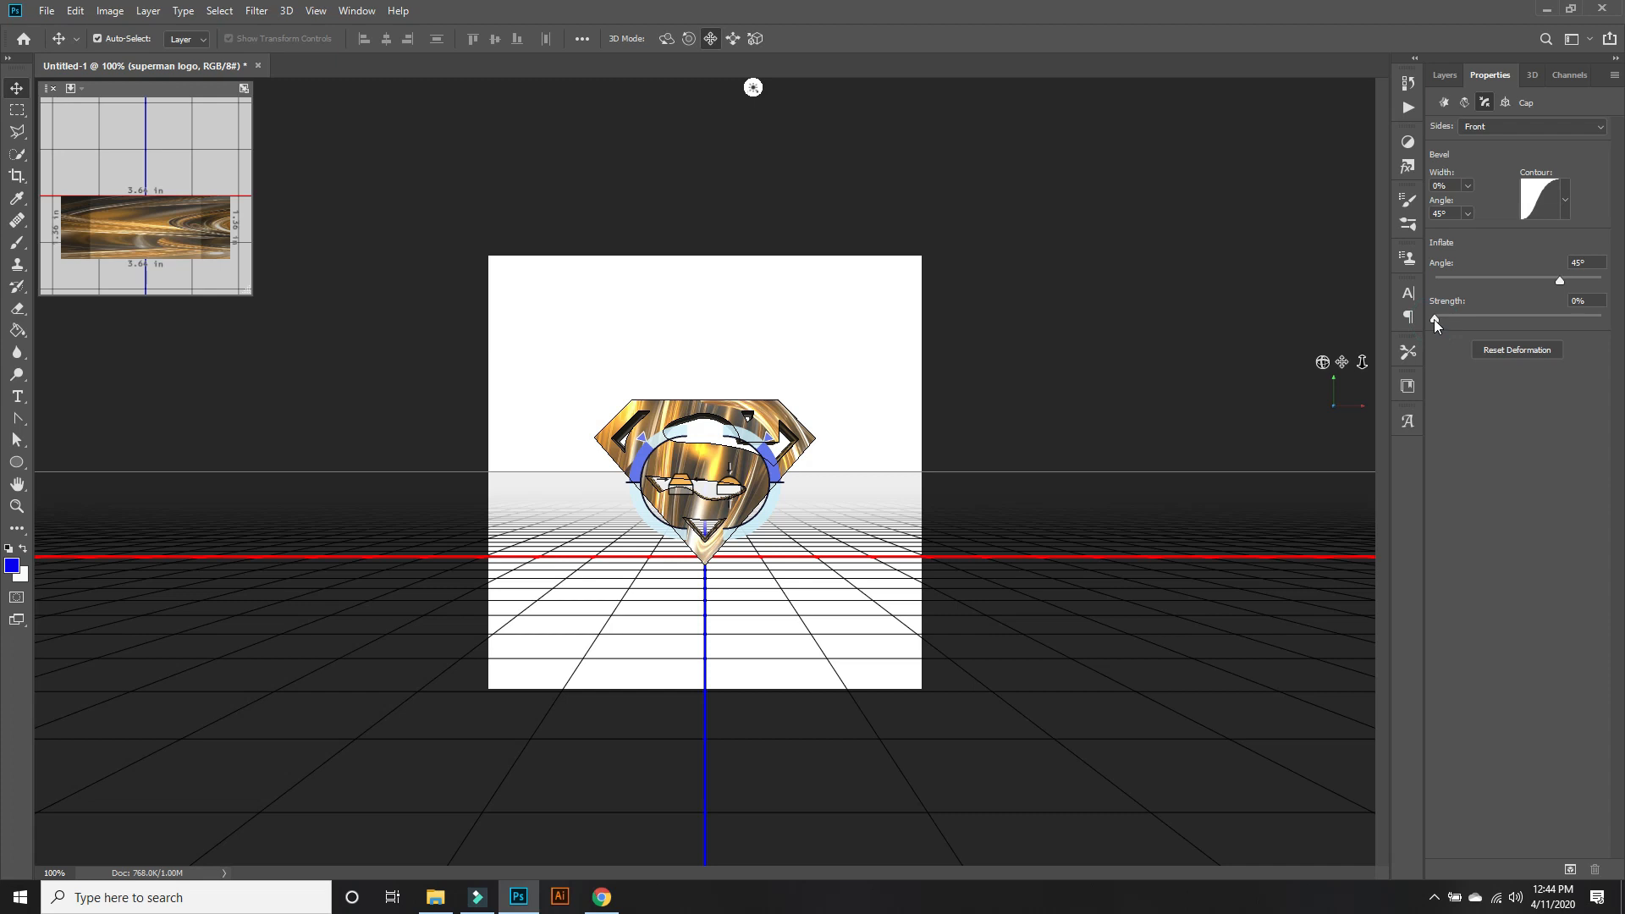
Try front cap inflate strengths of 37%, 78% and 7% on the superman logo mesh and settle on 15%.
left_click_drag(1434, 319, 1498, 318)
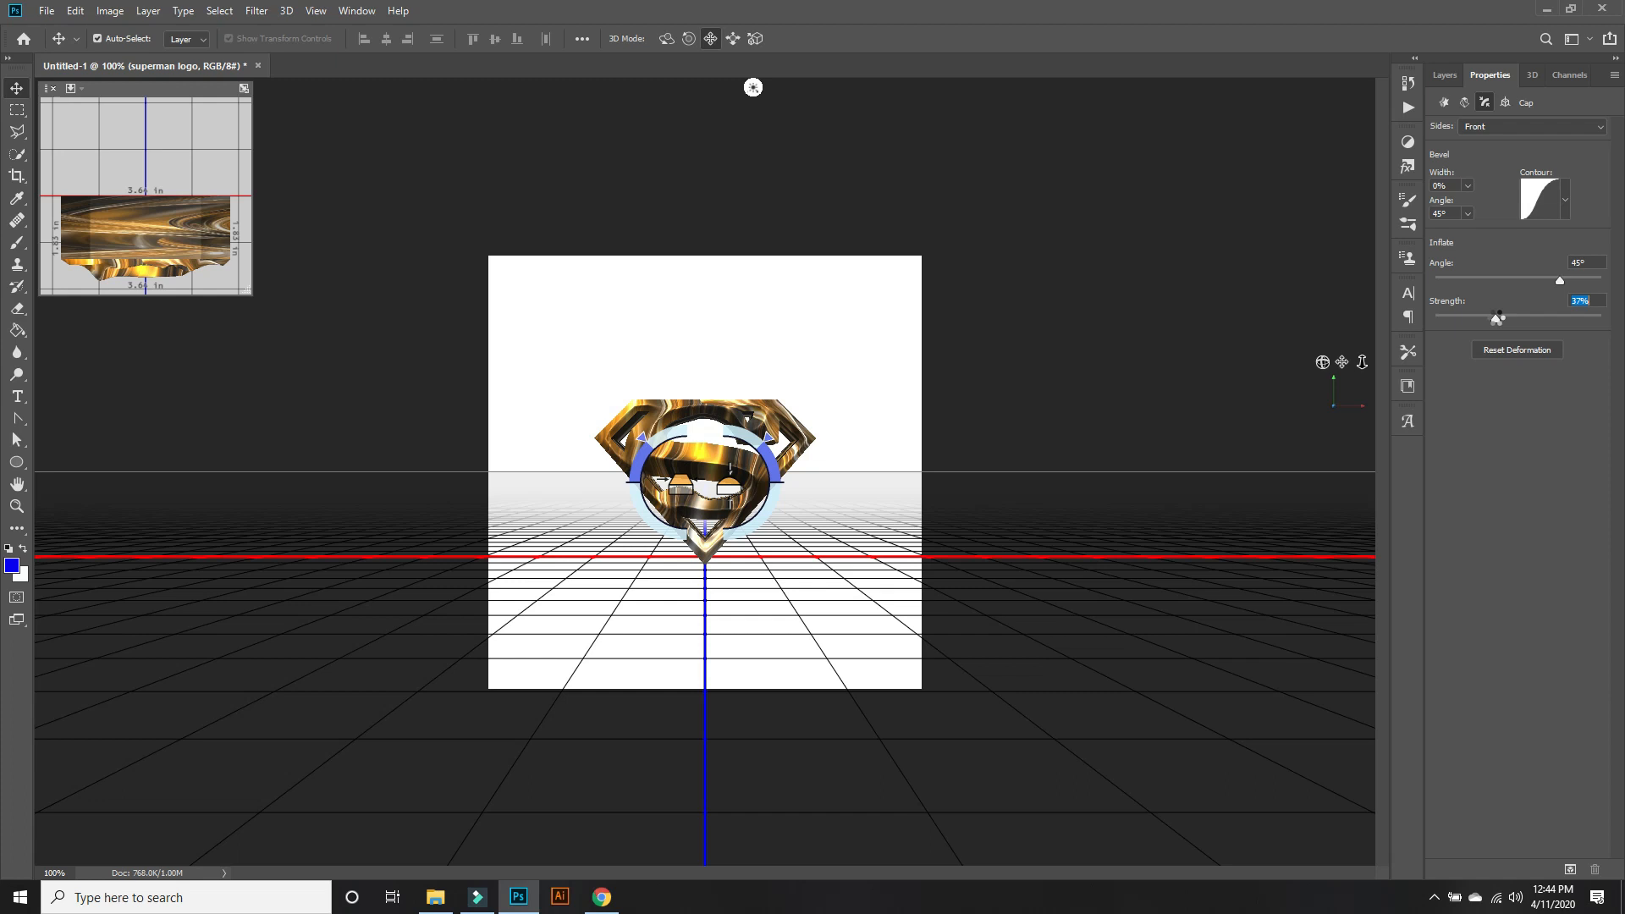
left_click_drag(1497, 318, 1563, 319)
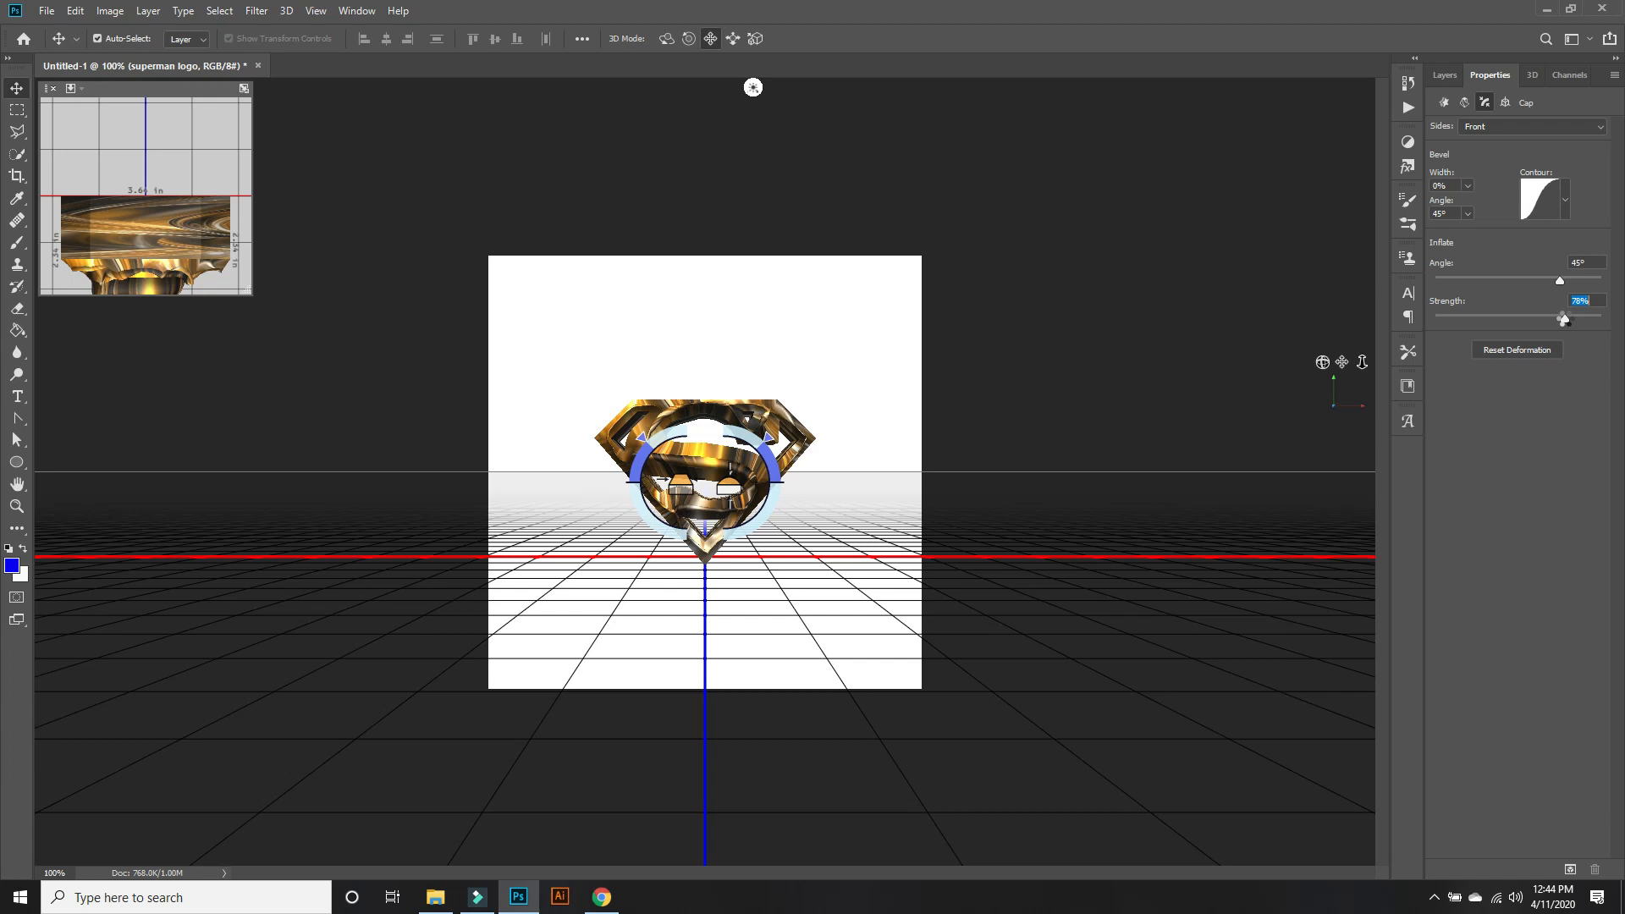
left_click_drag(1564, 320, 1447, 323)
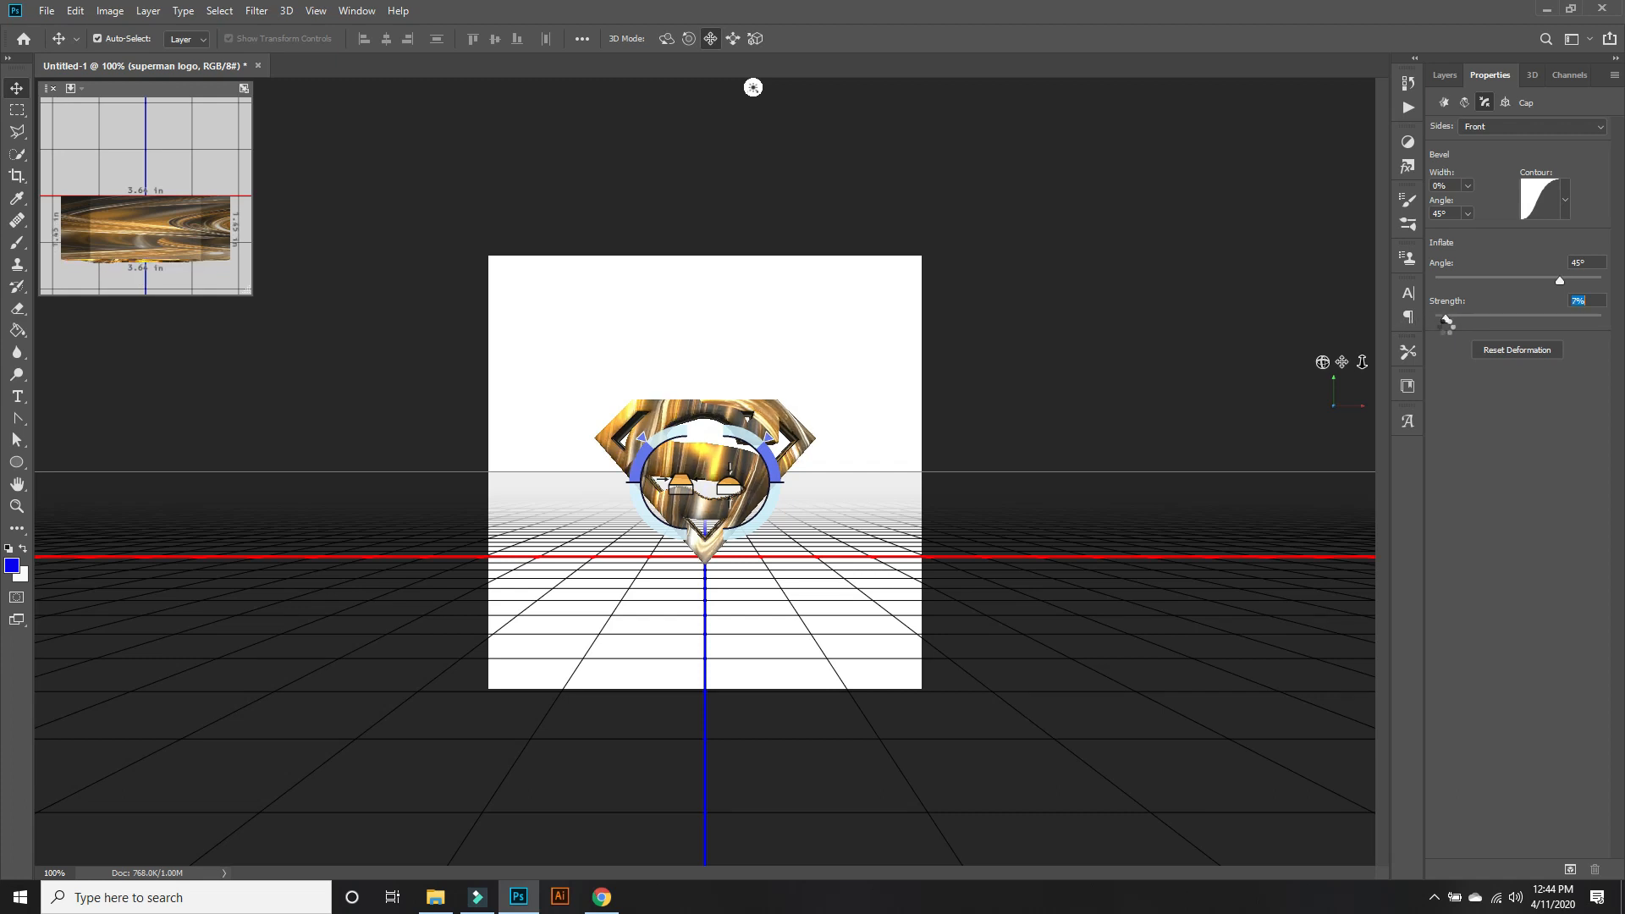
left_click_drag(1446, 321, 1458, 329)
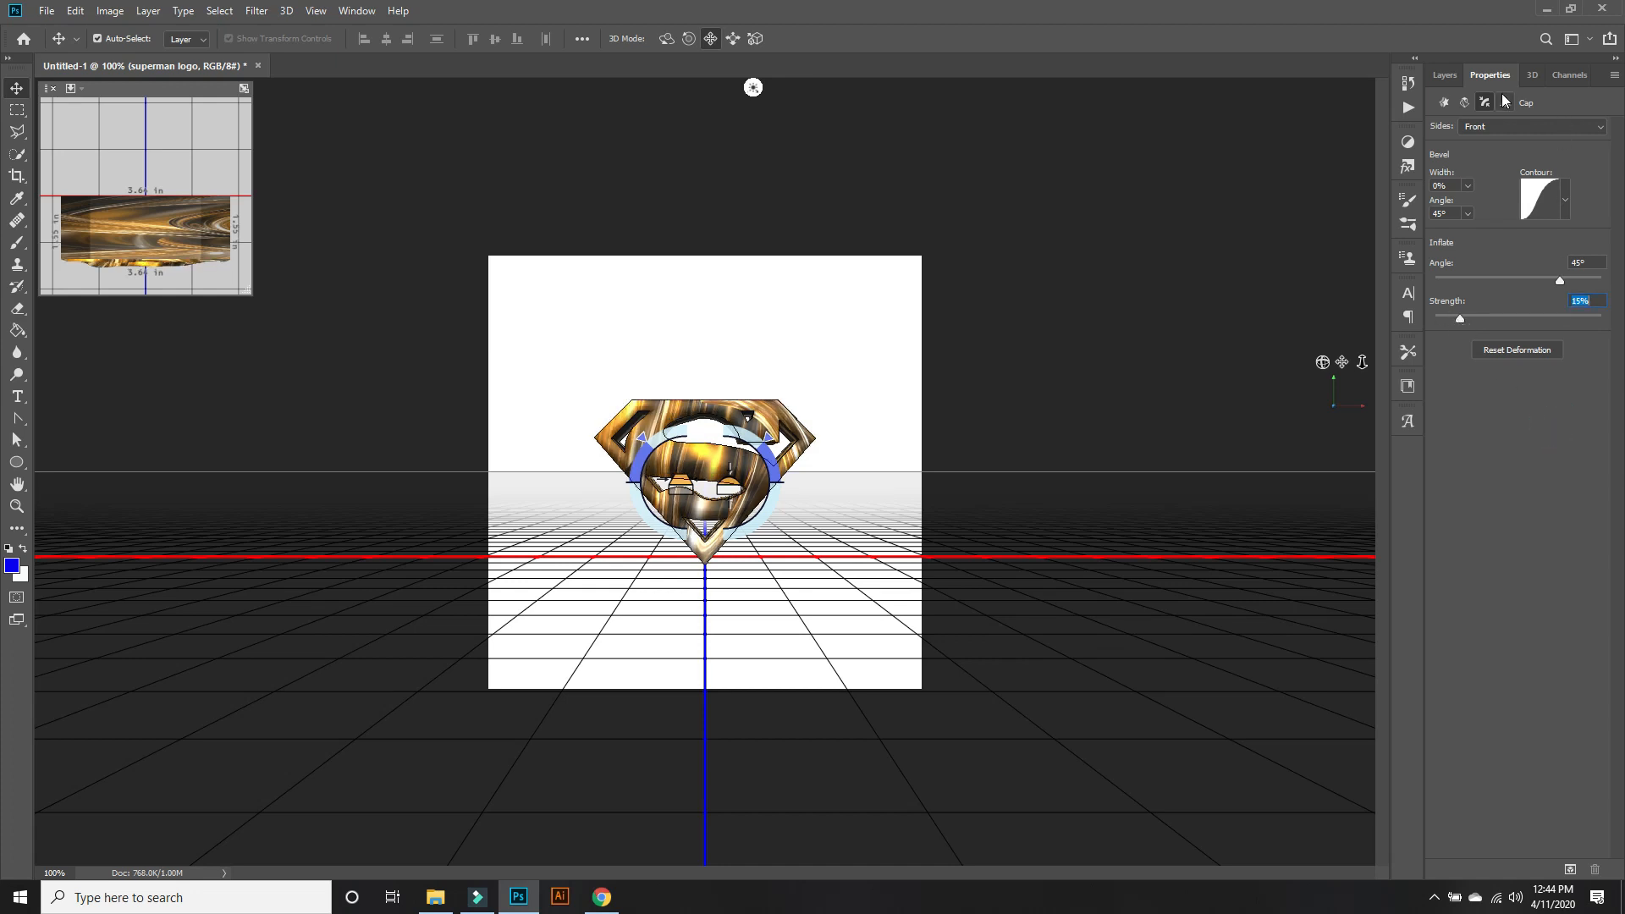
Apply the third, bevelled shape preset to the superman logo mesh.
left_click(1530, 75)
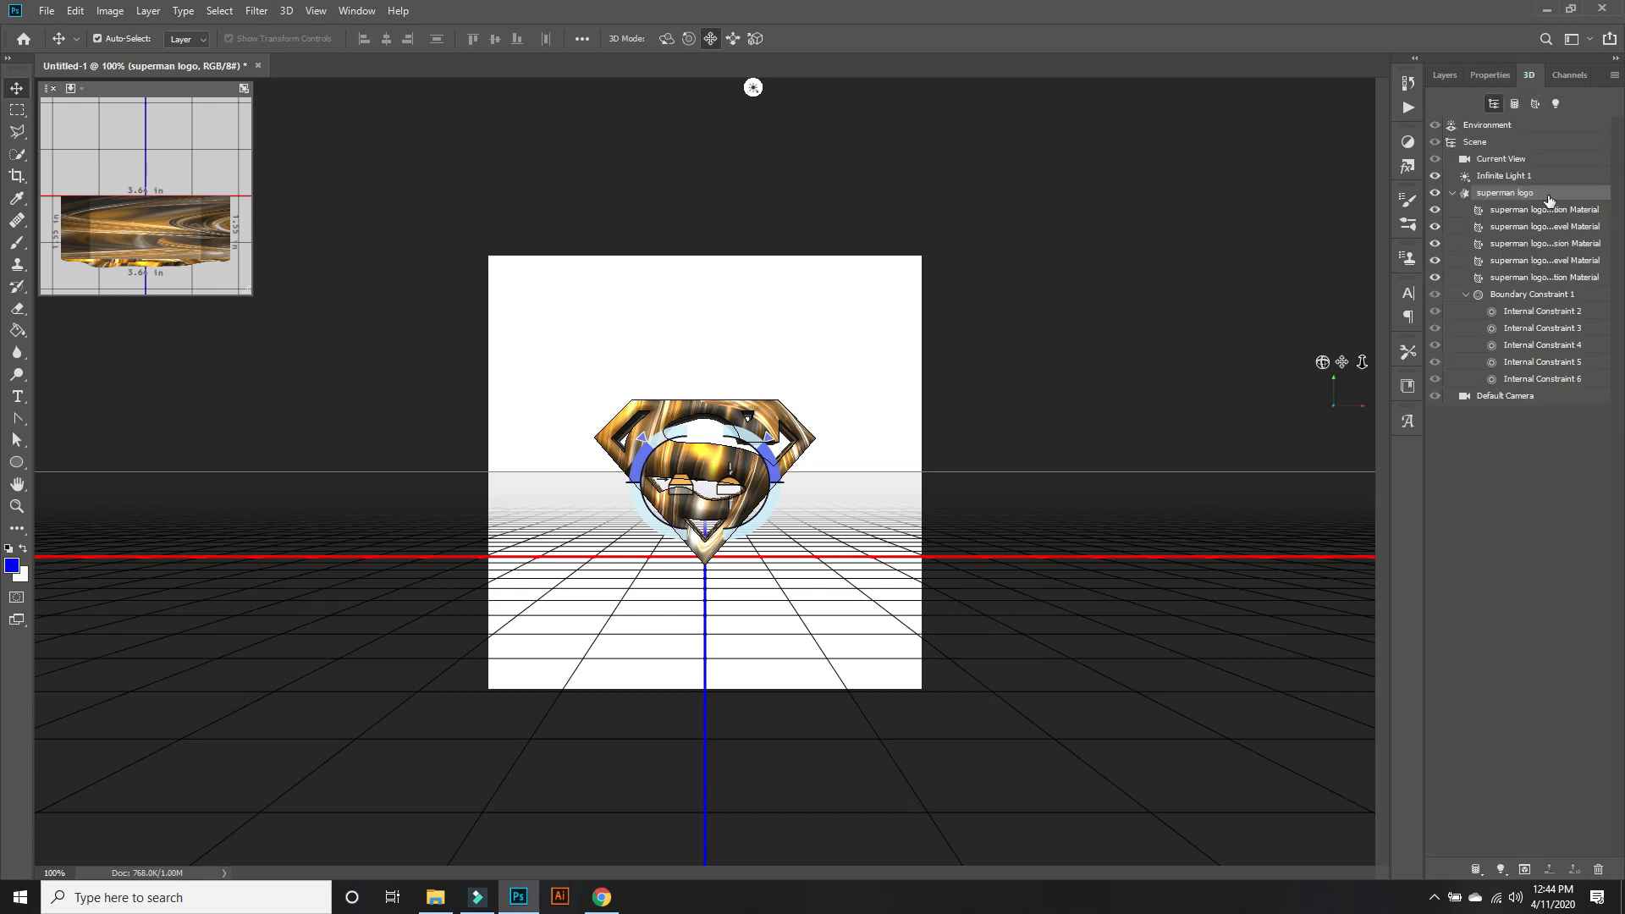
left_click(1490, 74)
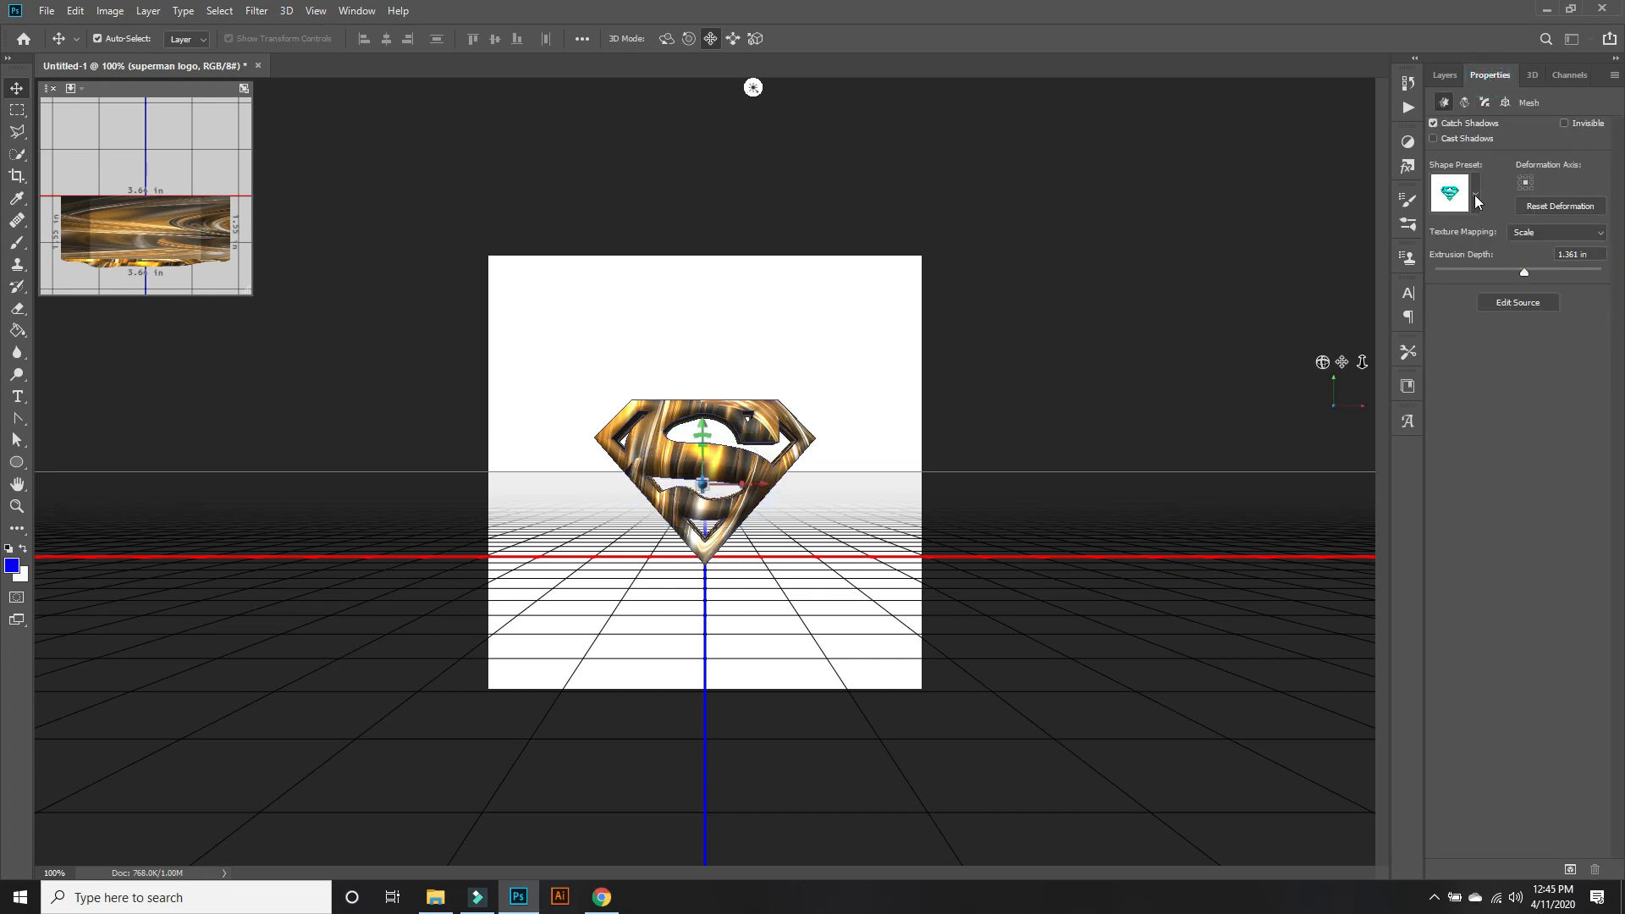
left_click(1475, 200)
left_click(1489, 255)
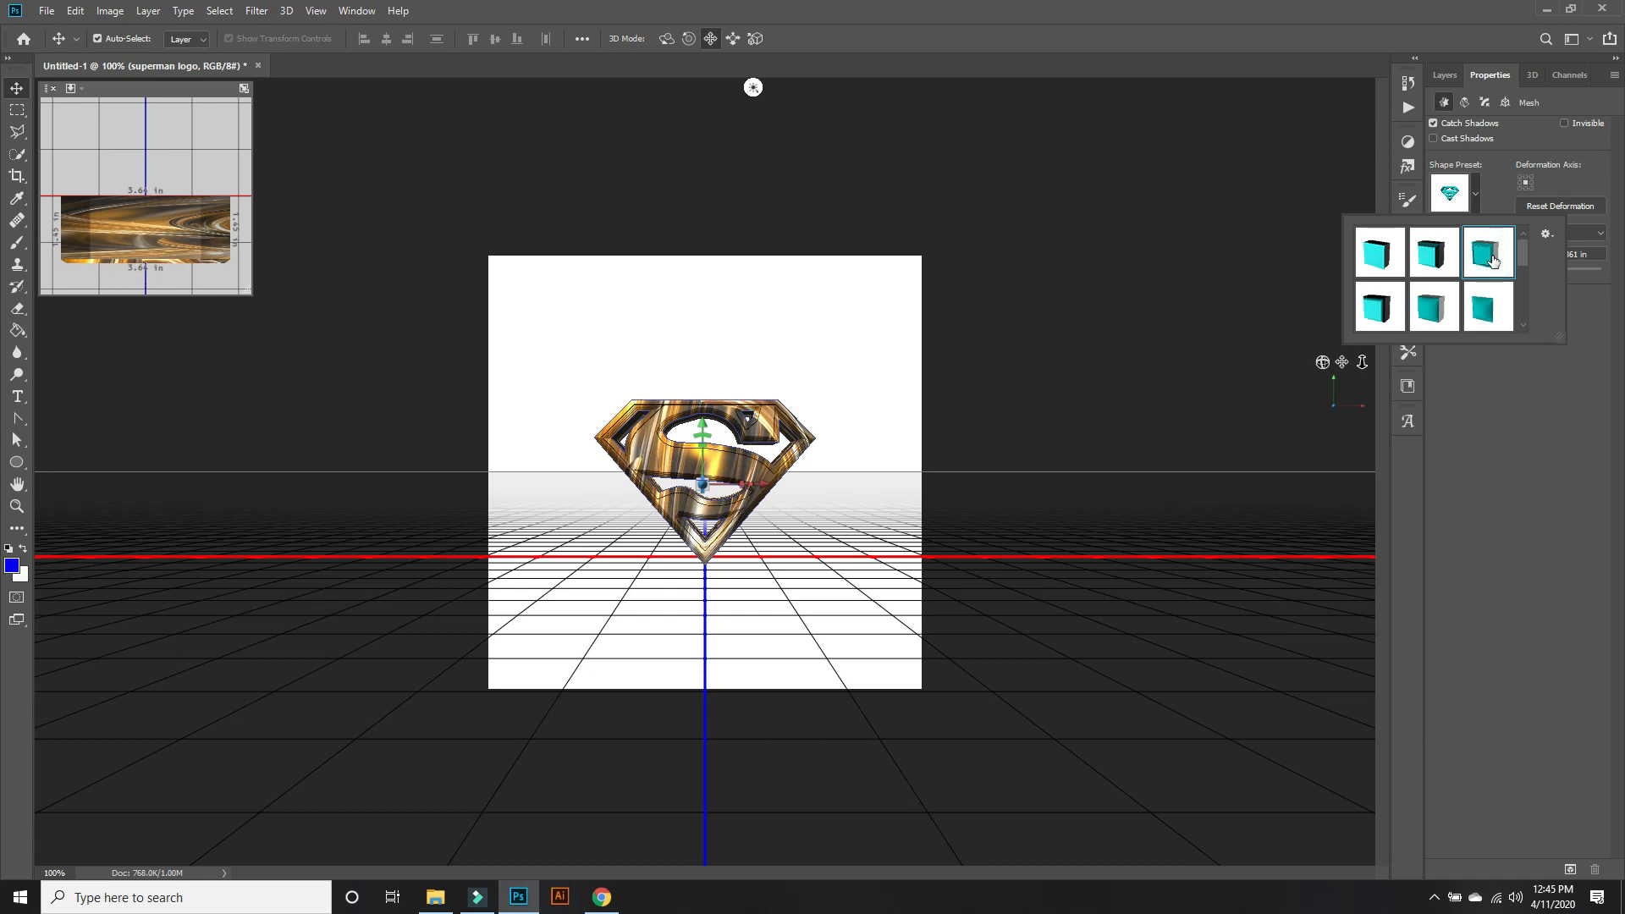
left_click(1516, 435)
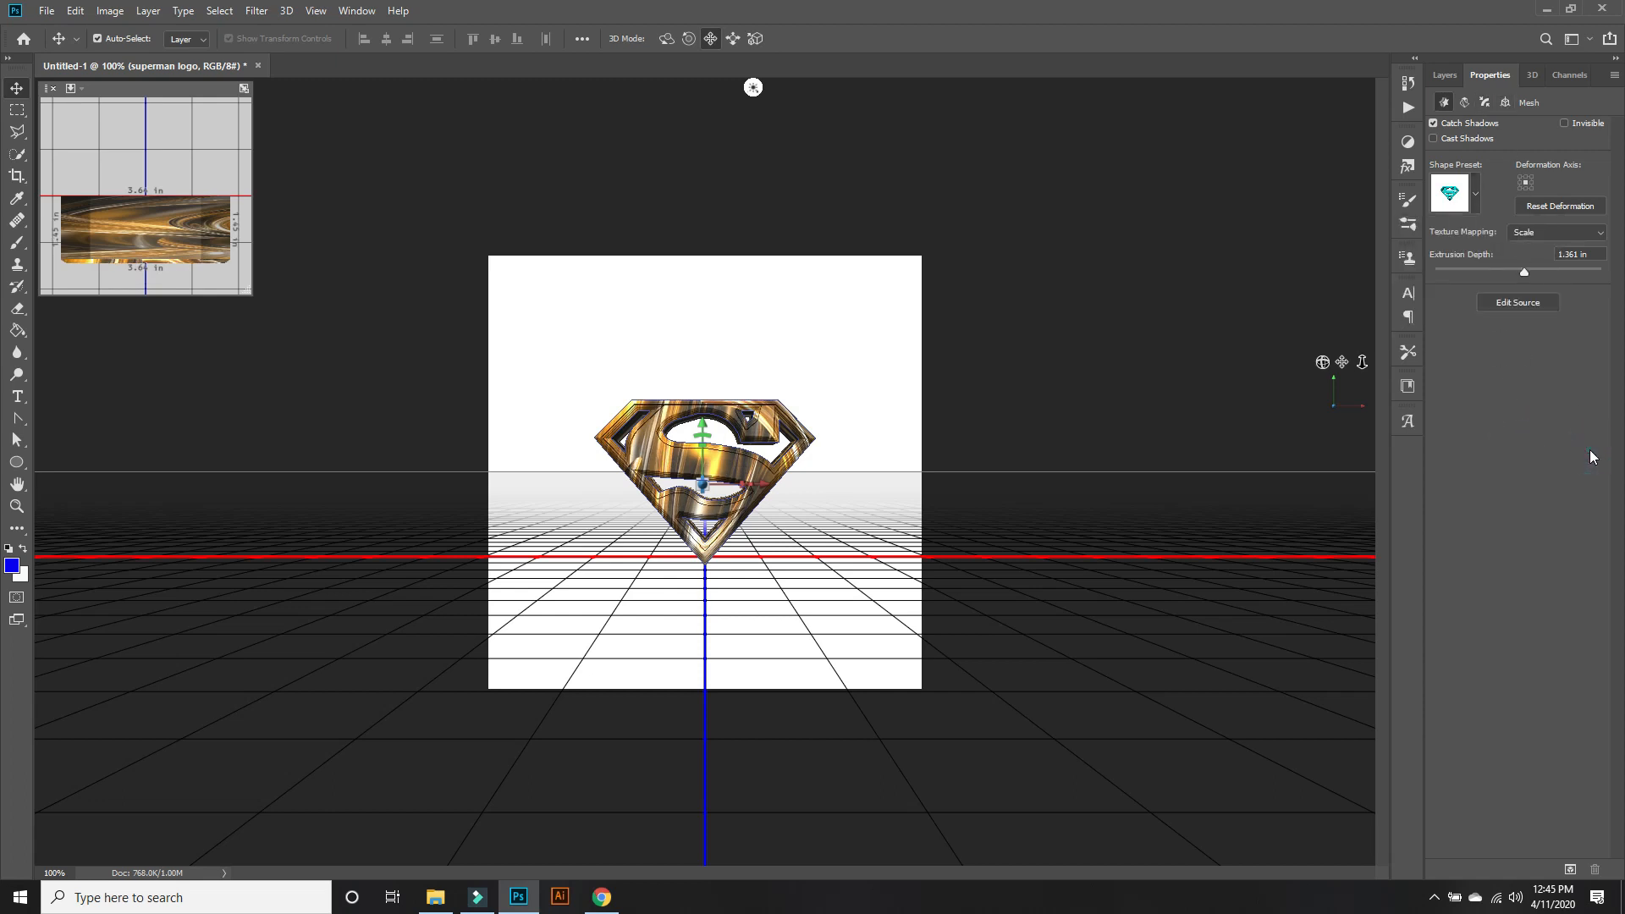
Apply the S-curve bevel contour to the superman logo mesh's front cap and set its inflate strength to 15%.
left_click(1483, 102)
left_click(1566, 194)
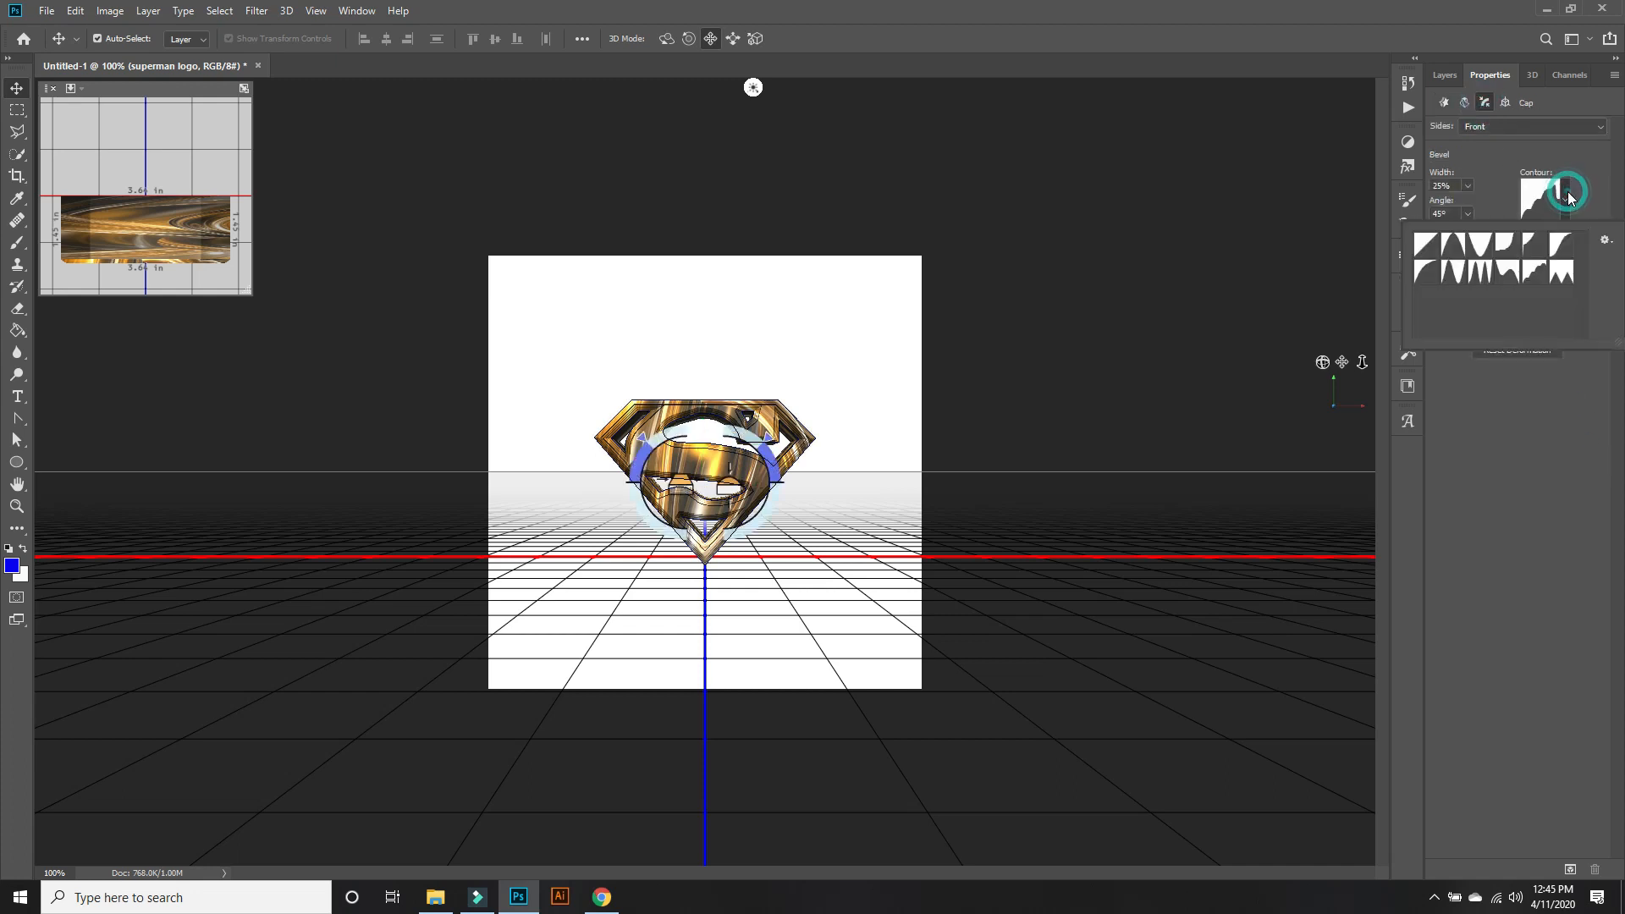
left_click(1567, 241)
left_click(1530, 415)
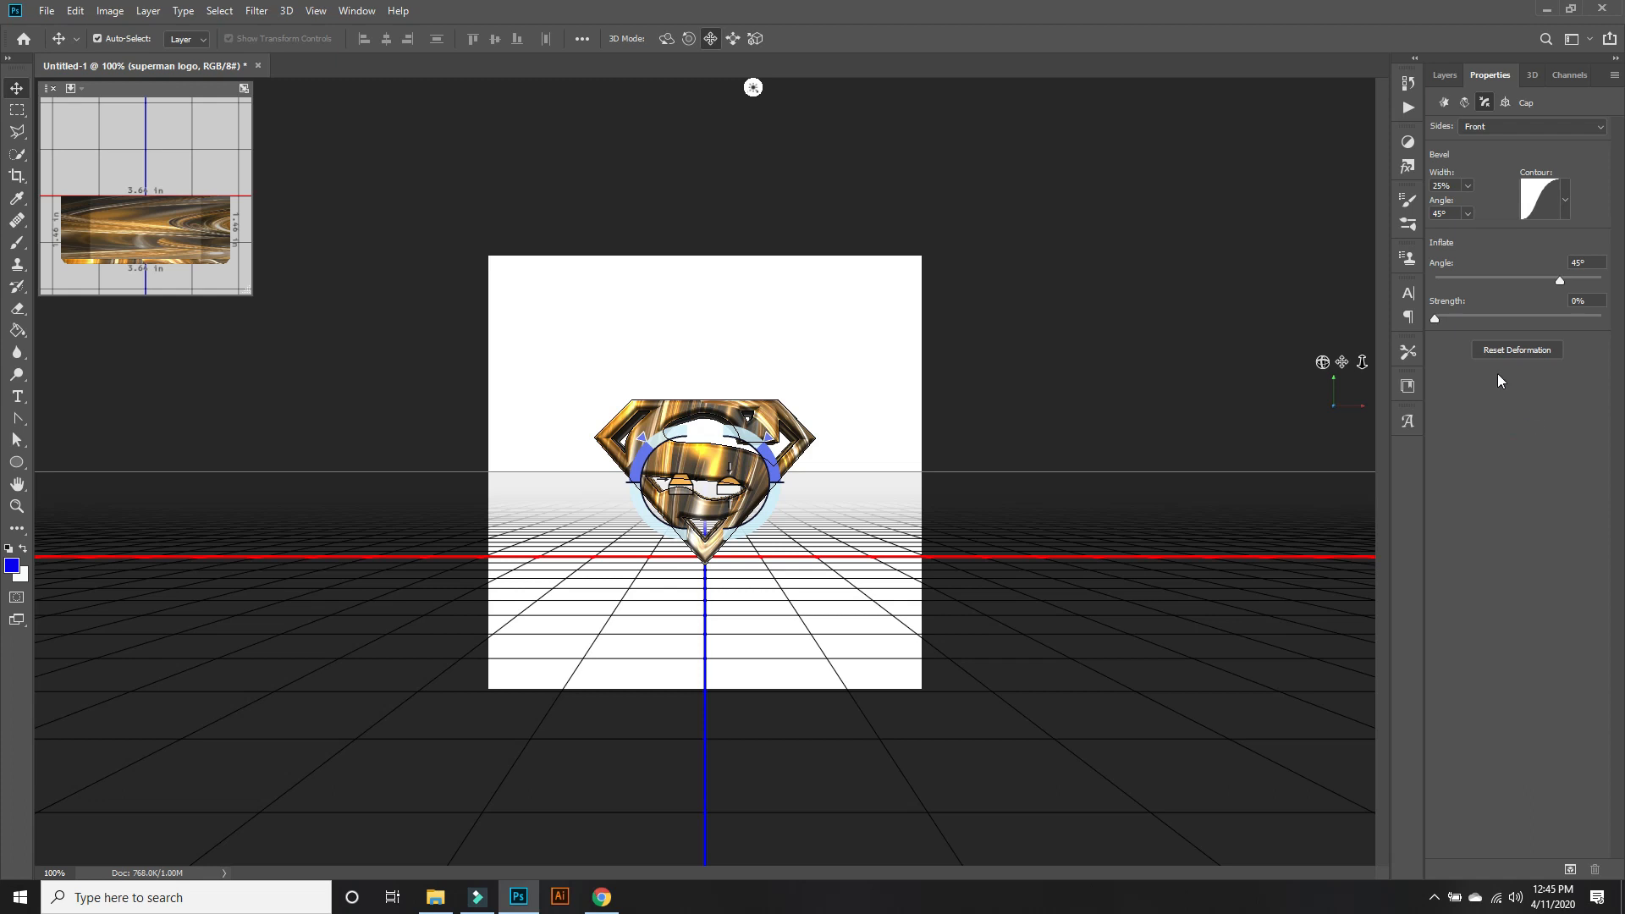
left_click_drag(1434, 319, 1447, 319)
left_click_drag(1446, 322, 1455, 320)
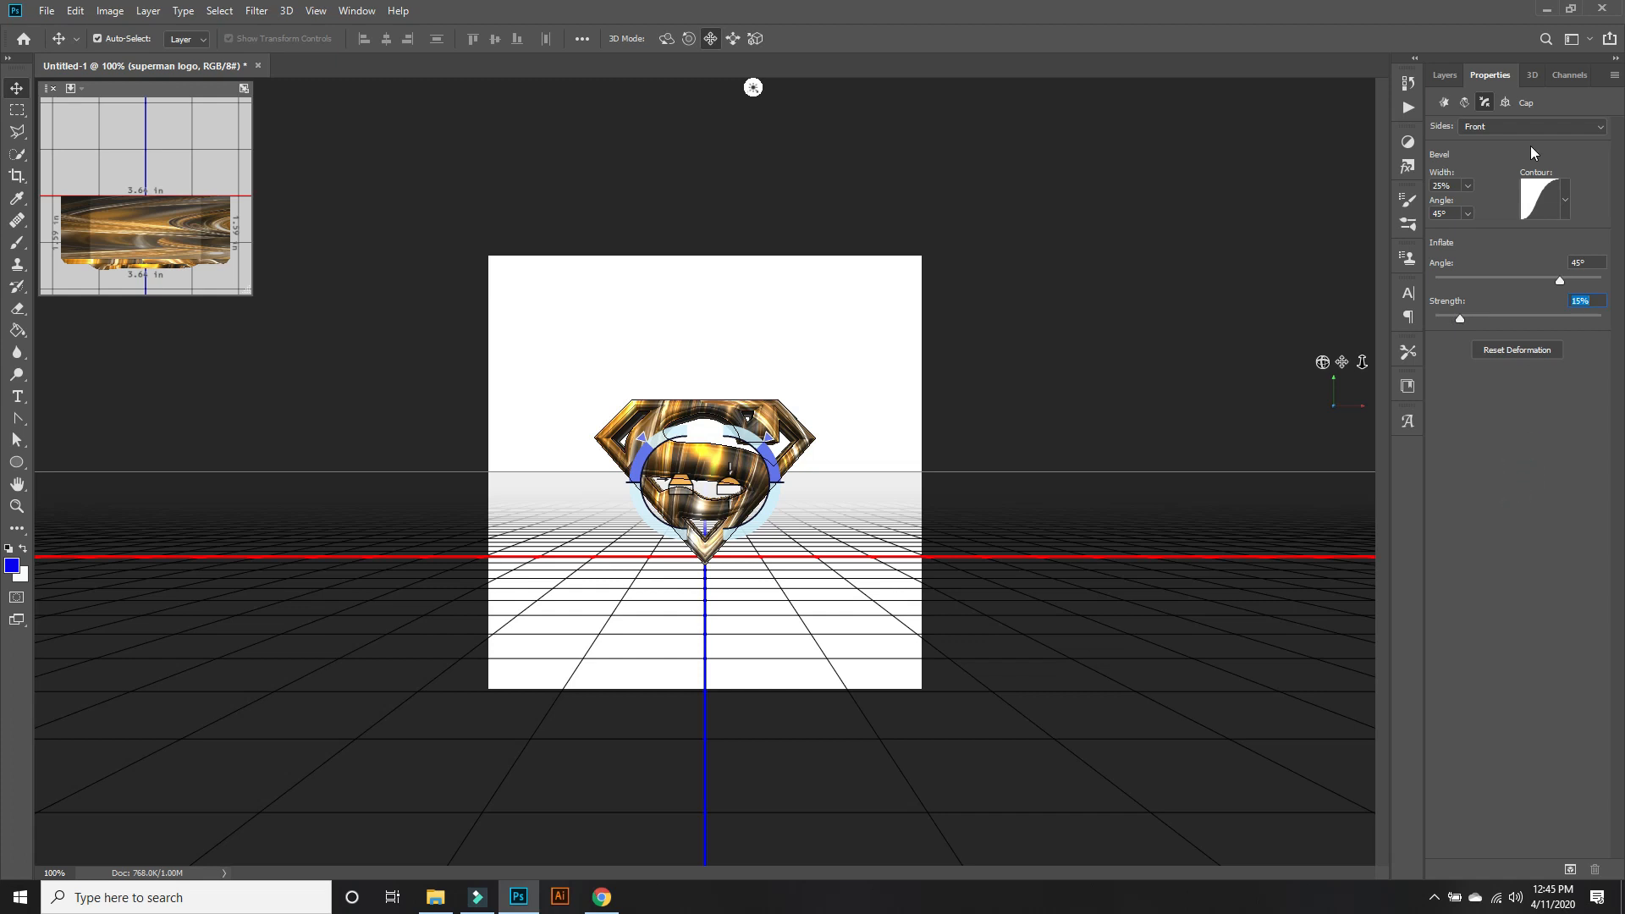
Select the Background layer to examine the logo without the 3D scene overlays and view that layer's properties.
left_click(1444, 75)
left_click(1524, 296)
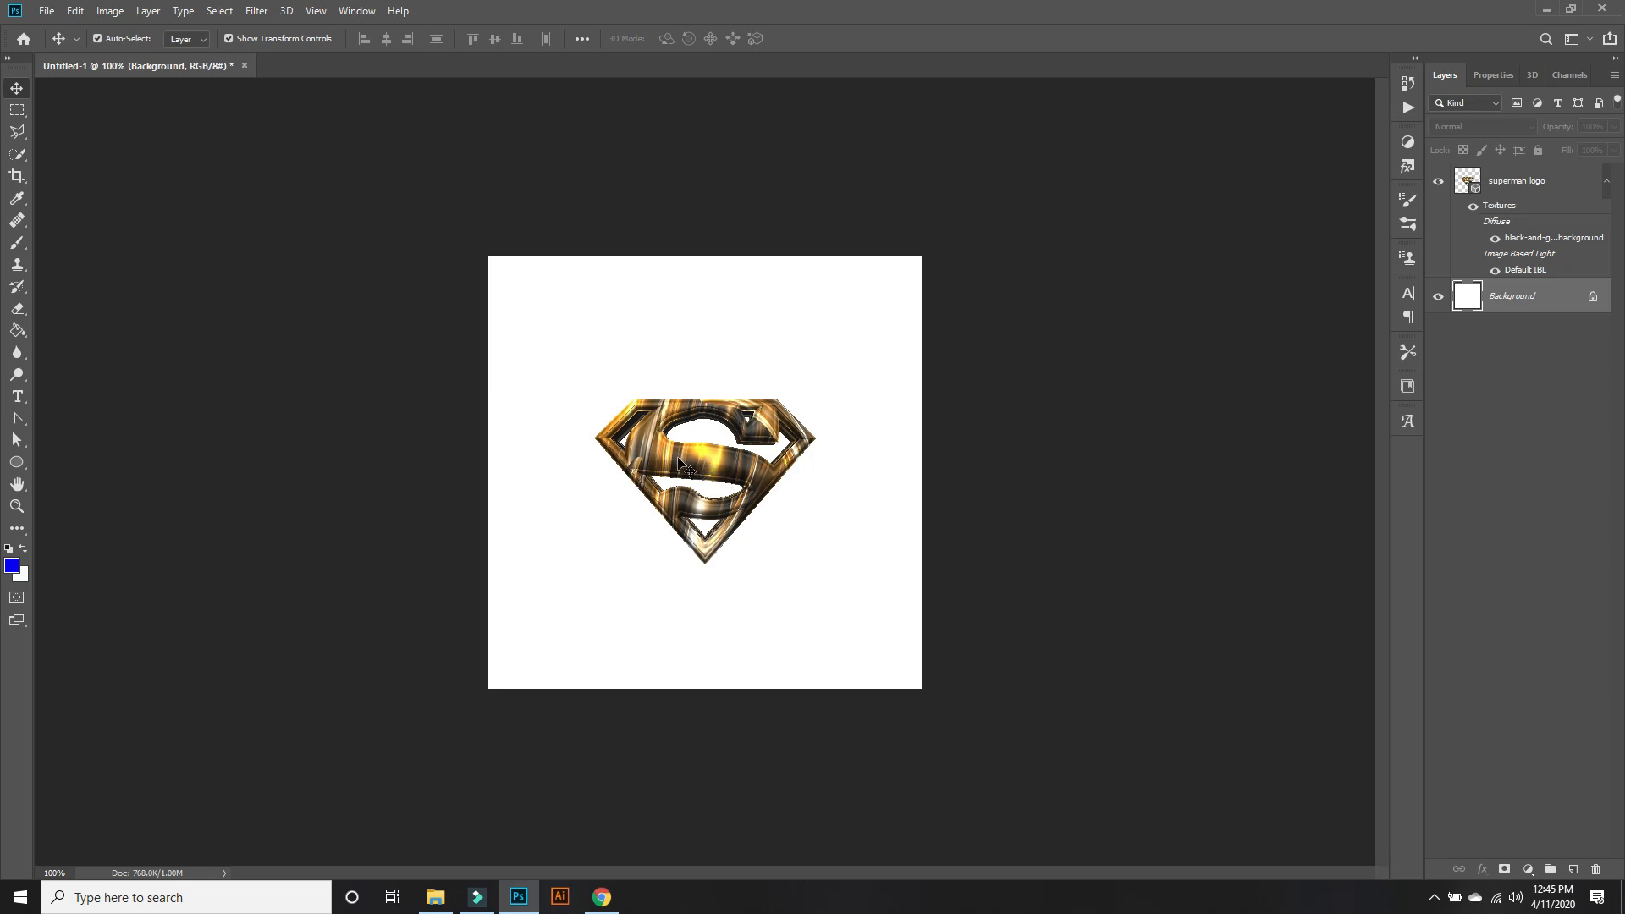
left_click(1488, 75)
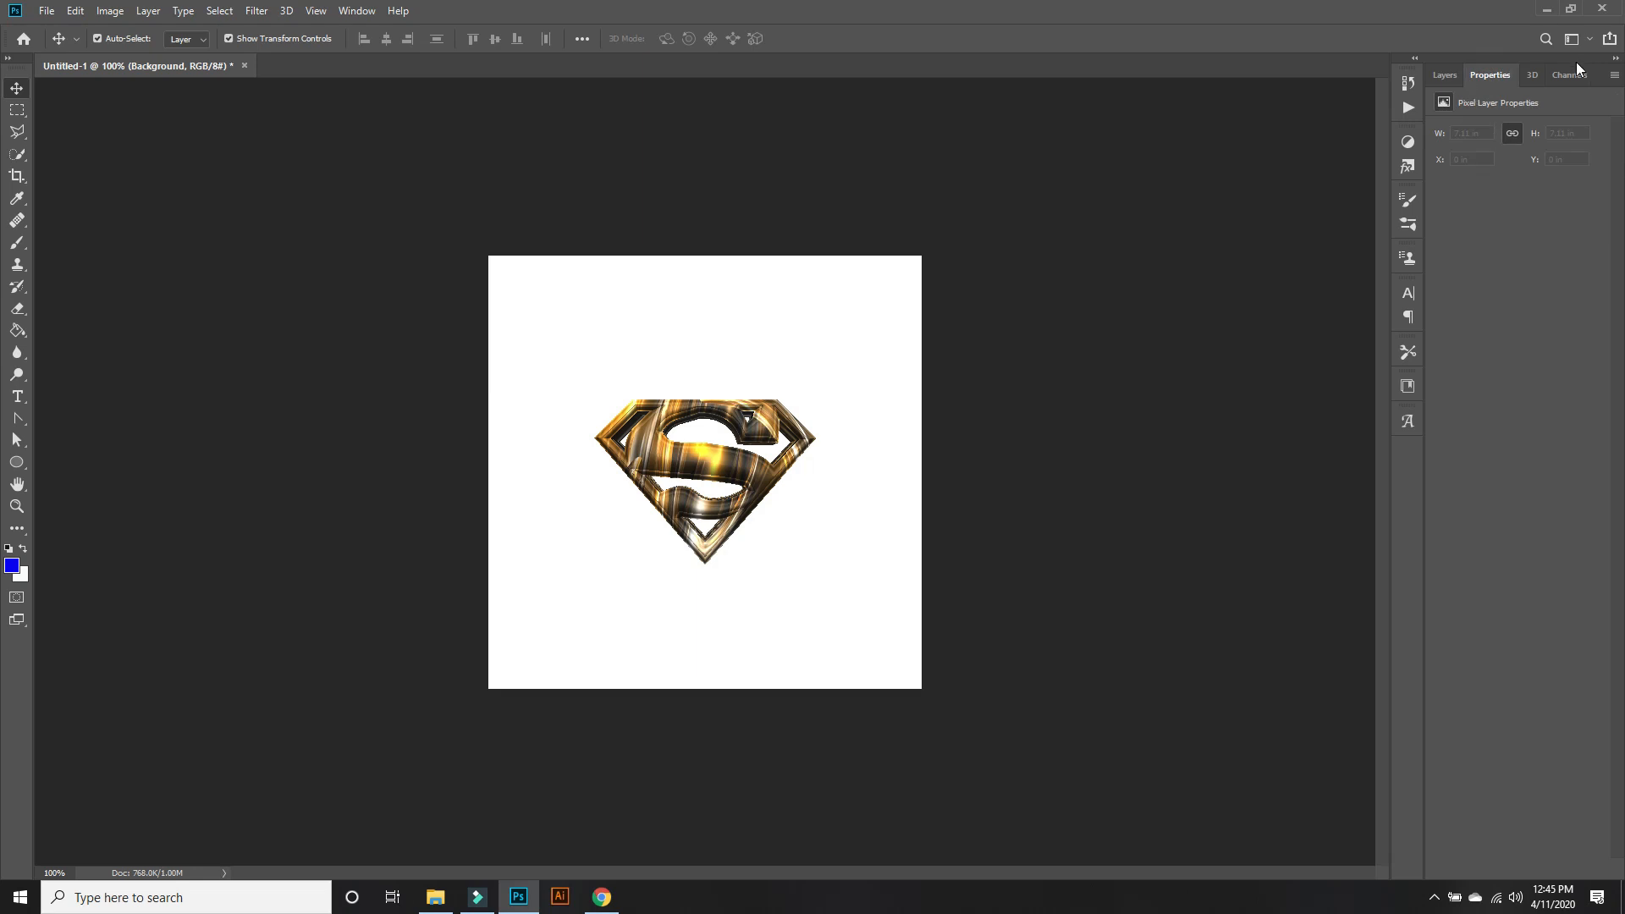
Reselect the superman logo layer and render its 3D mesh.
left_click(1443, 77)
left_click(1515, 180)
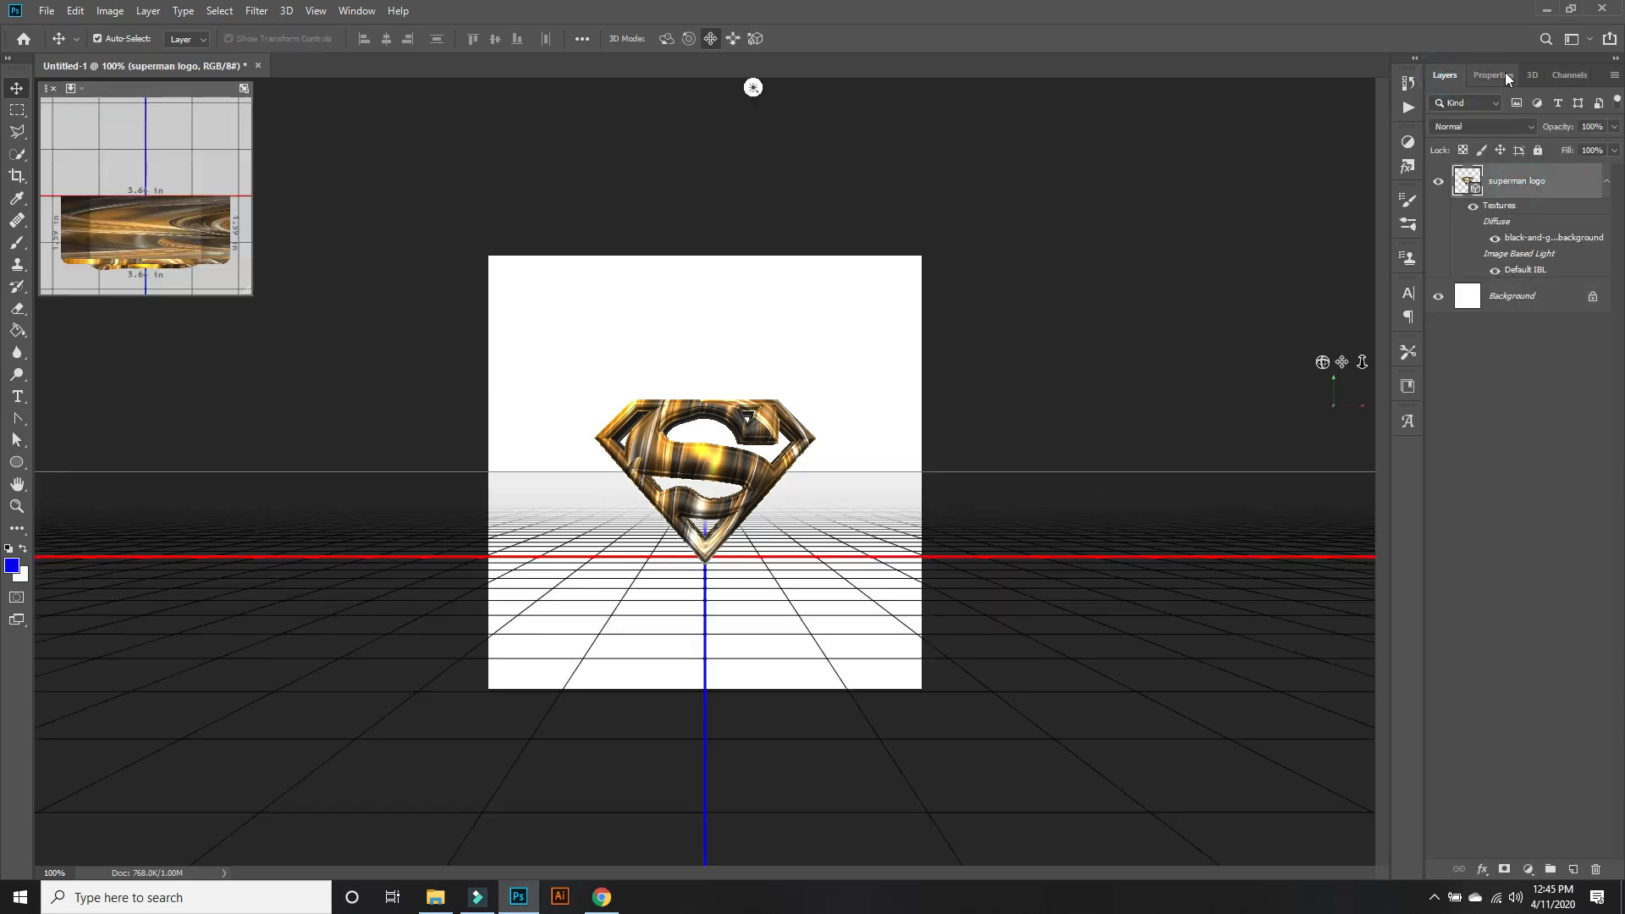
left_click(1512, 77)
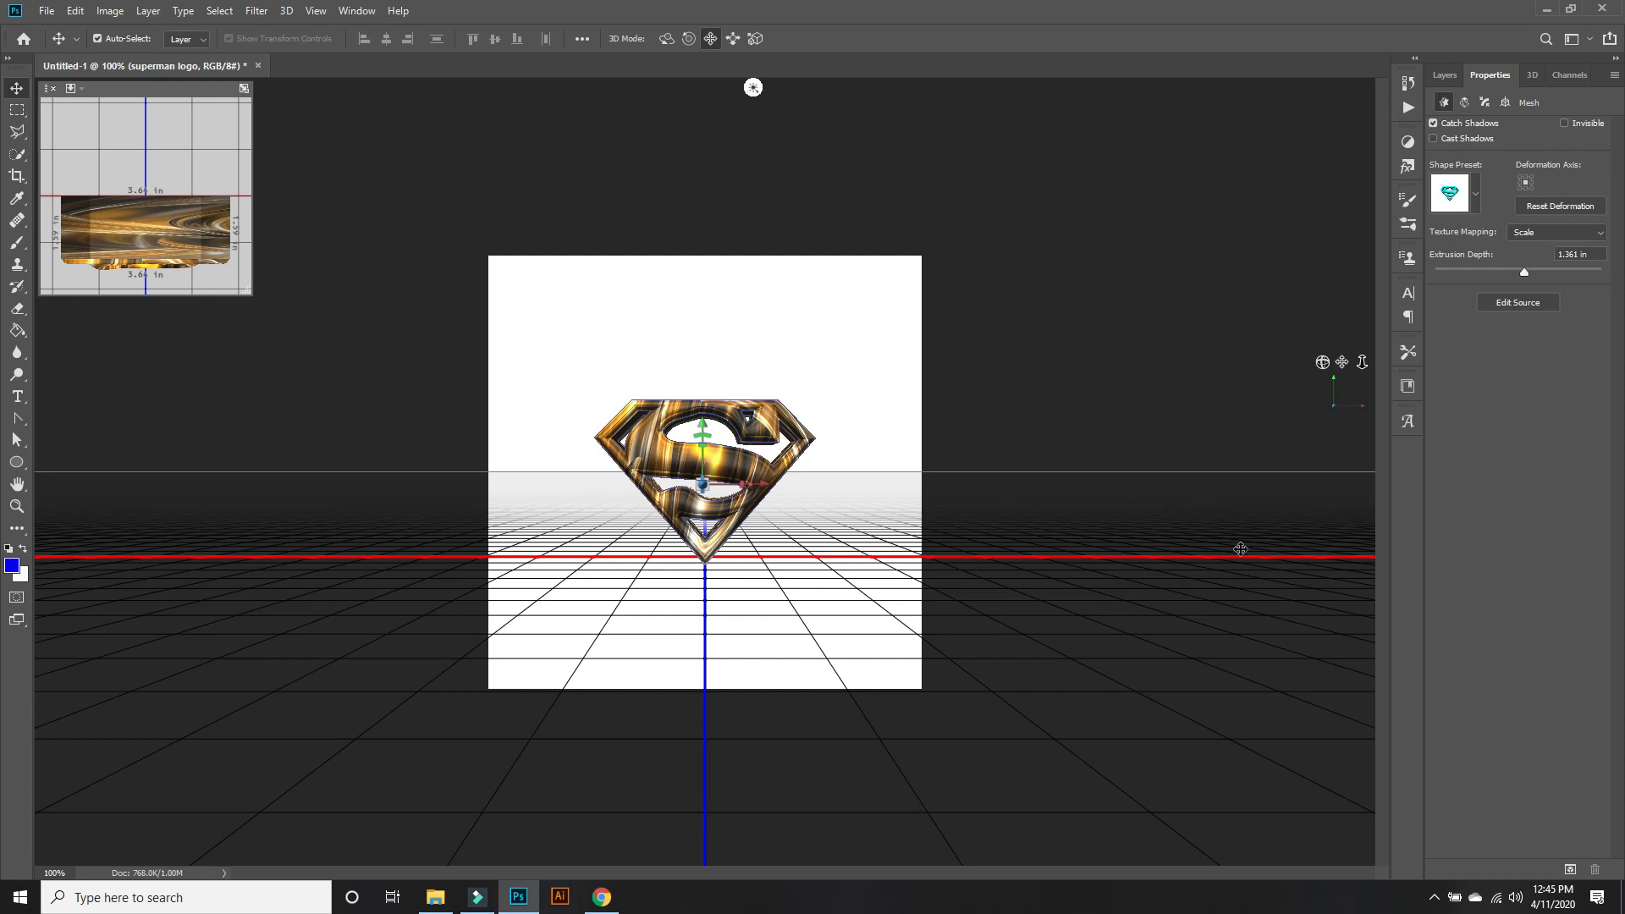
left_click(1568, 870)
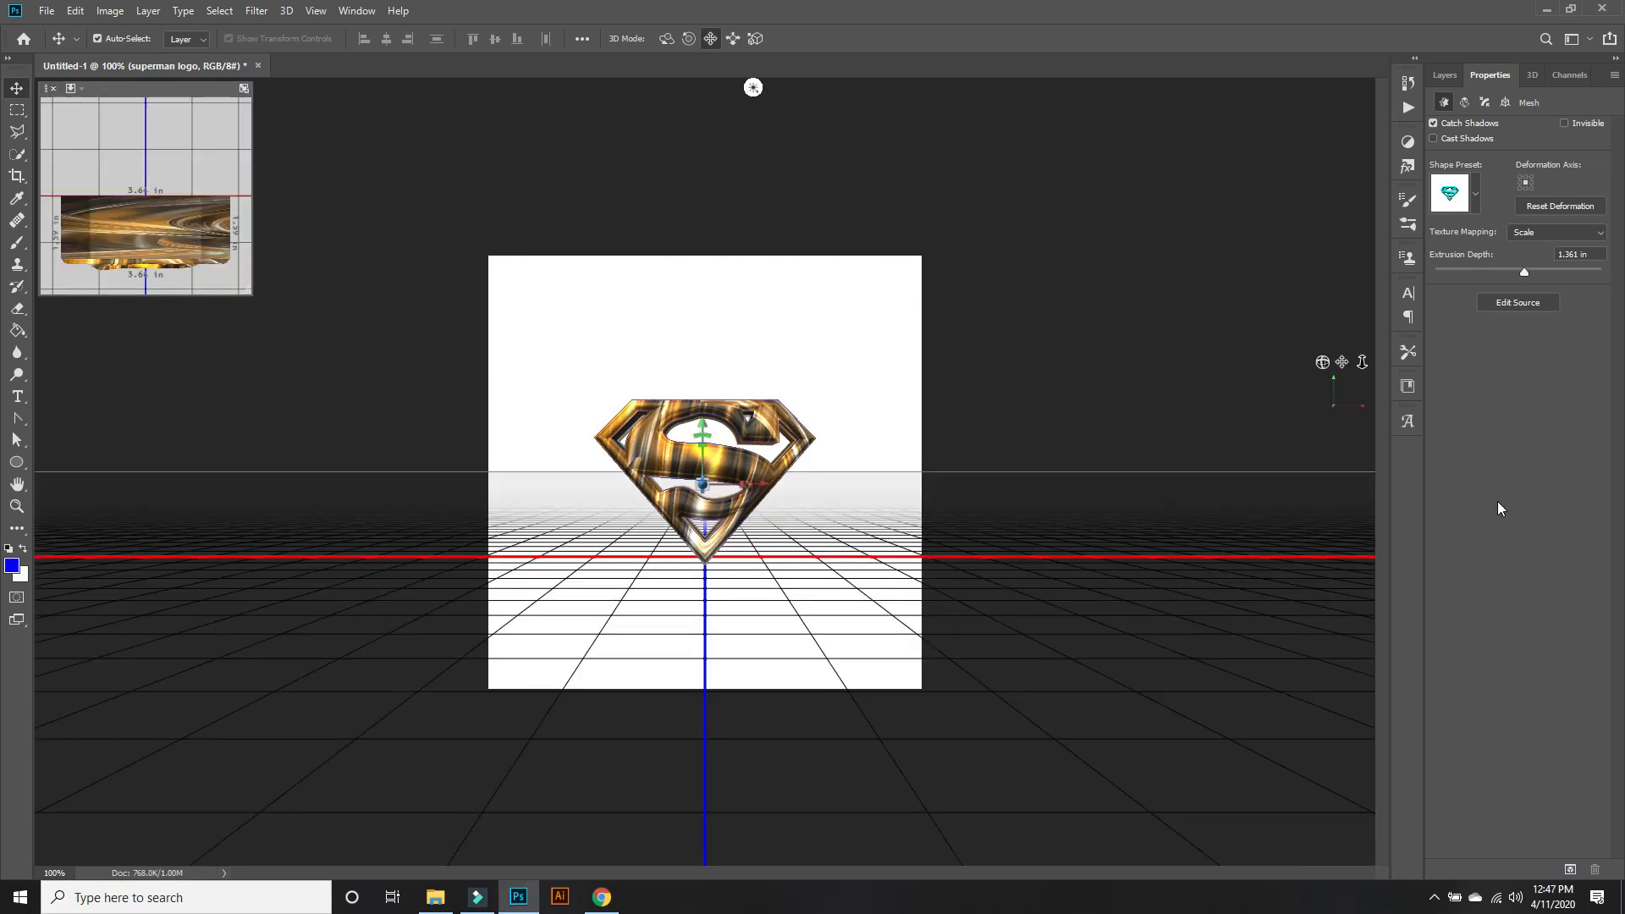
Add a new empty layer directly above the Background layer.
left_click(1445, 75)
left_click(1523, 298)
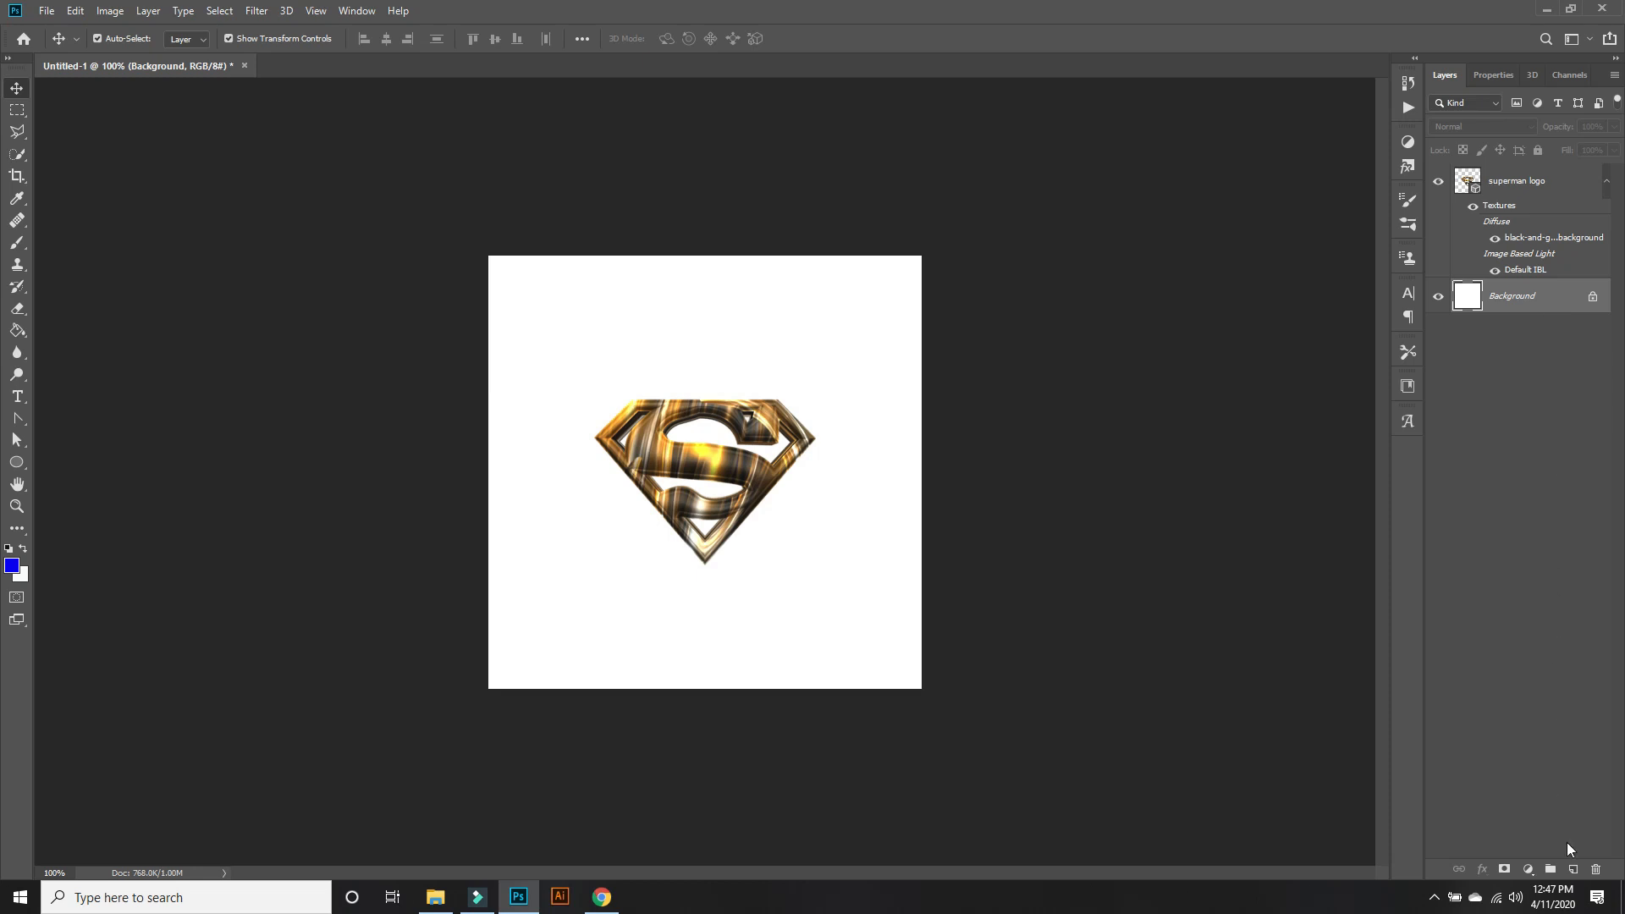
left_click(1573, 869)
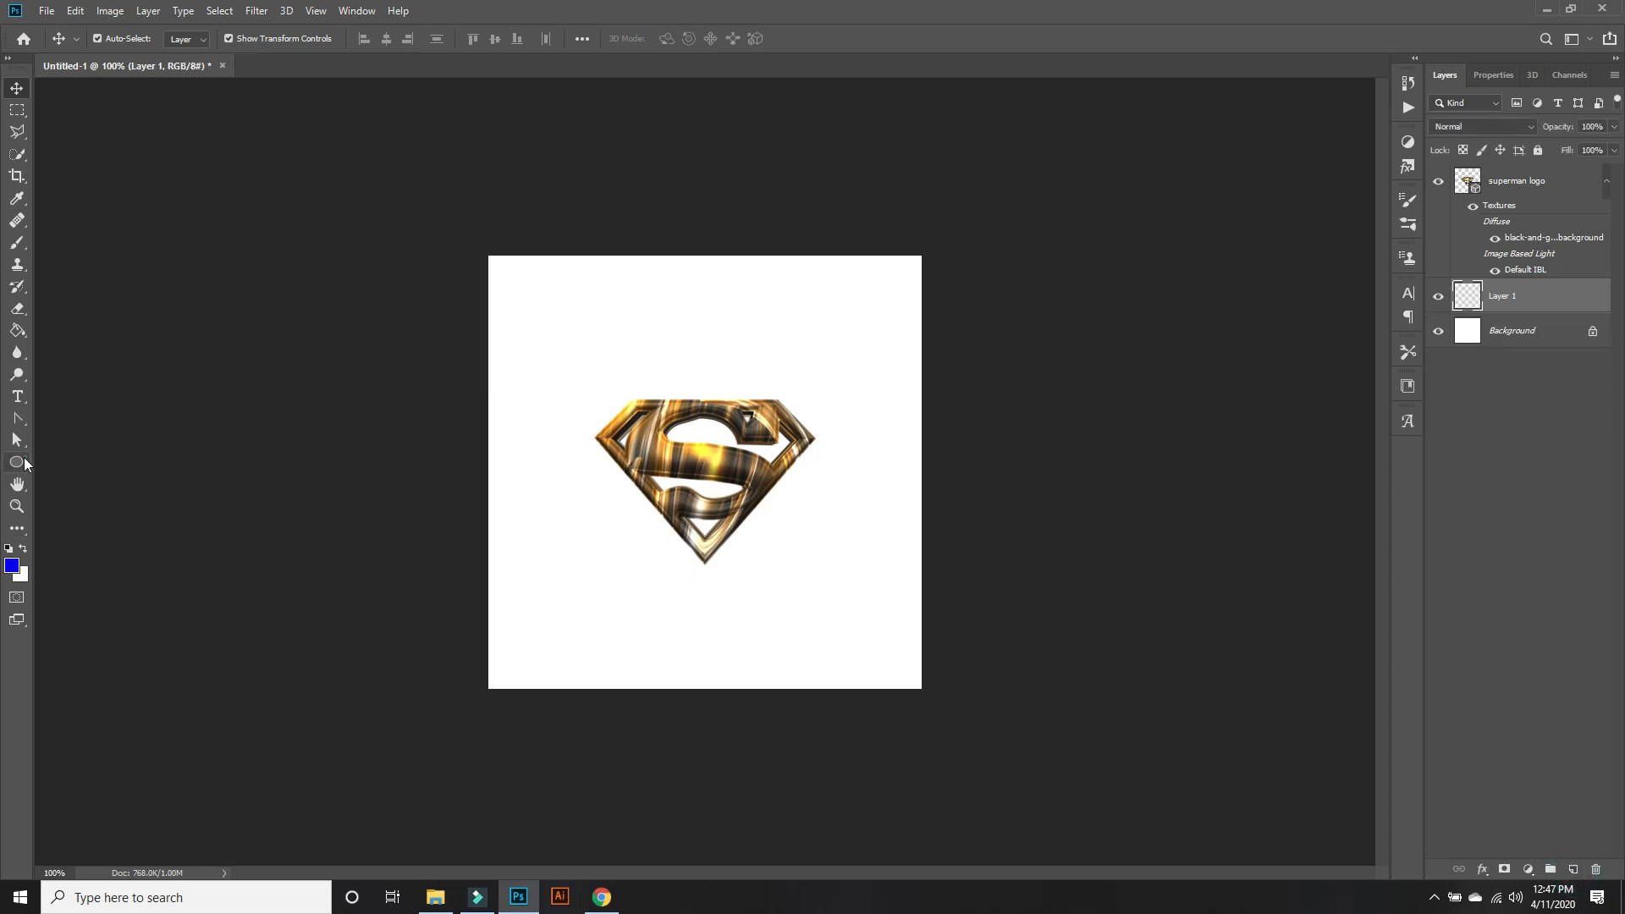
Draw an unfilled circle about 475 px wide with a black 3.15 px stroke around the Superman logo.
left_click(17, 463)
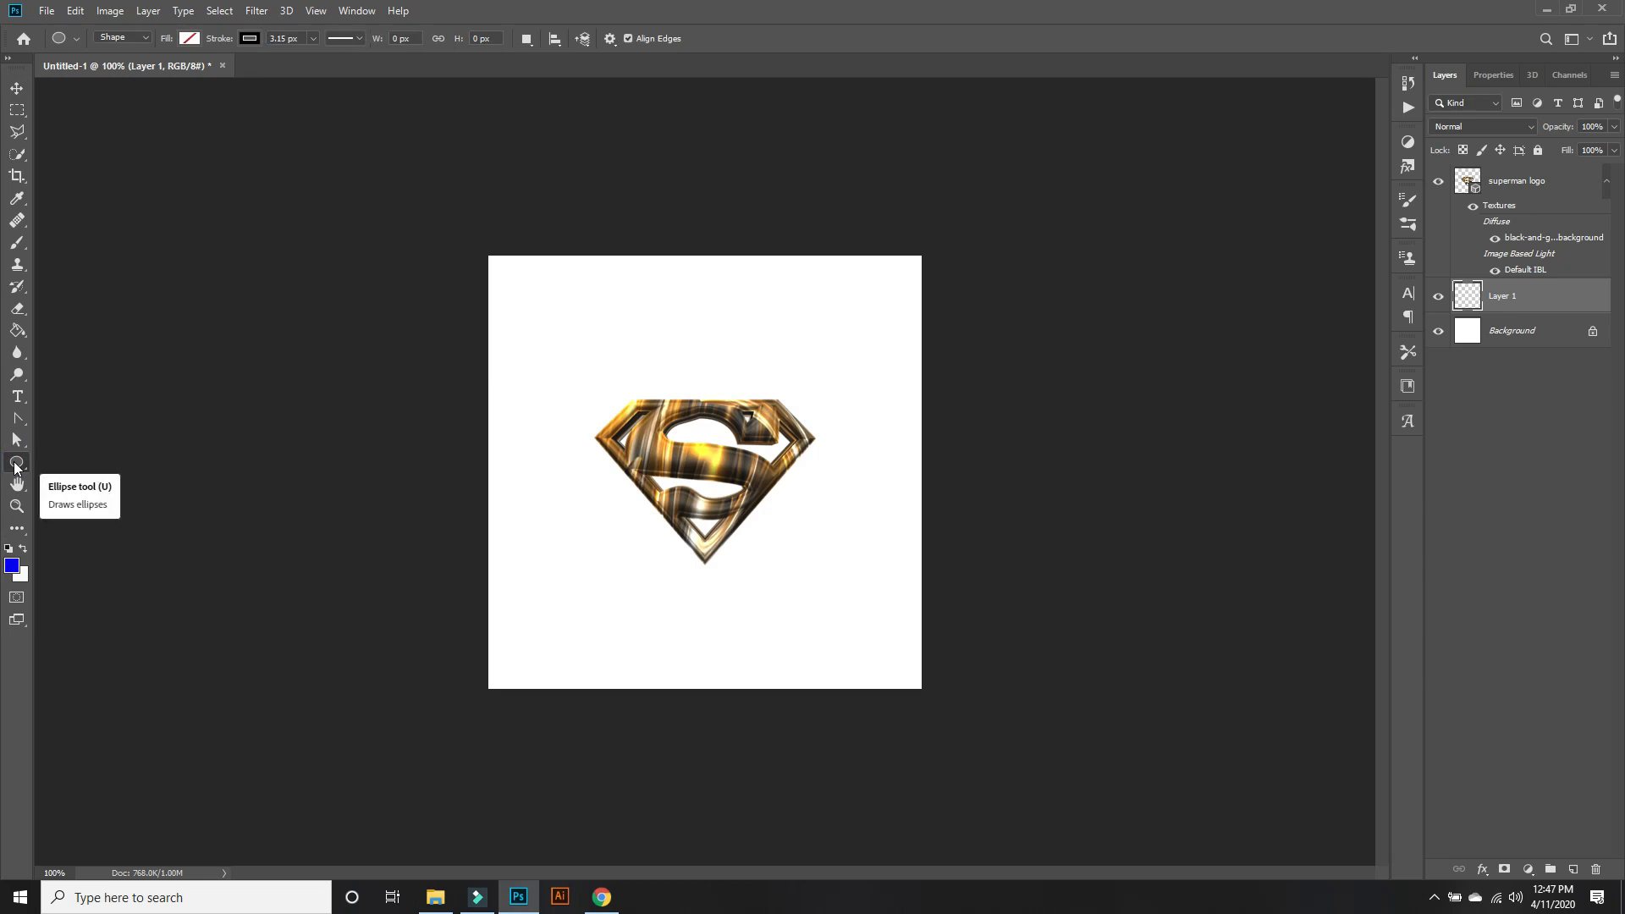
right_click(16, 464)
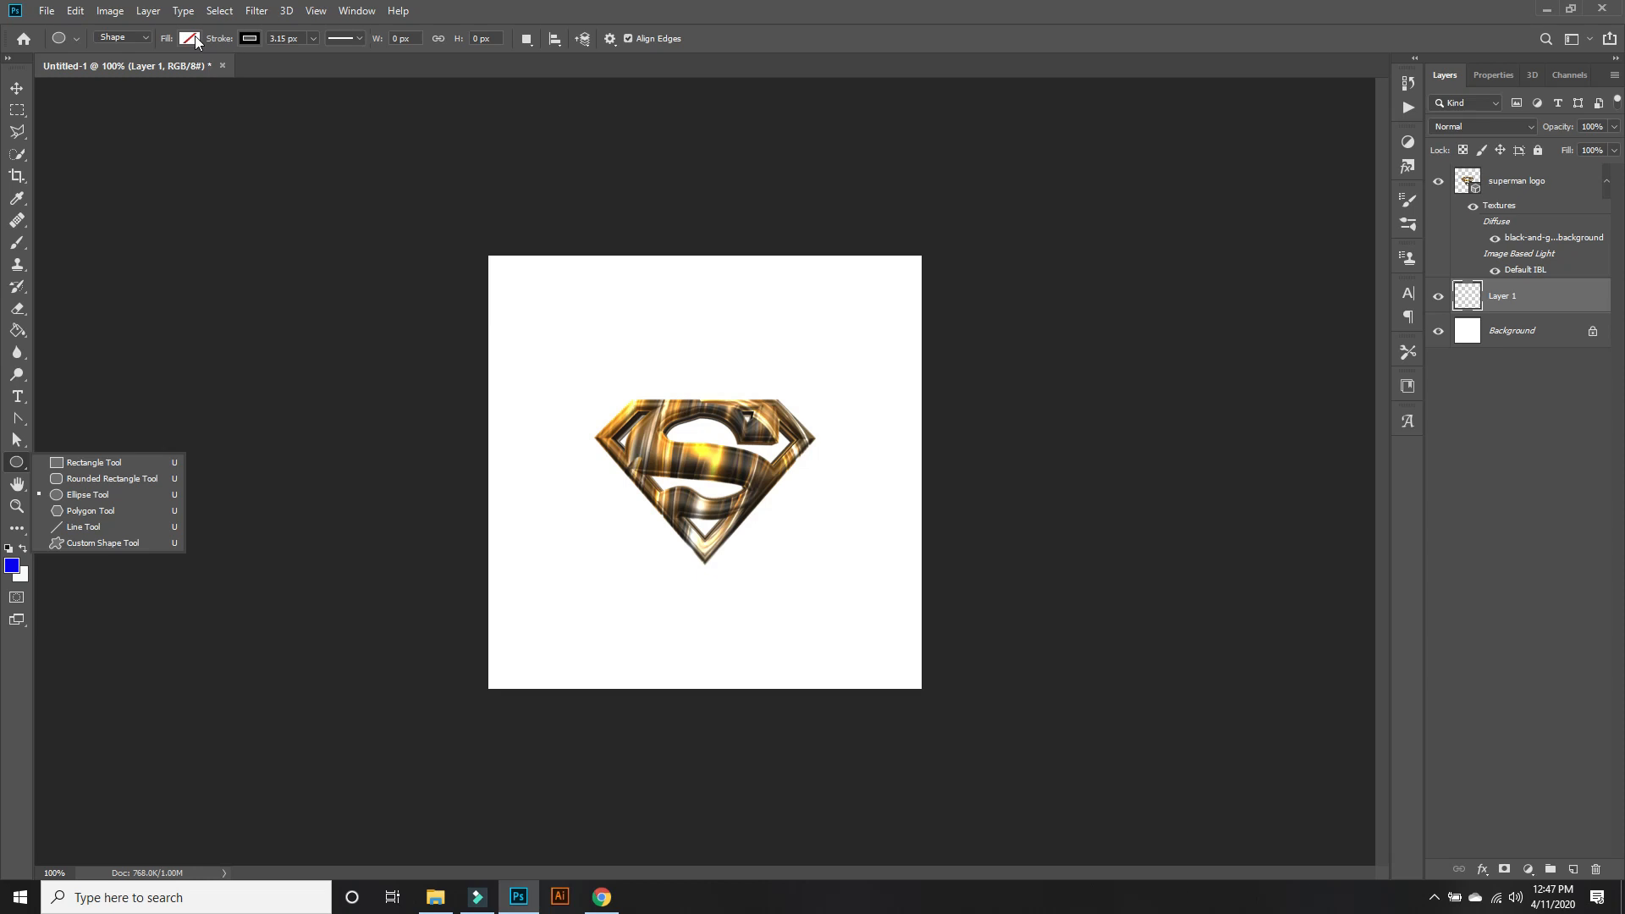
left_click(250, 40)
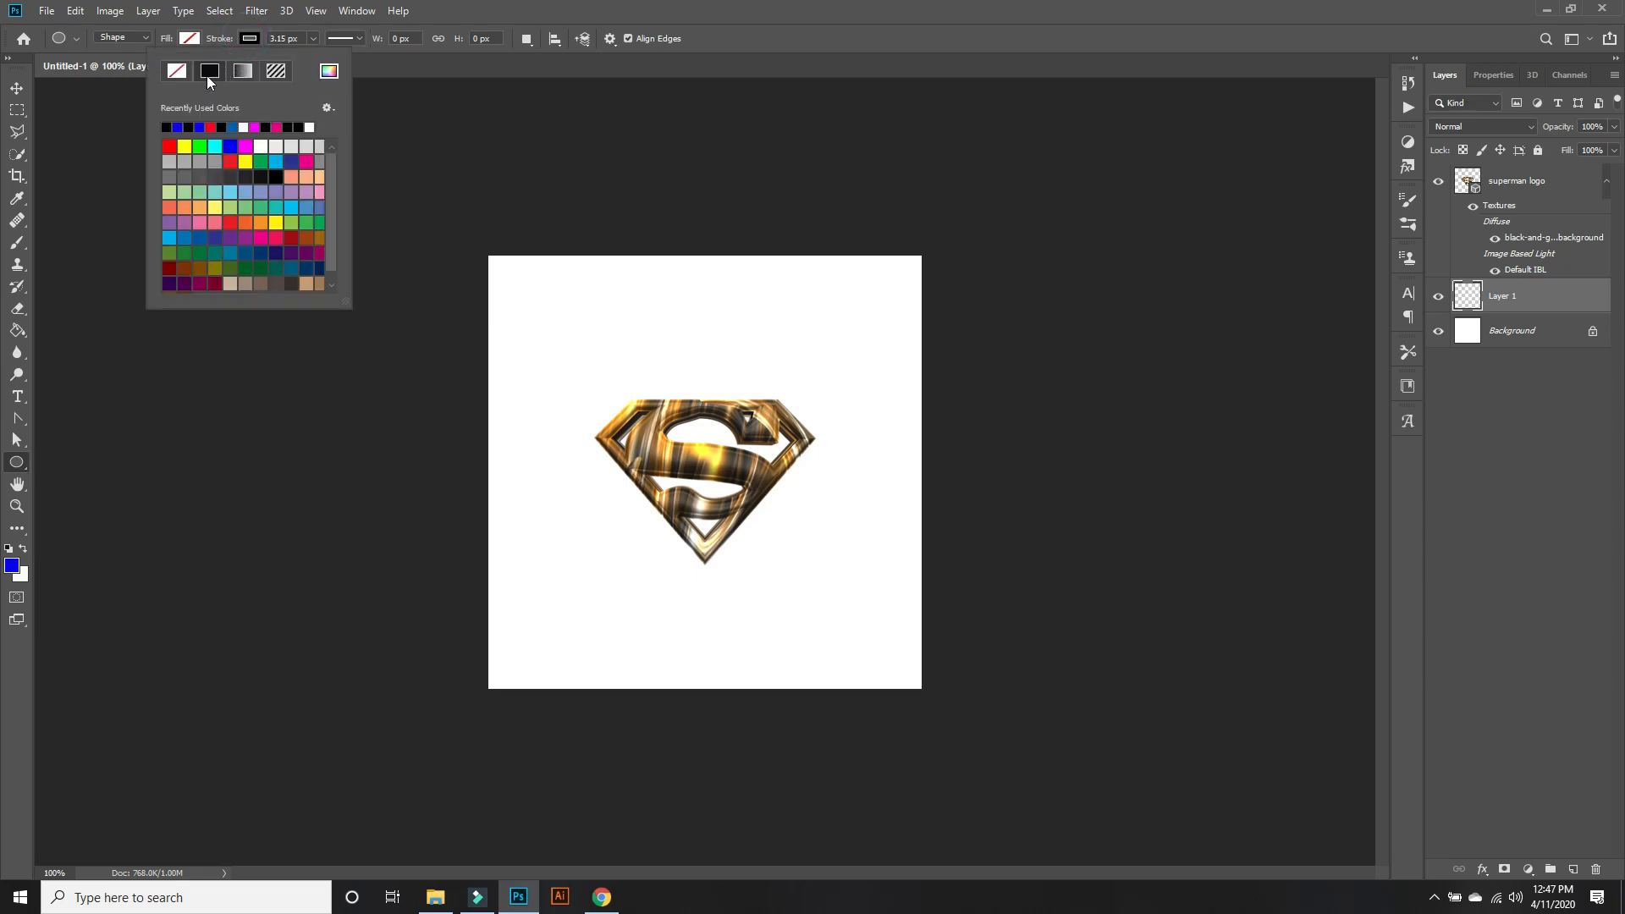
left_click(855, 17)
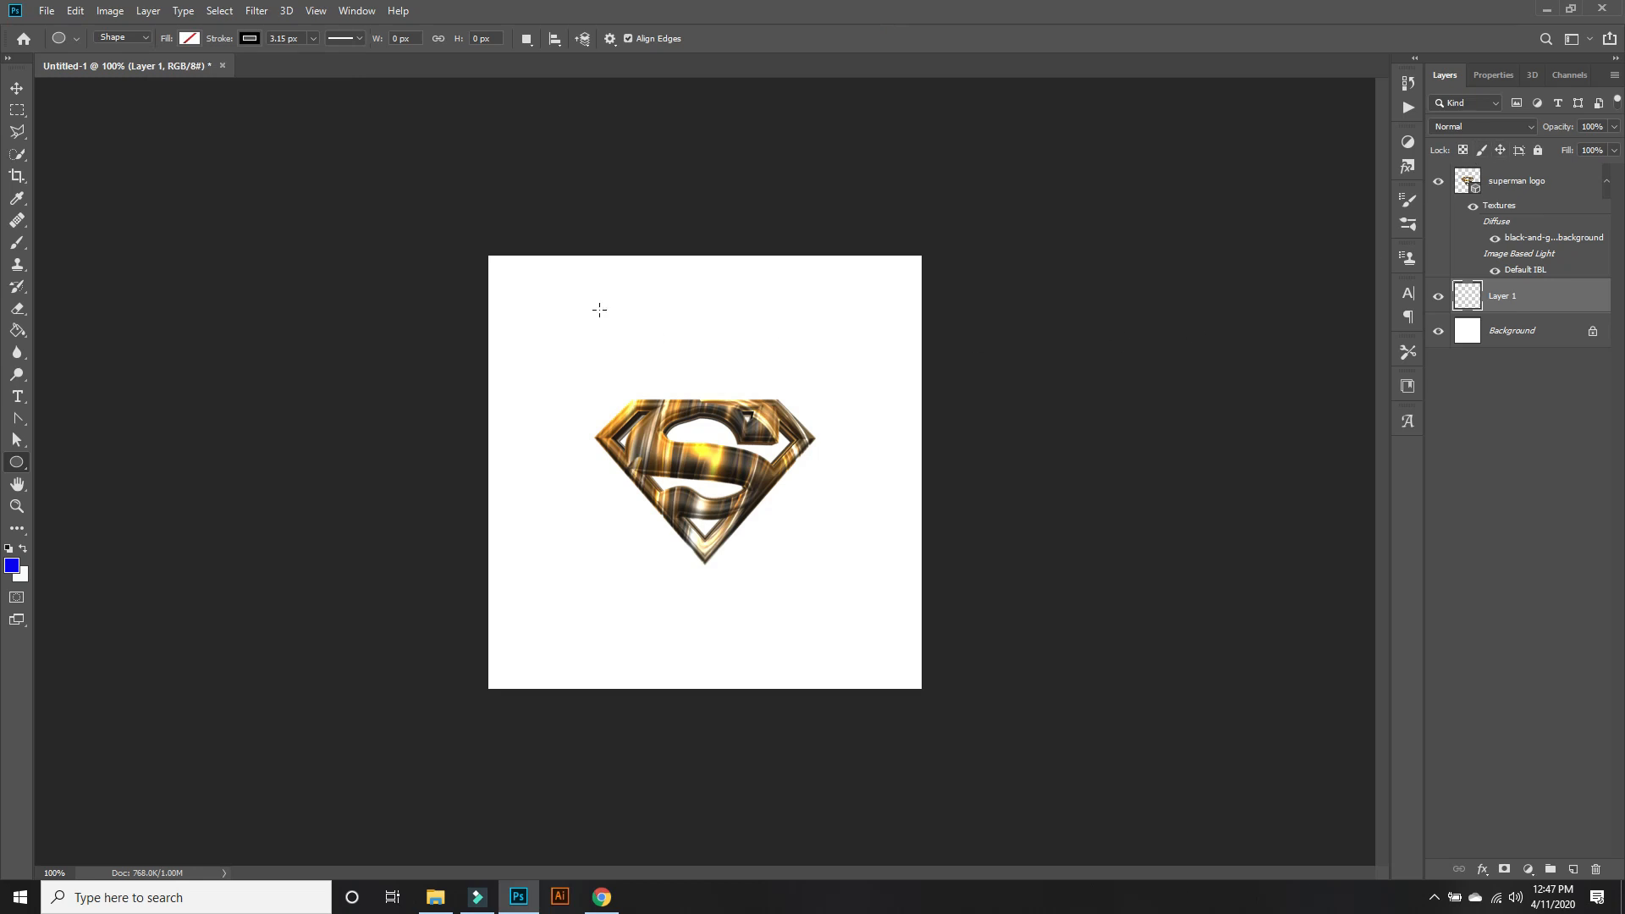
mouse_move(506, 282)
left_mouse_down()
mouse_move(805, 533)
mouse_move(1027, 683)
left_mouse_up()
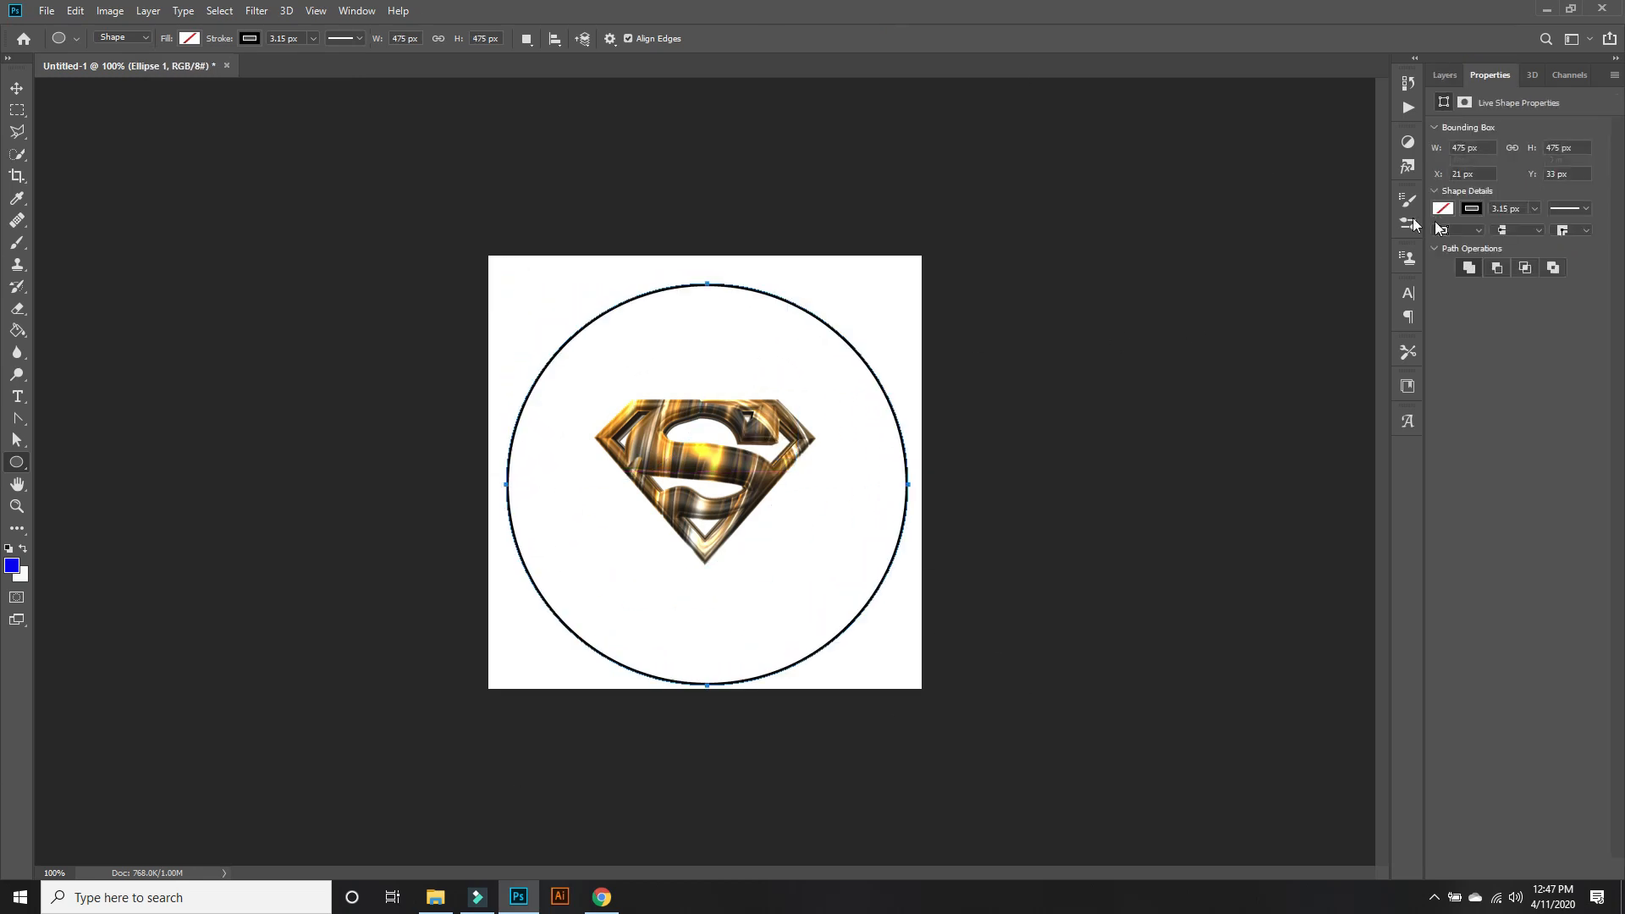
Scale the circle to 90.53% and centre it on the canvas at X 256 px, Y 256 px.
left_click(1445, 75)
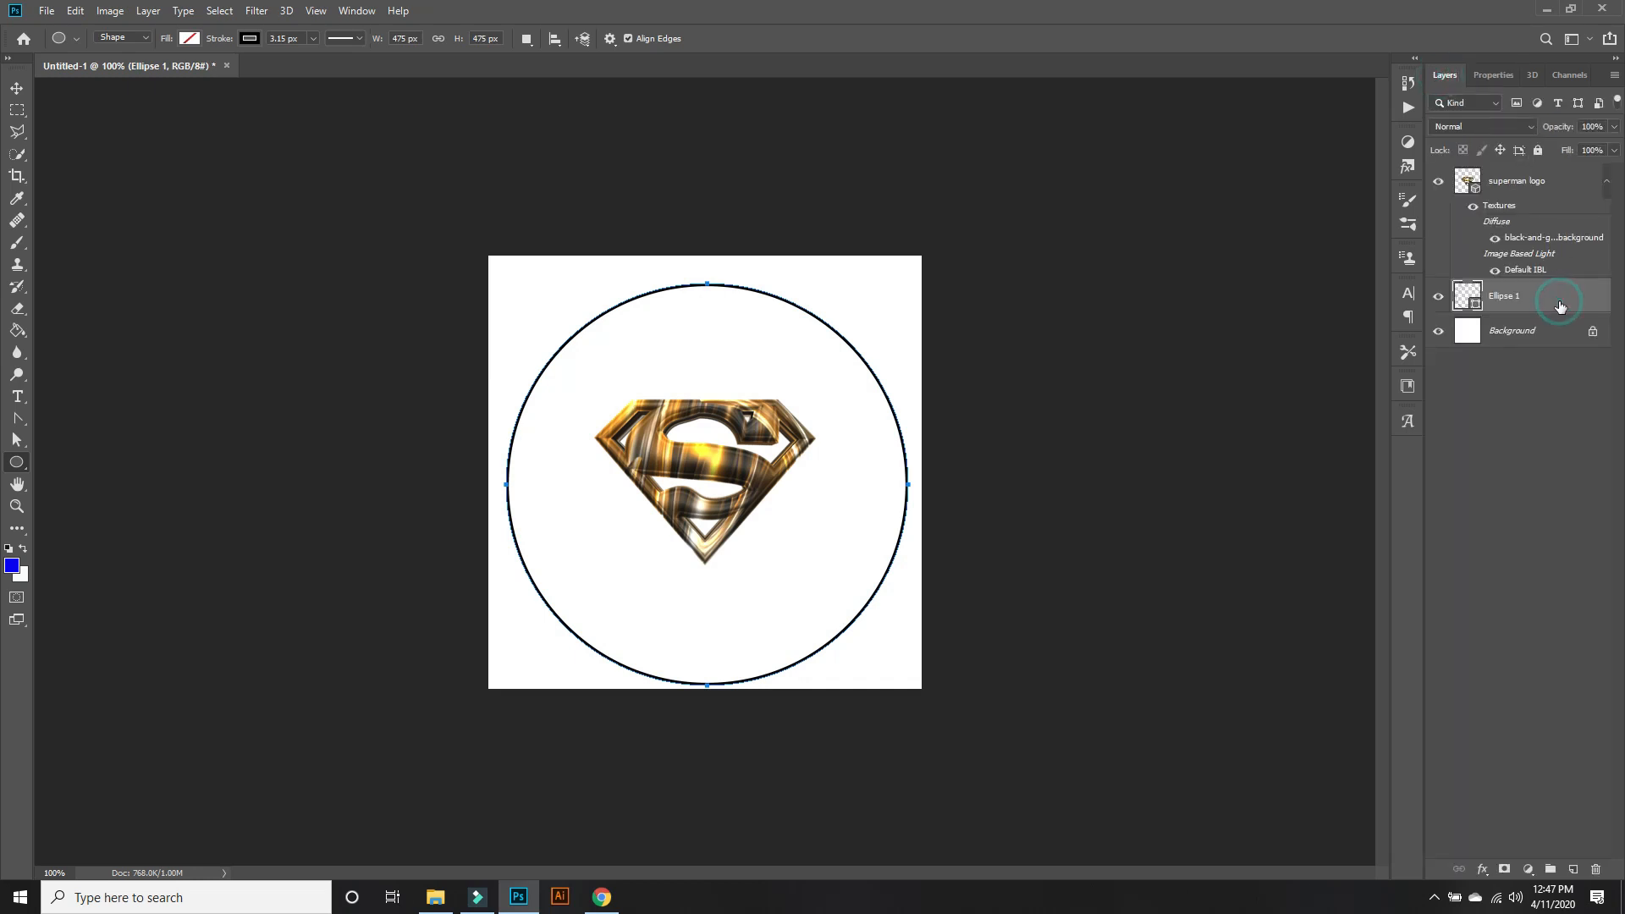
key("ctrl+t")
left_click_drag(838, 506, 833, 500)
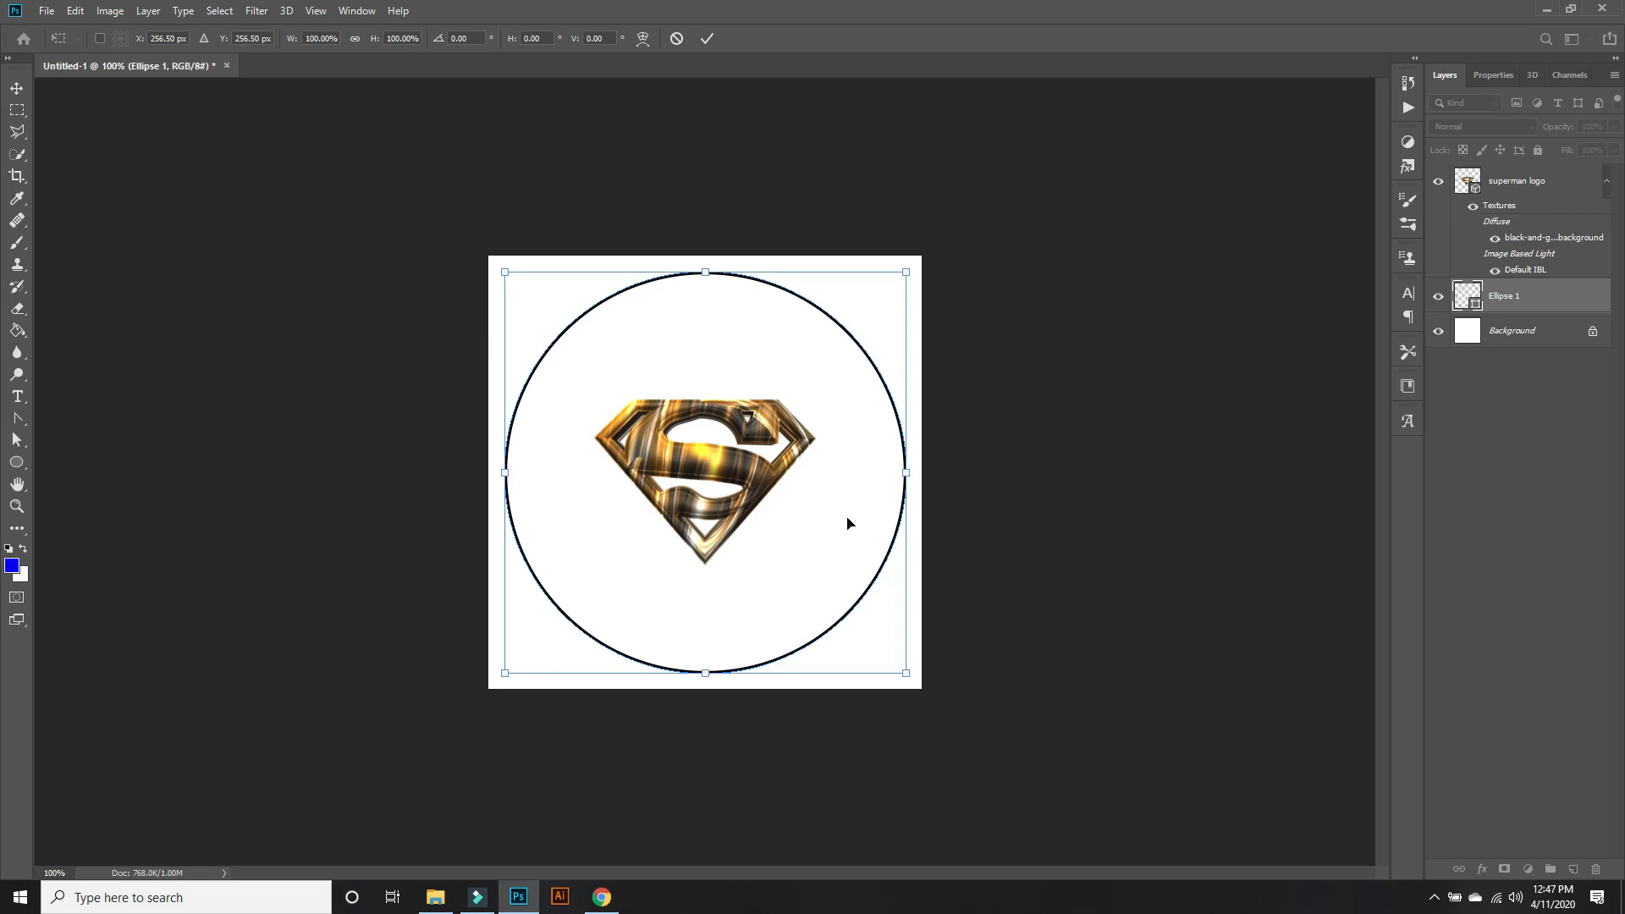
left_click_drag(907, 674, 873, 632)
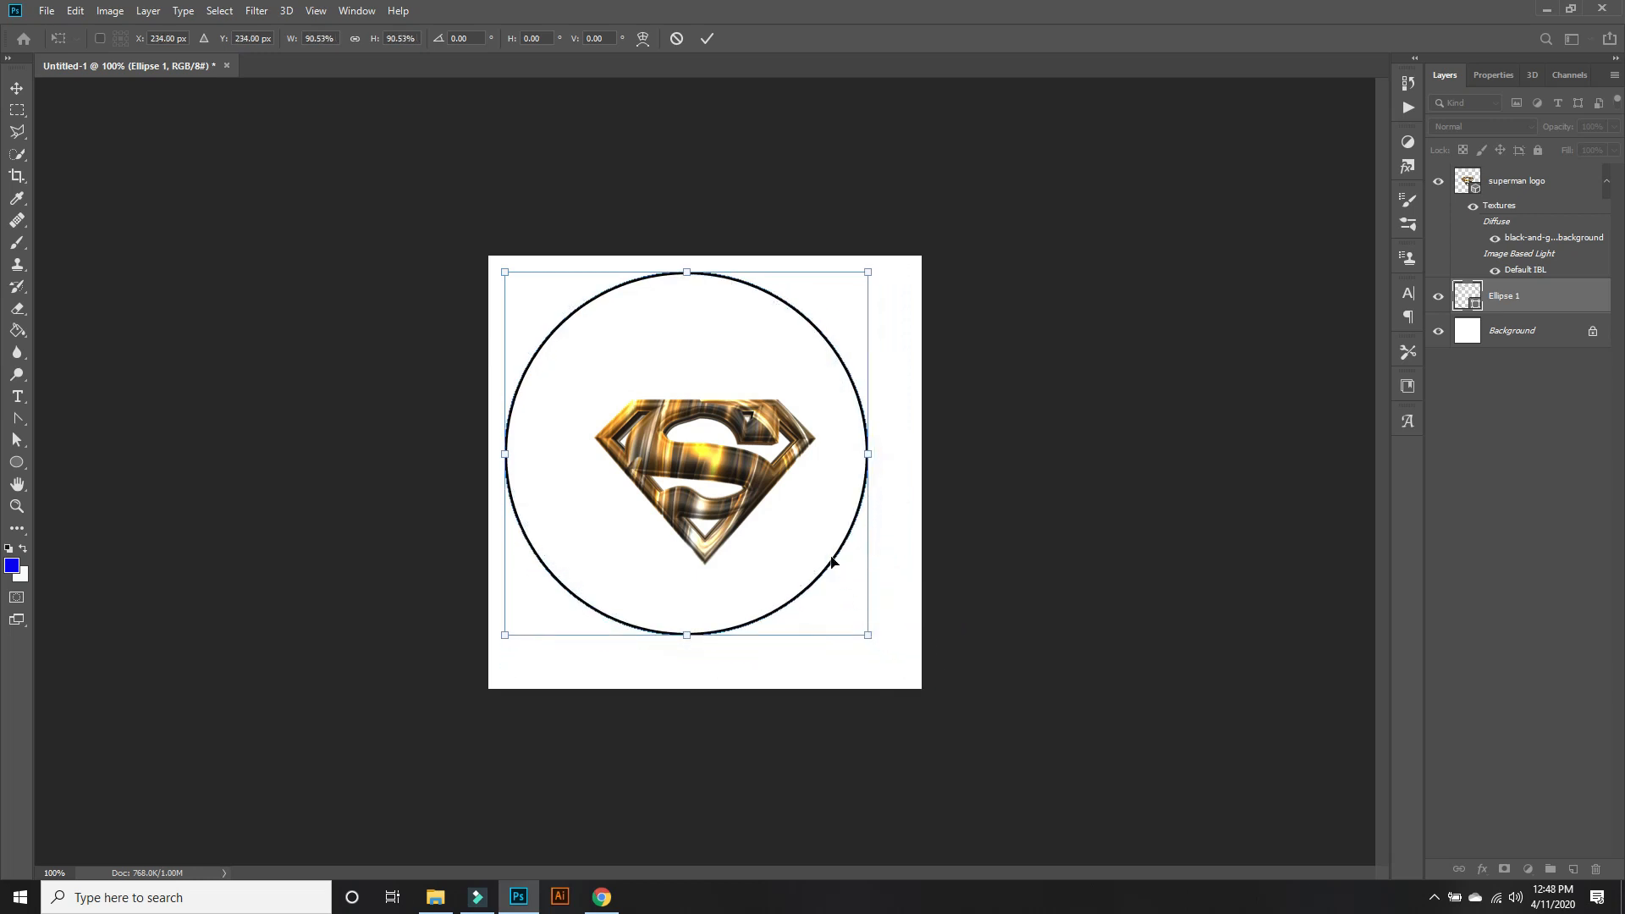
left_click_drag(798, 534, 820, 545)
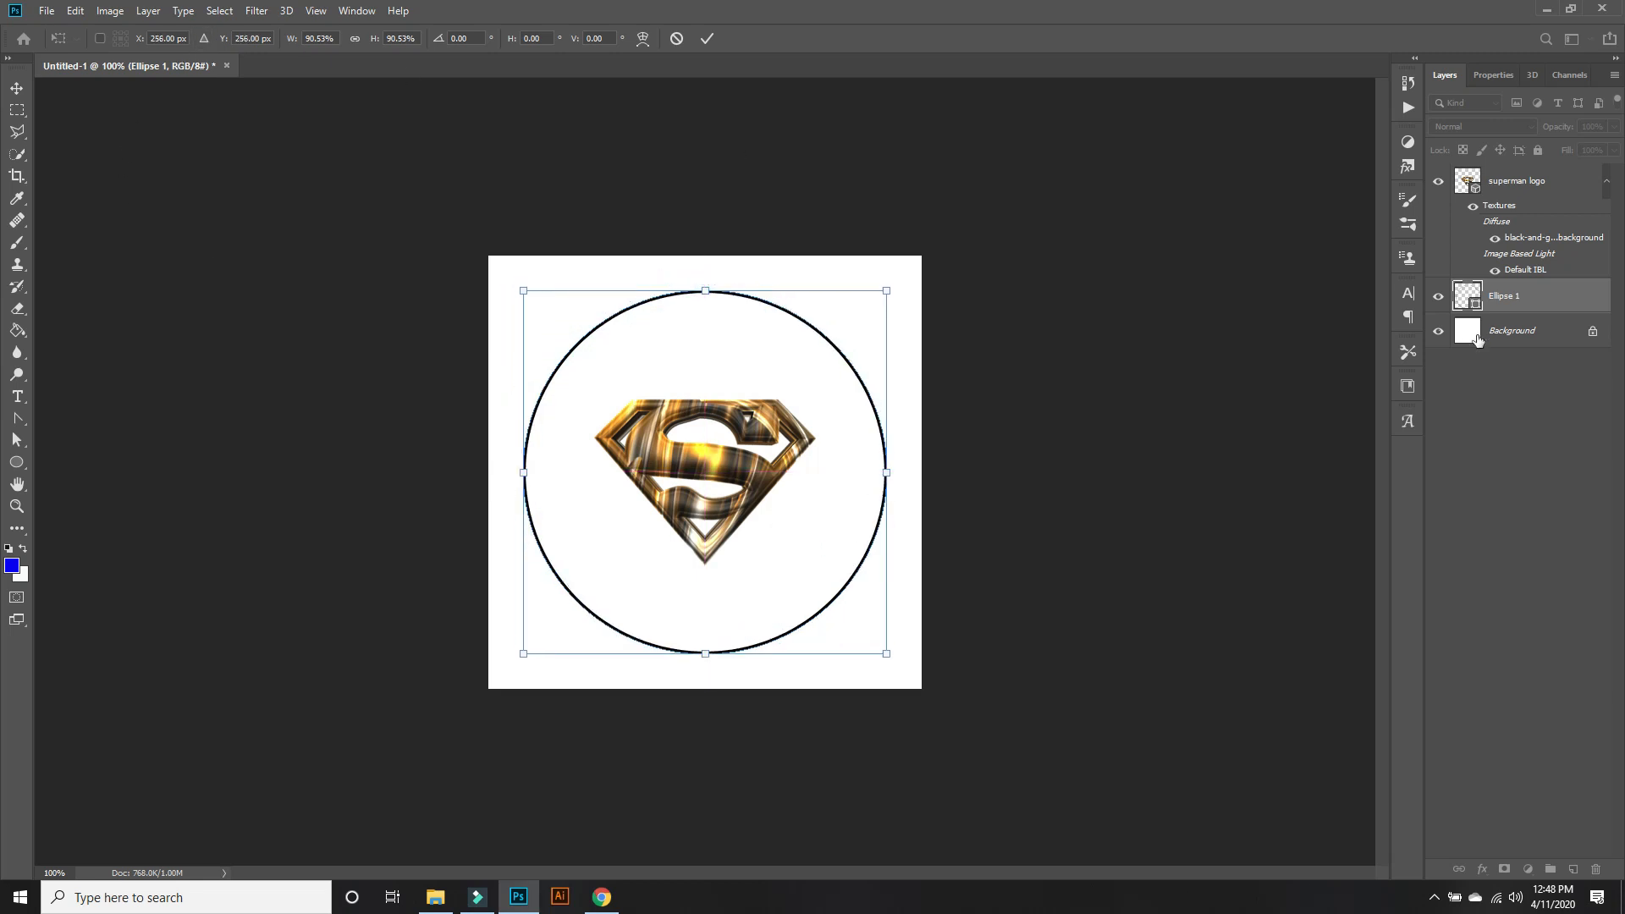
left_click(16, 462)
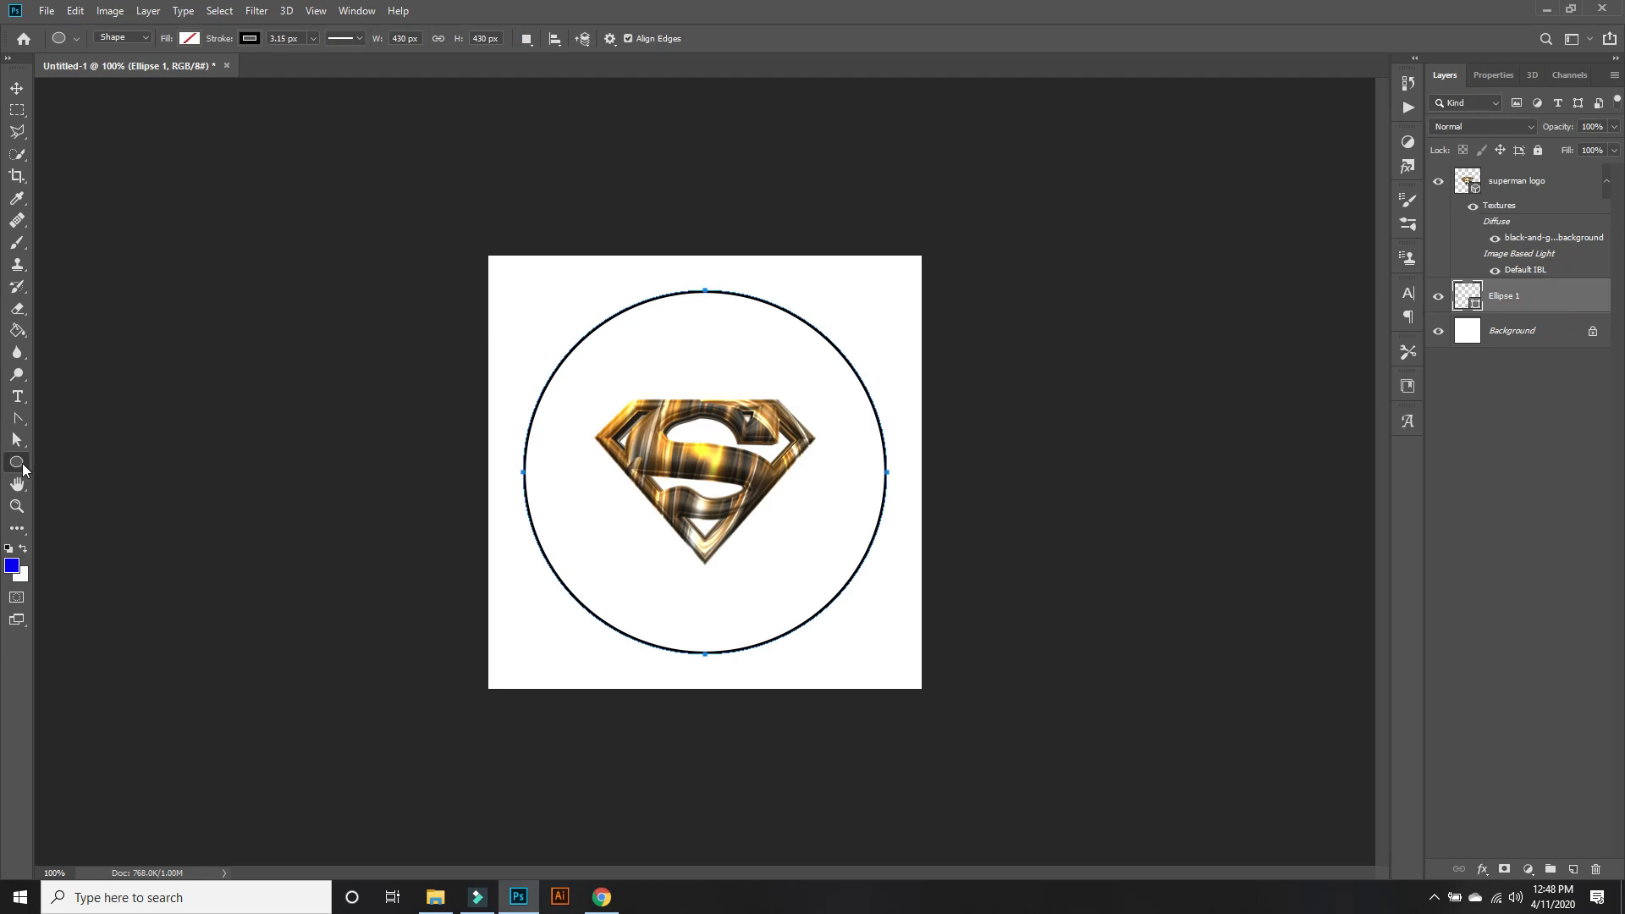
Thicken the circle's stroke to 19.81 px.
left_click(313, 39)
left_click_drag(312, 57, 335, 59)
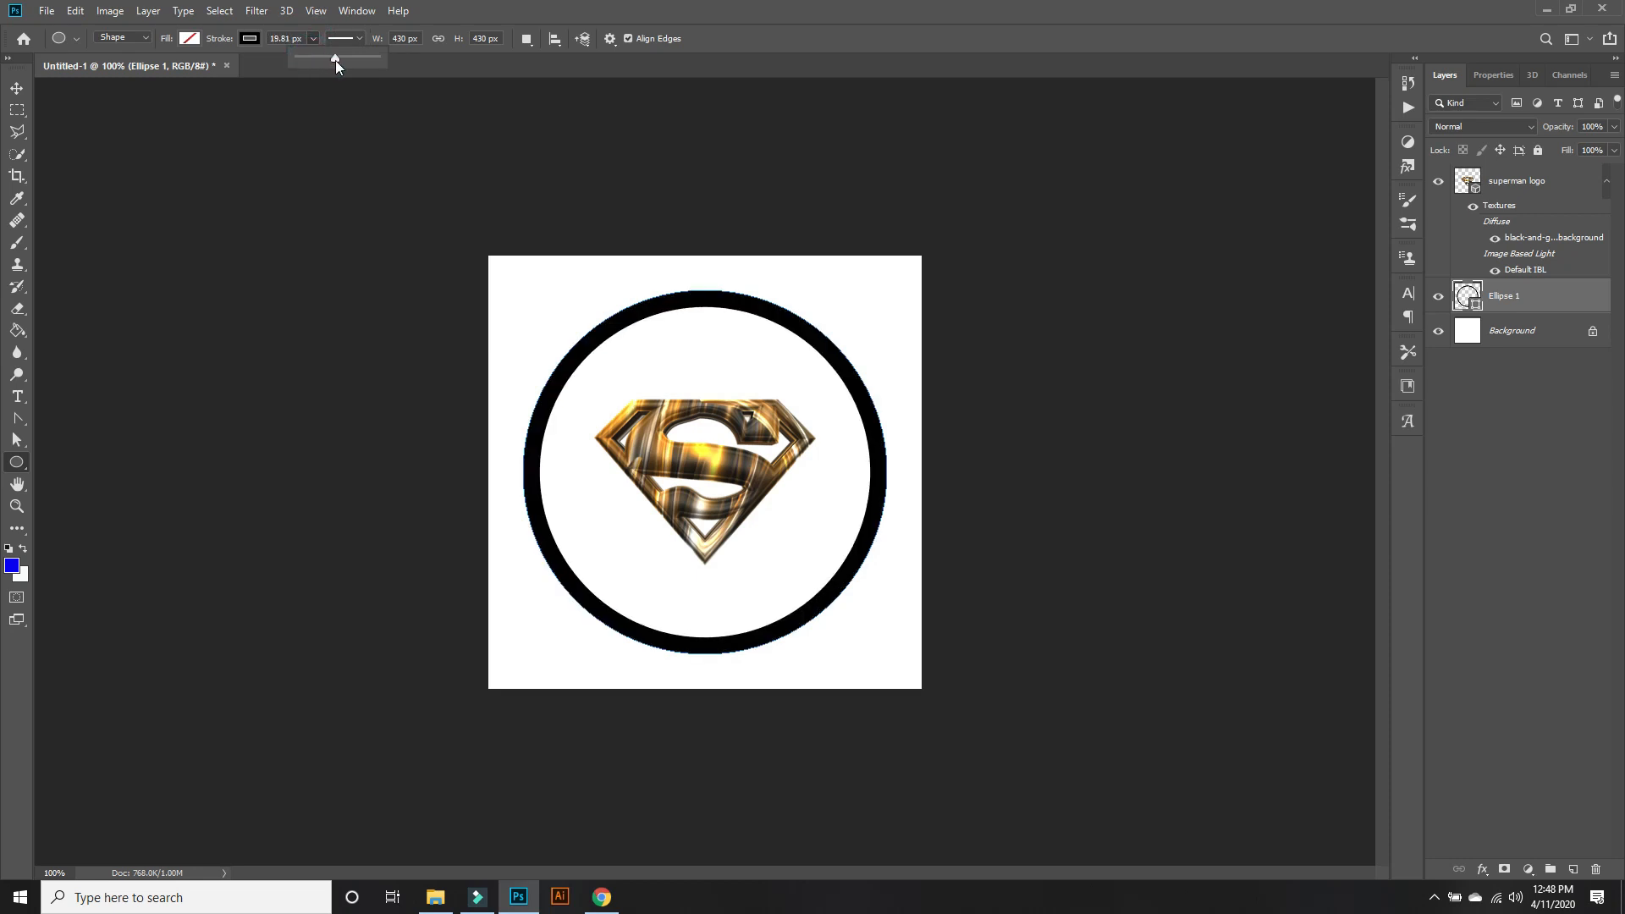
left_click(1522, 409)
Create a new 3D extrusion from the Ellipse 1 layer.
left_click(1556, 313)
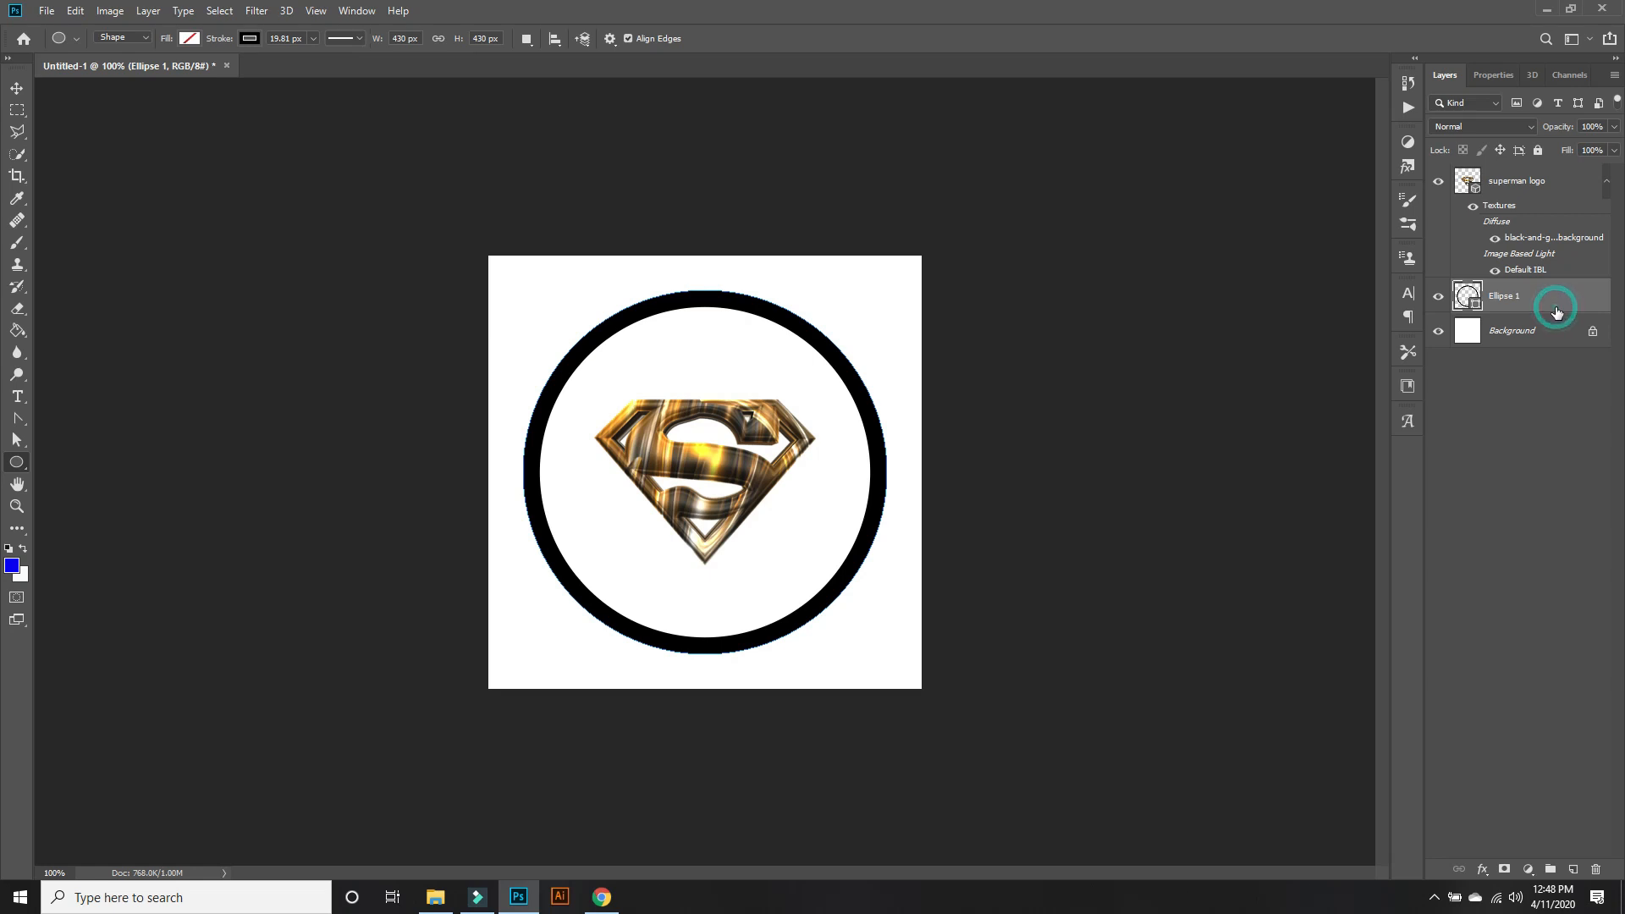
left_click(292, 15)
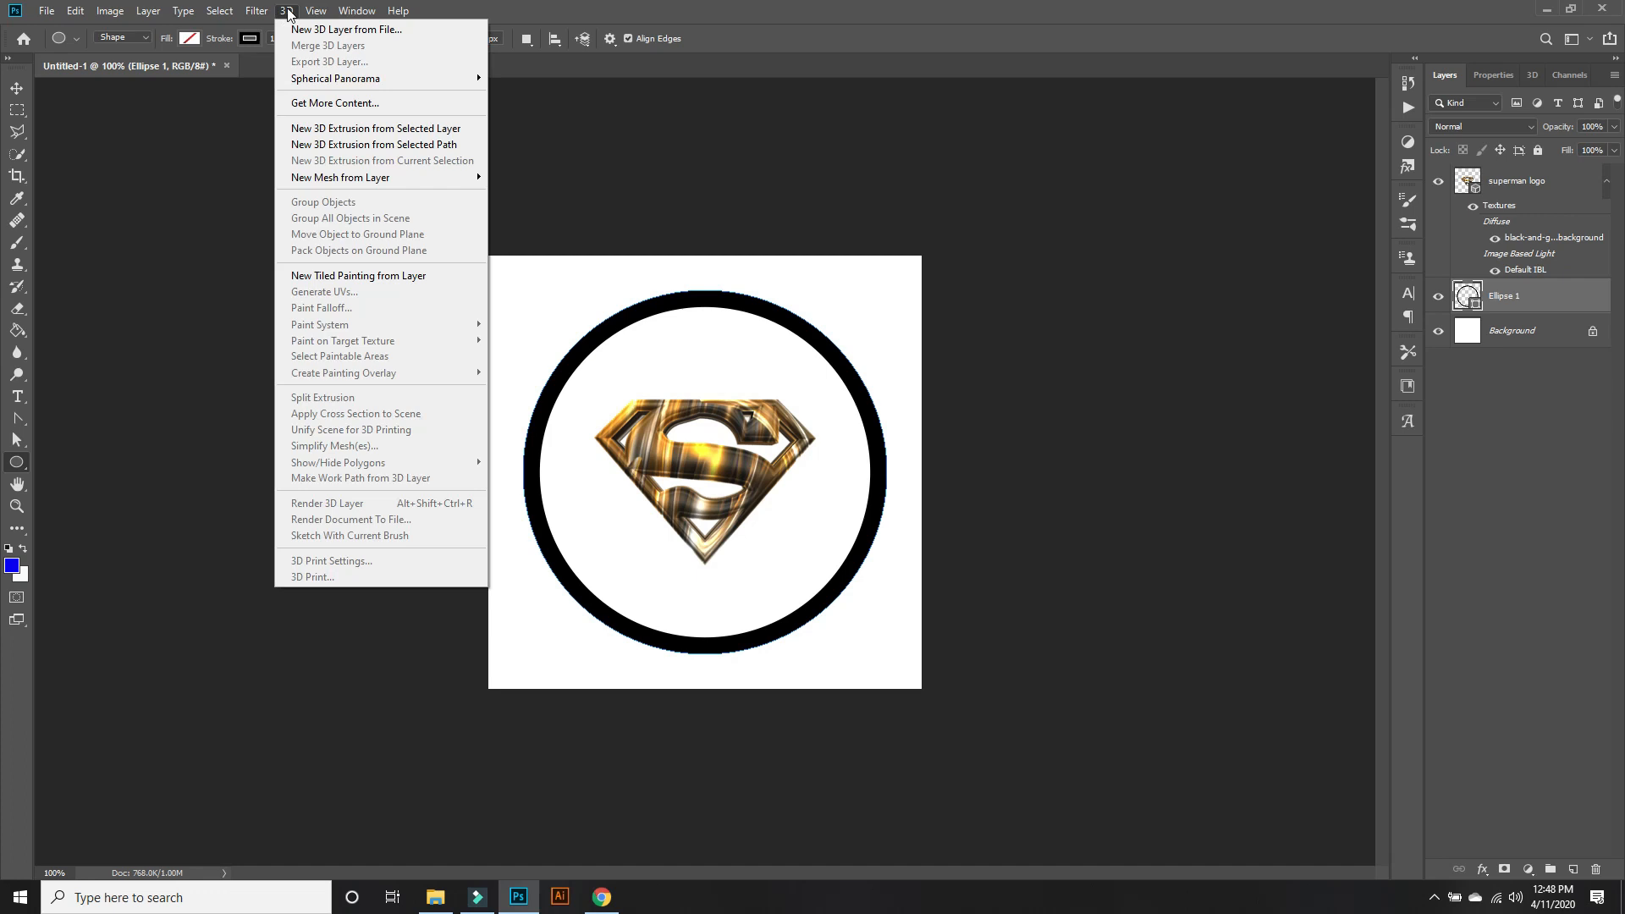
left_click(354, 128)
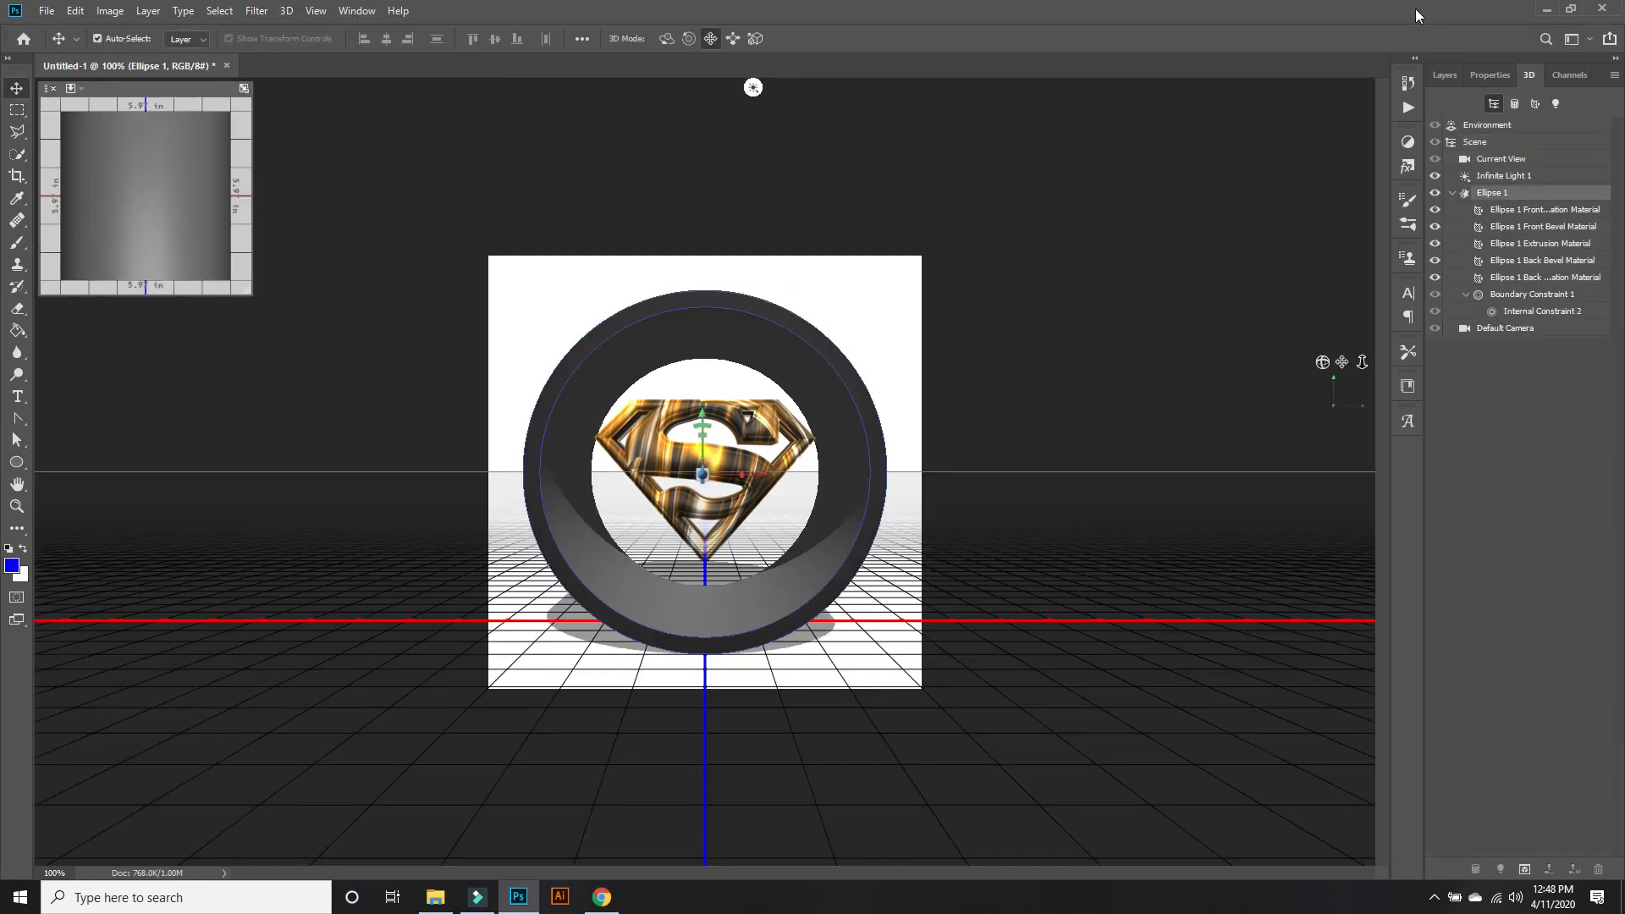
Set the ring mesh's extrusion depth to 0.968 in, starting from the first shape preset, and disable its cast shadows.
left_click(1489, 76)
left_click(1475, 194)
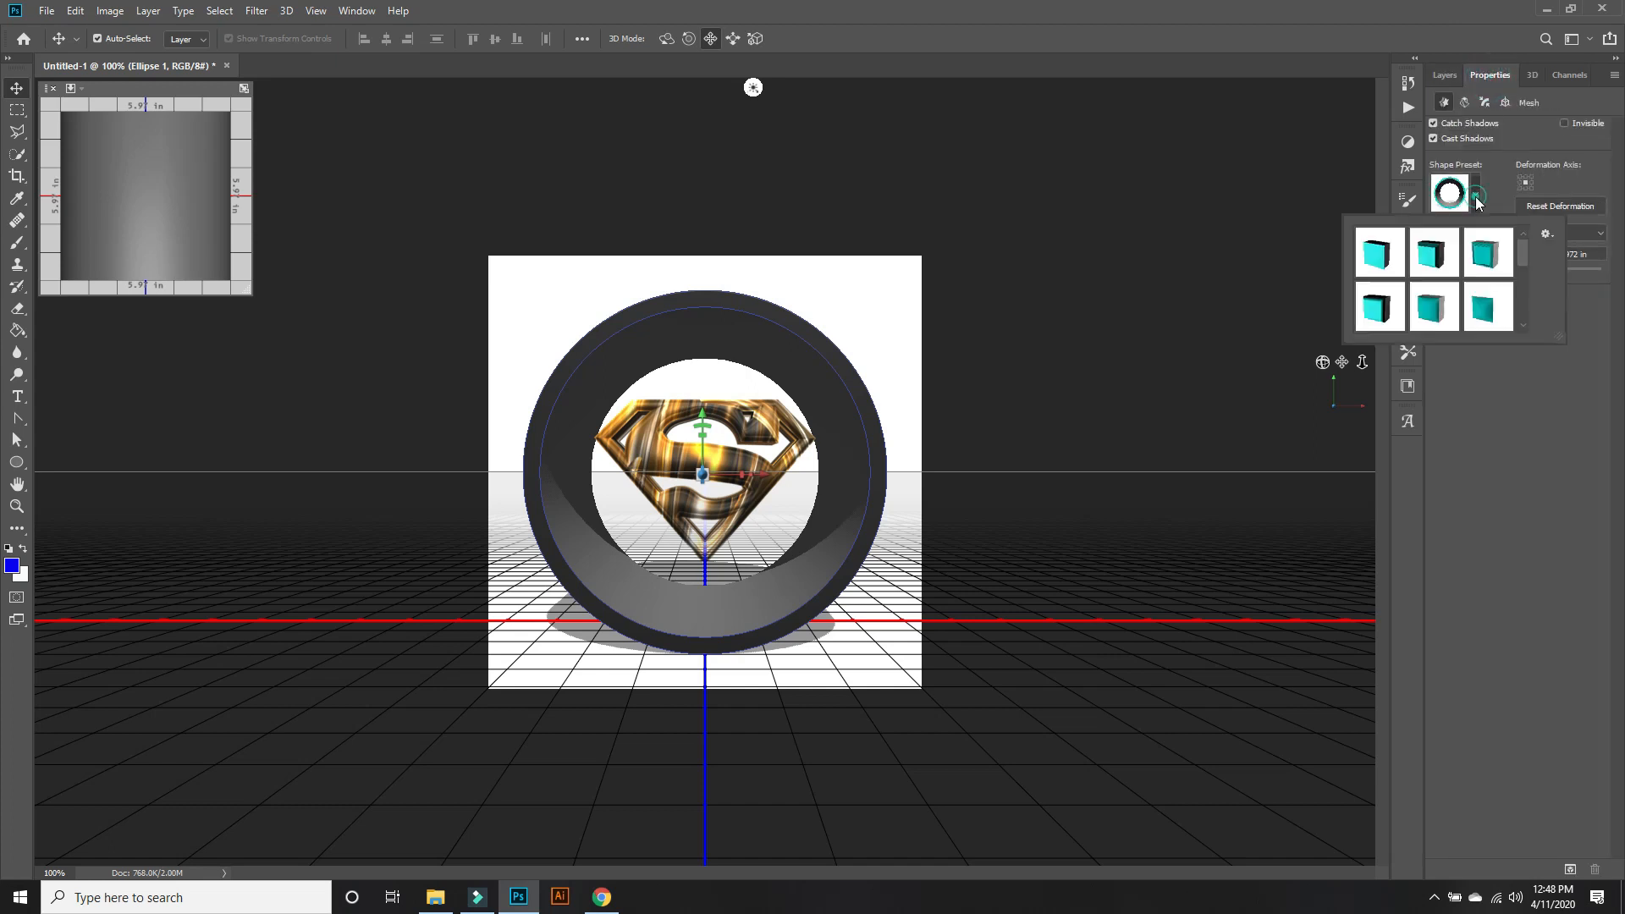
left_click(1379, 254)
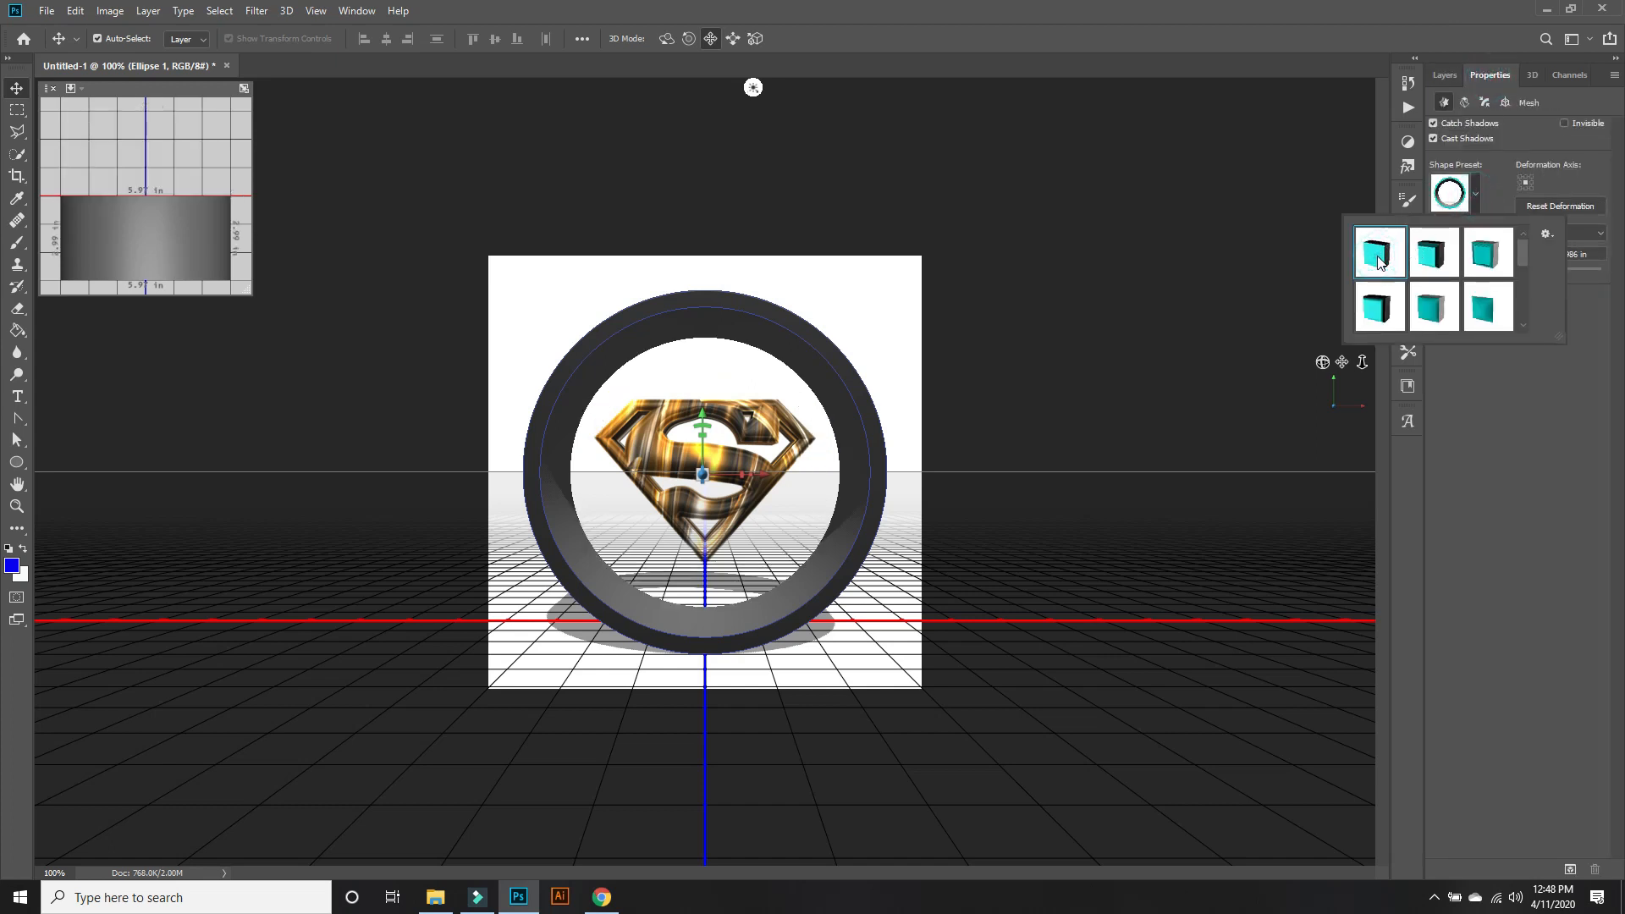
left_click(1522, 506)
left_click_drag(1533, 275, 1521, 273)
left_click(1485, 378)
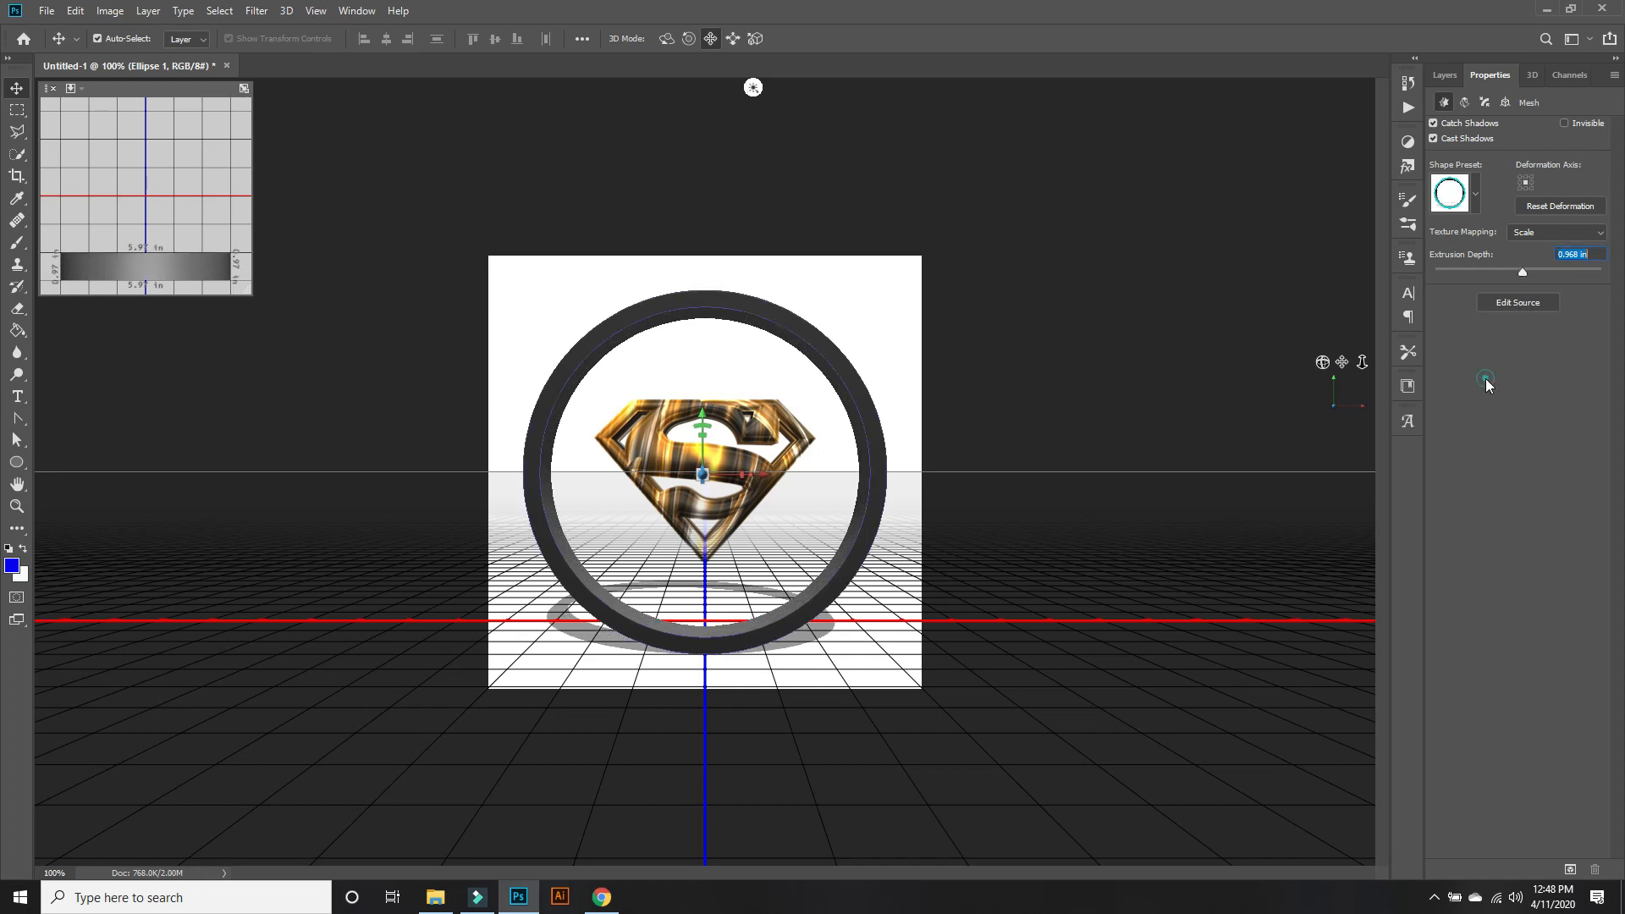
left_click(1433, 139)
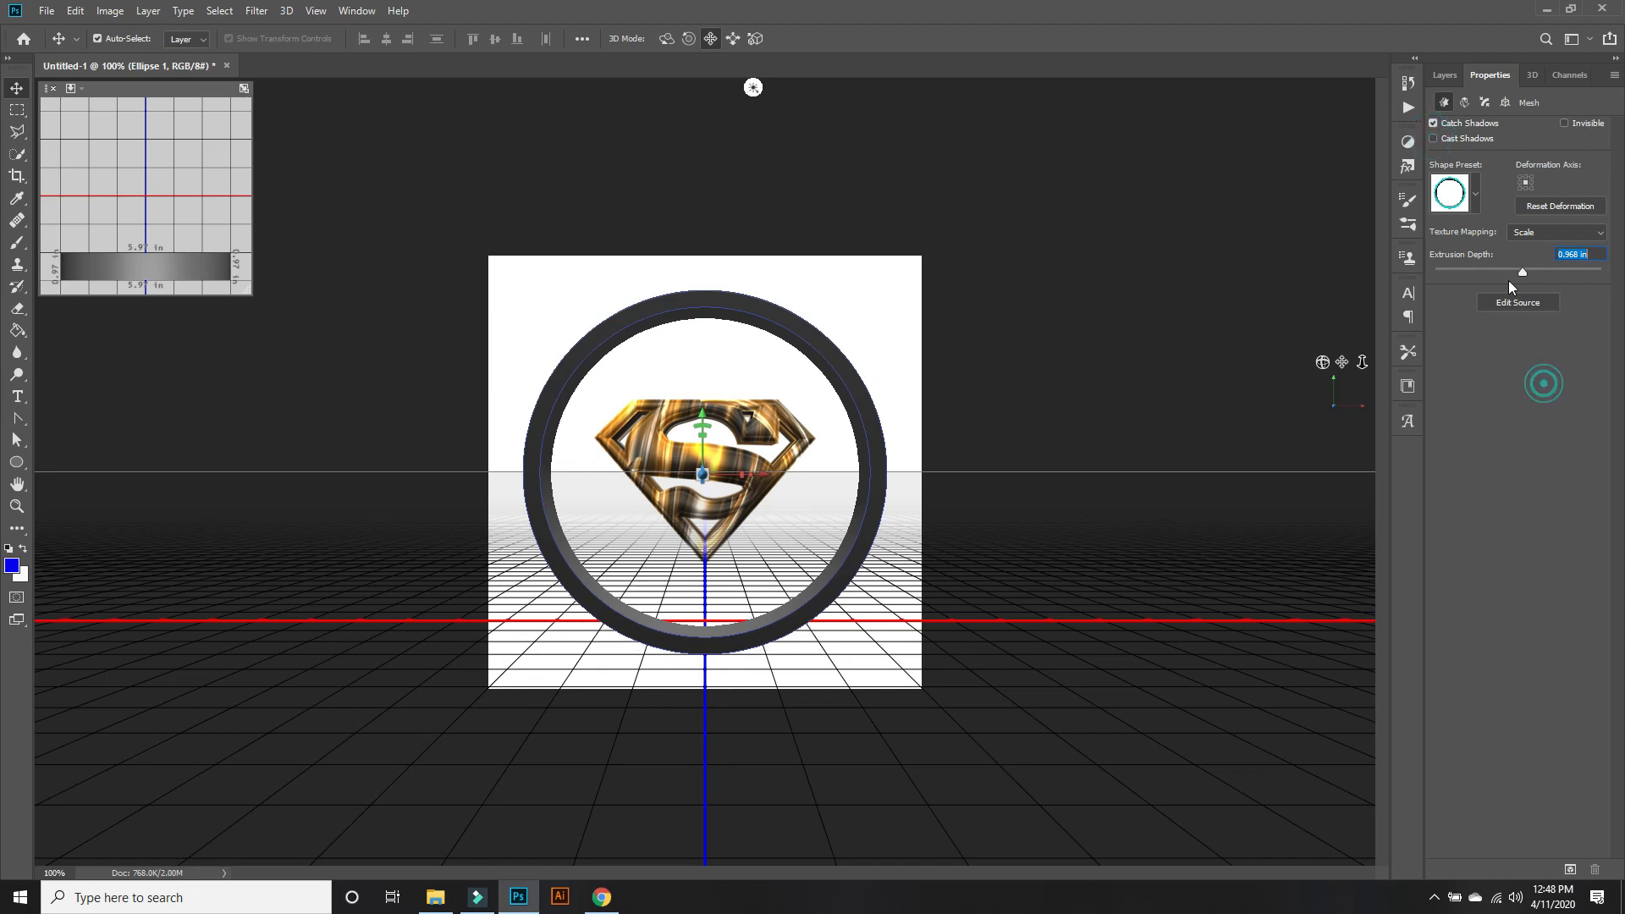
Replace the diffuse texture of all five Ellipse 1 materials with the black-and-gold background image.
left_click(1530, 76)
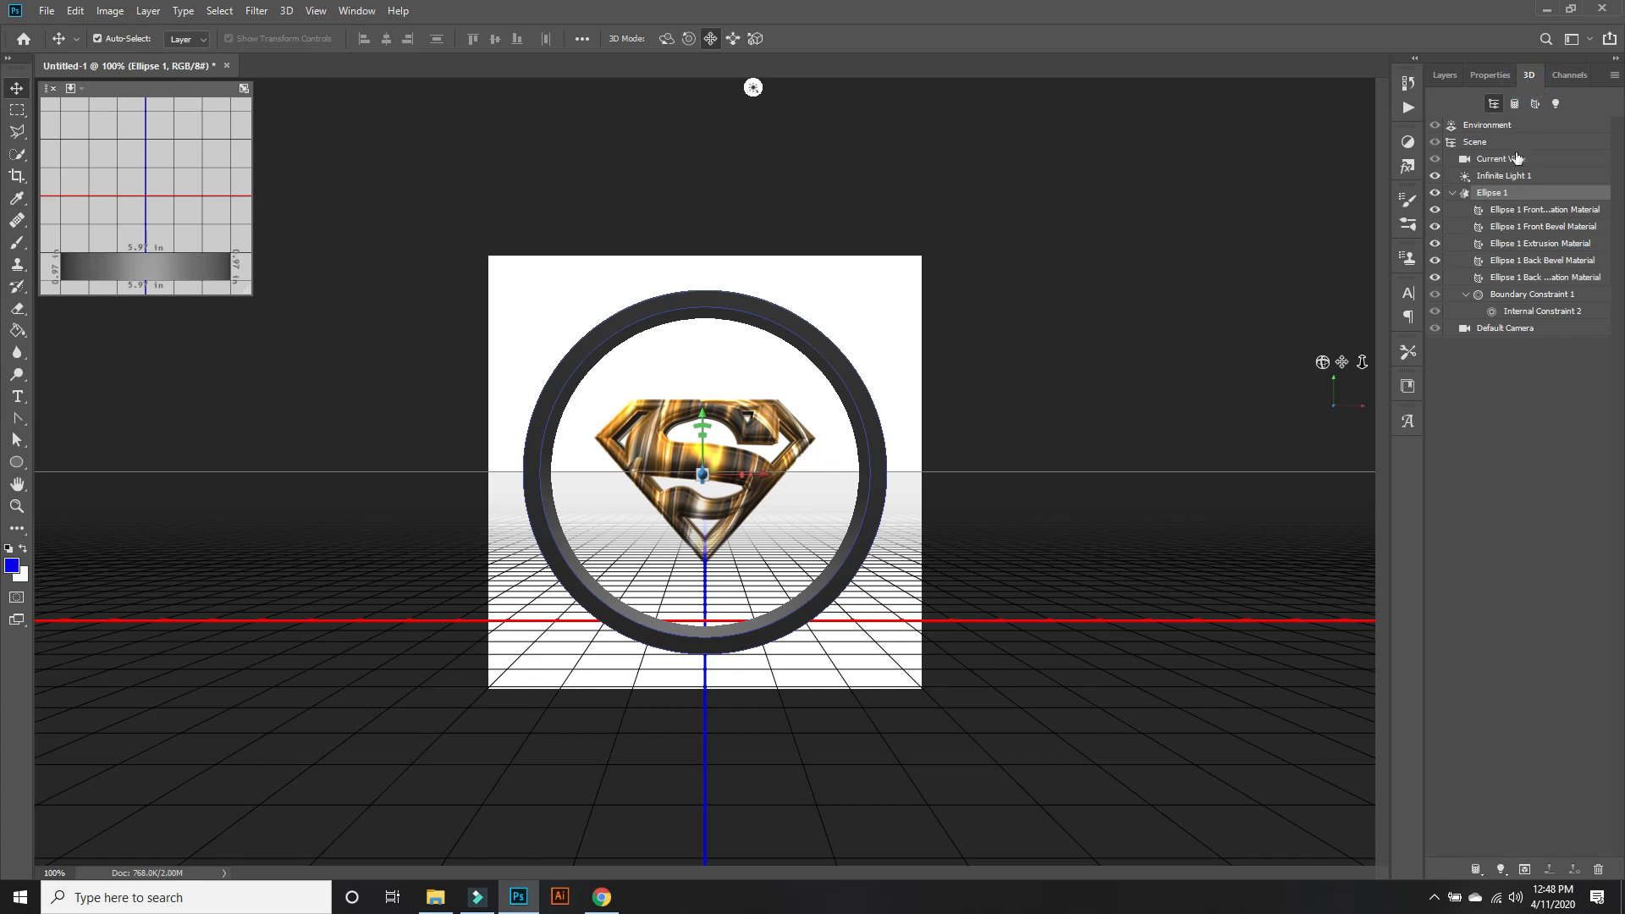
left_click(1520, 211)
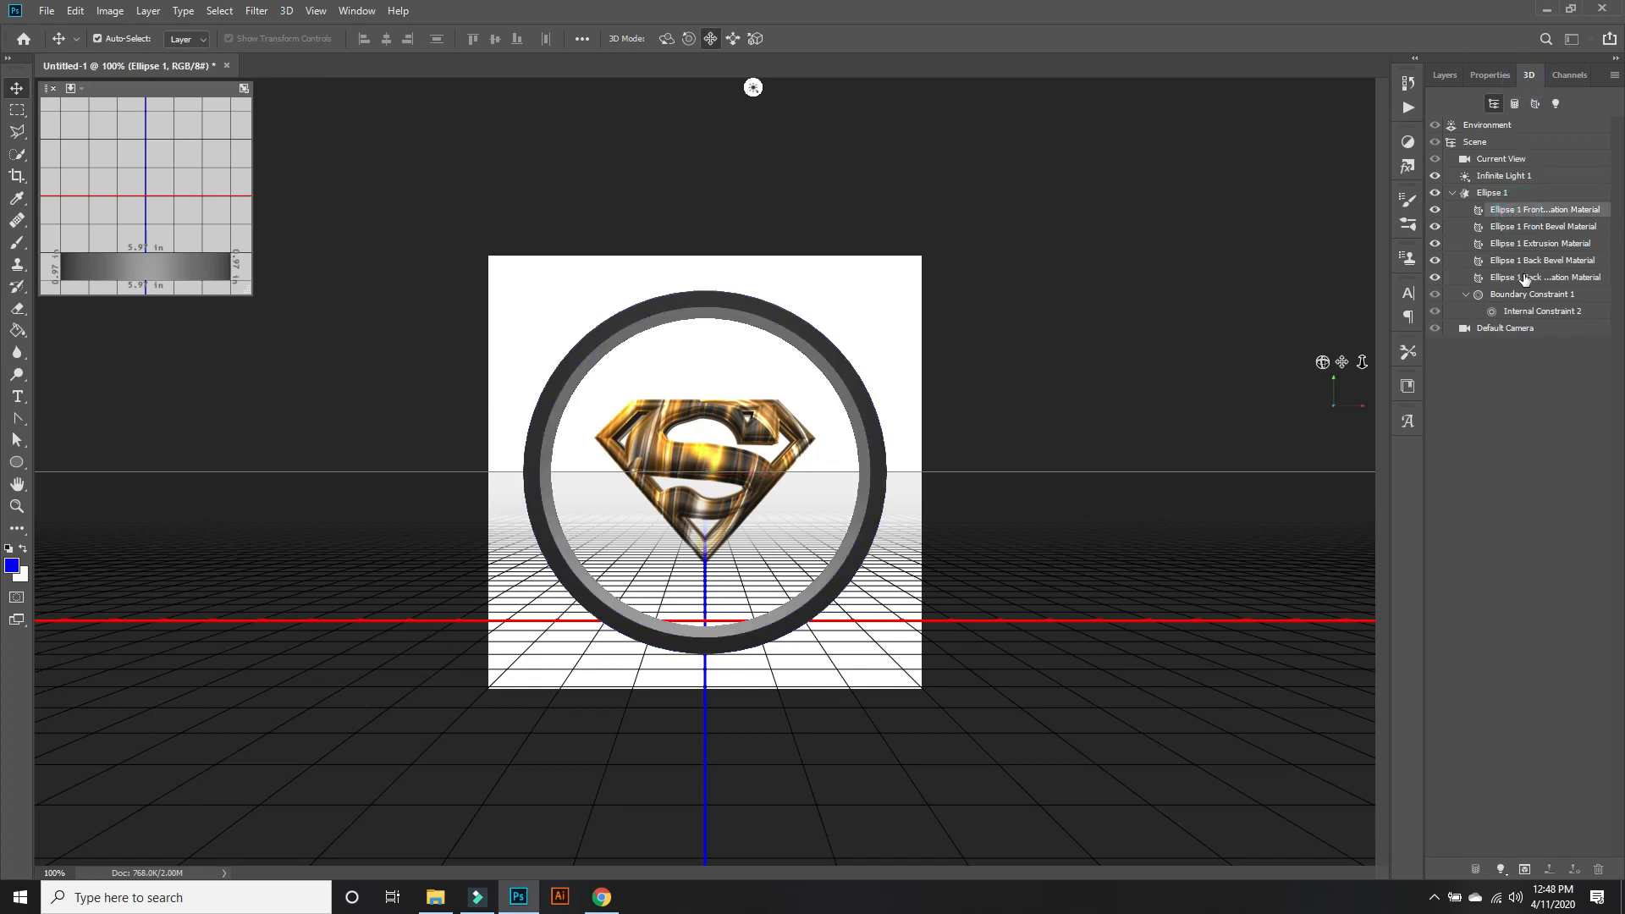
left_click(1523, 280, "shift")
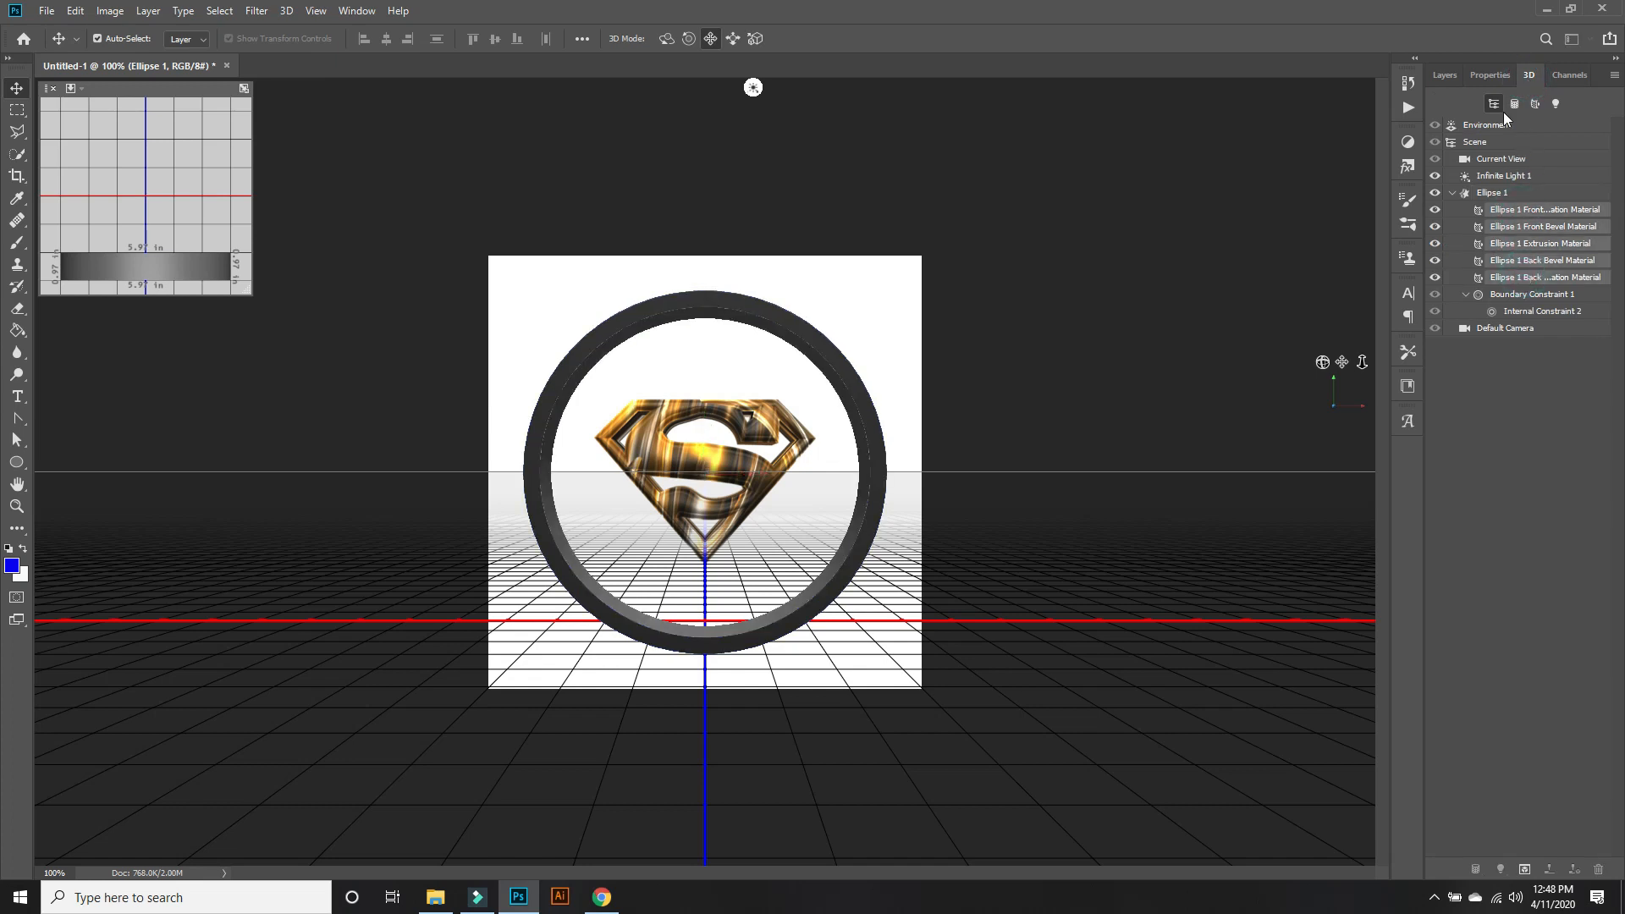
left_click(1498, 77)
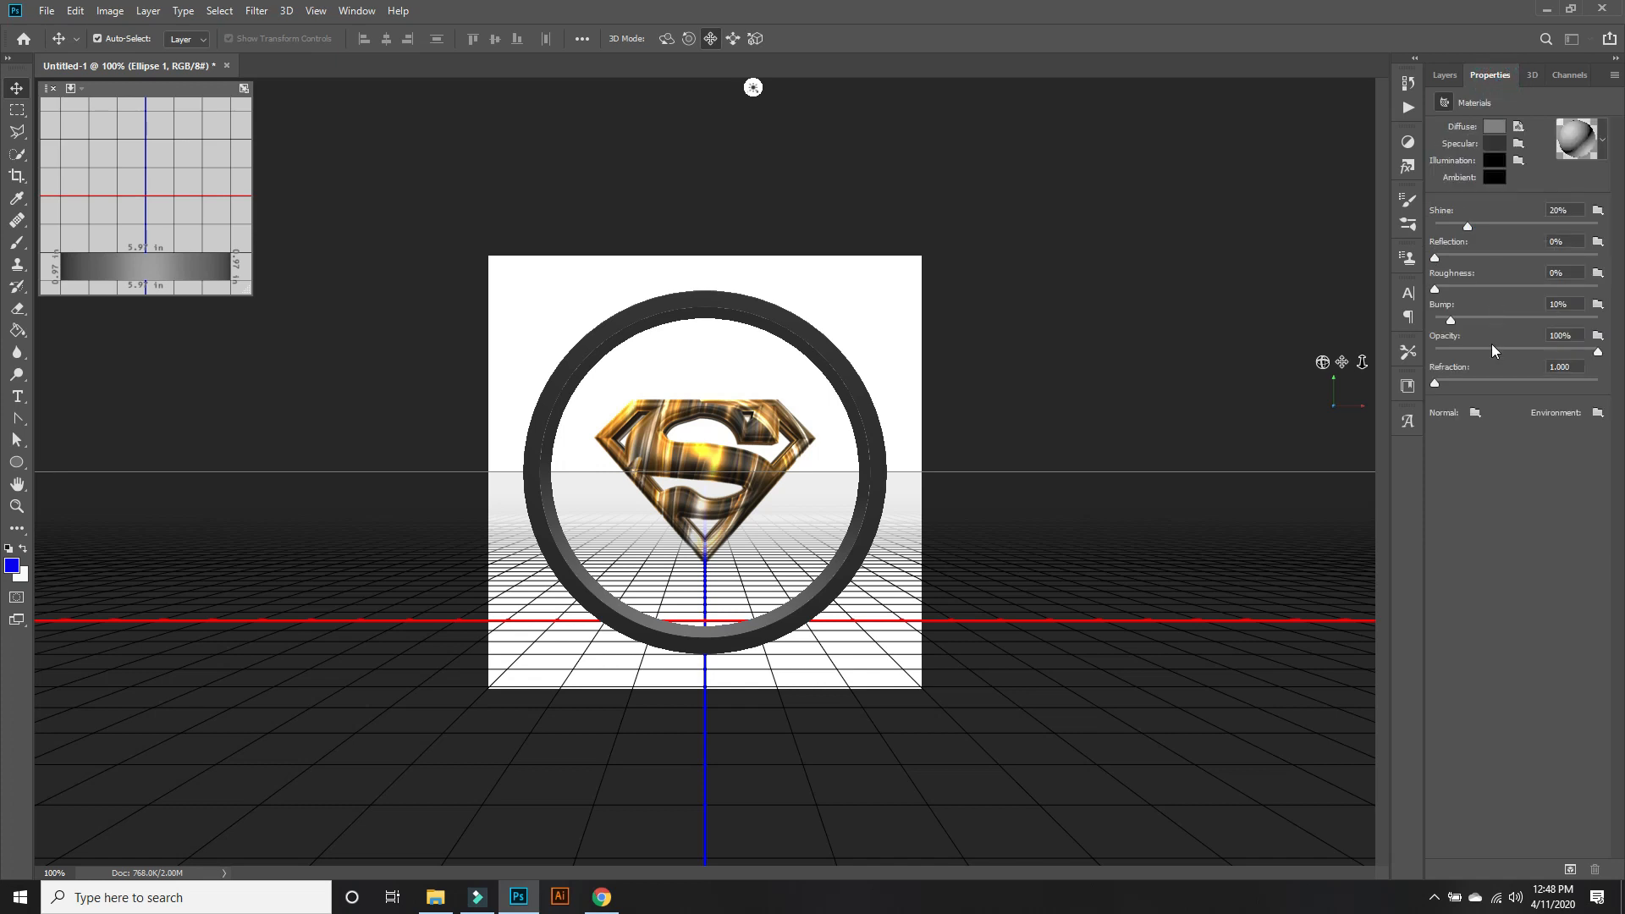
left_click(1518, 127)
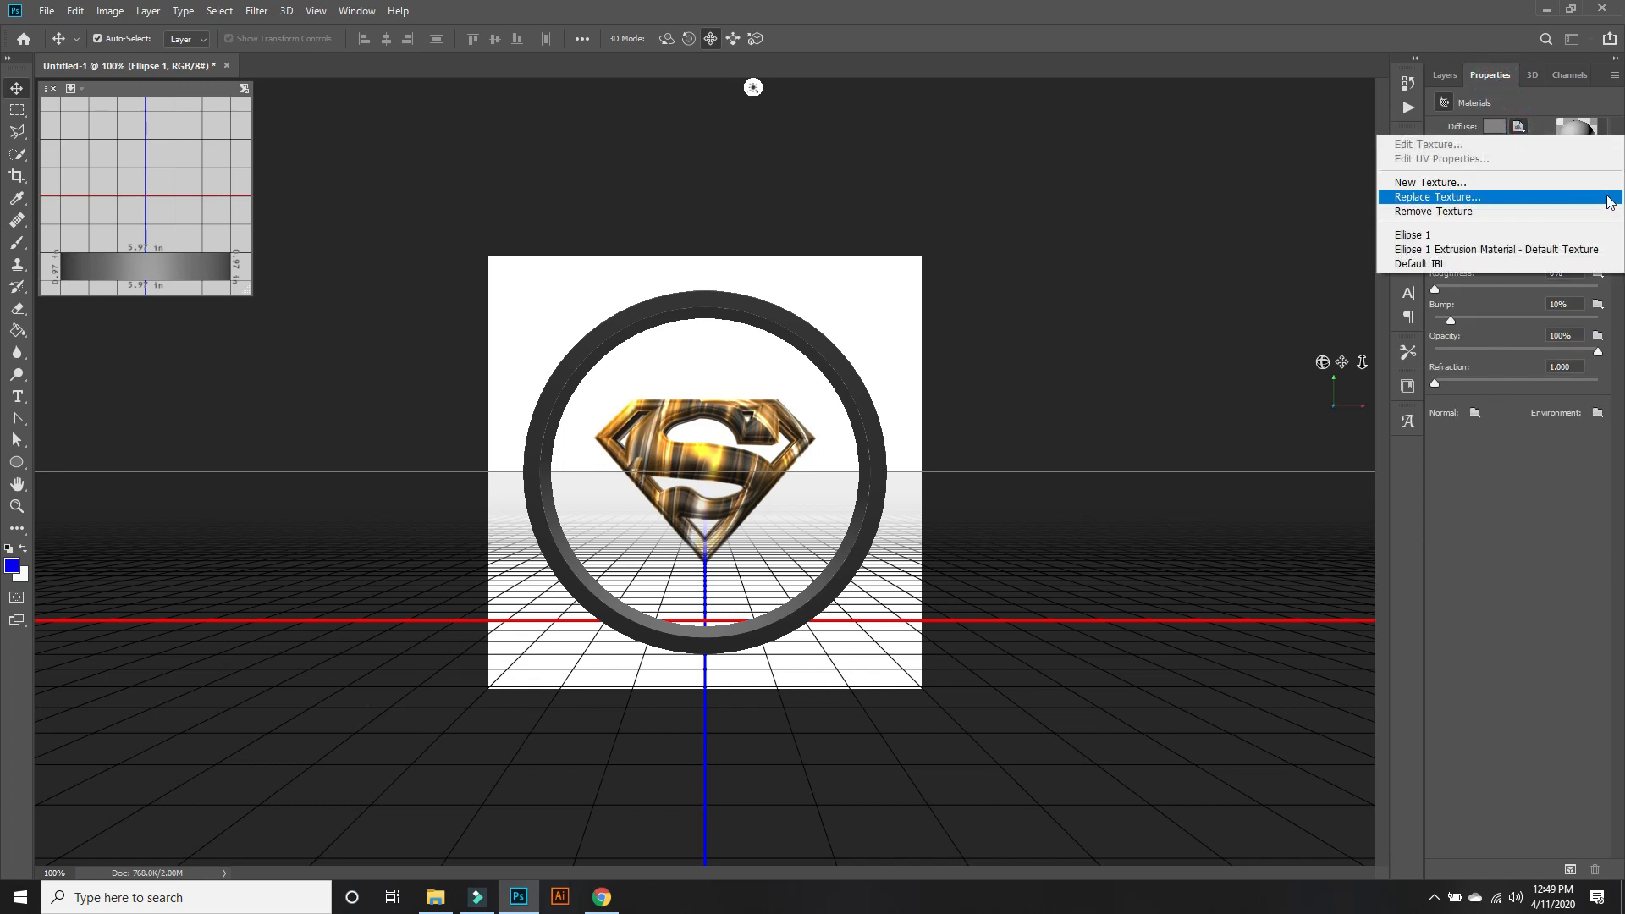
left_click(1595, 201)
left_click(307, 172)
left_click(669, 428)
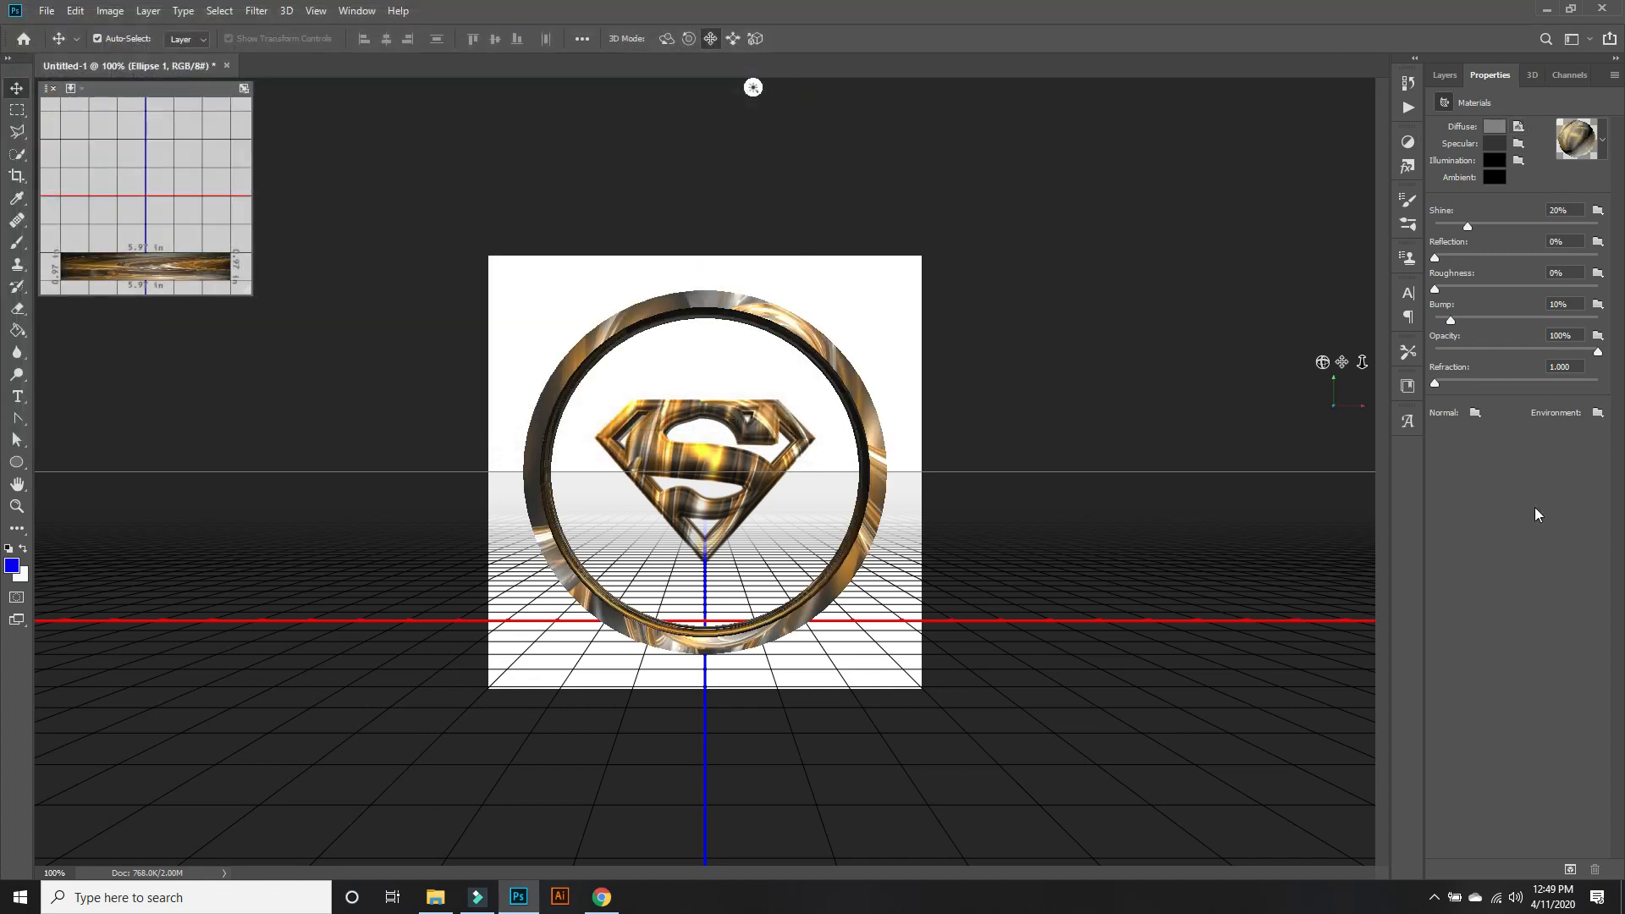
left_click_drag(1435, 259, 1437, 258)
Try the jagged, double-notched bevel contour on the front cap of the Ellipse 1 mesh.
left_click(1531, 74)
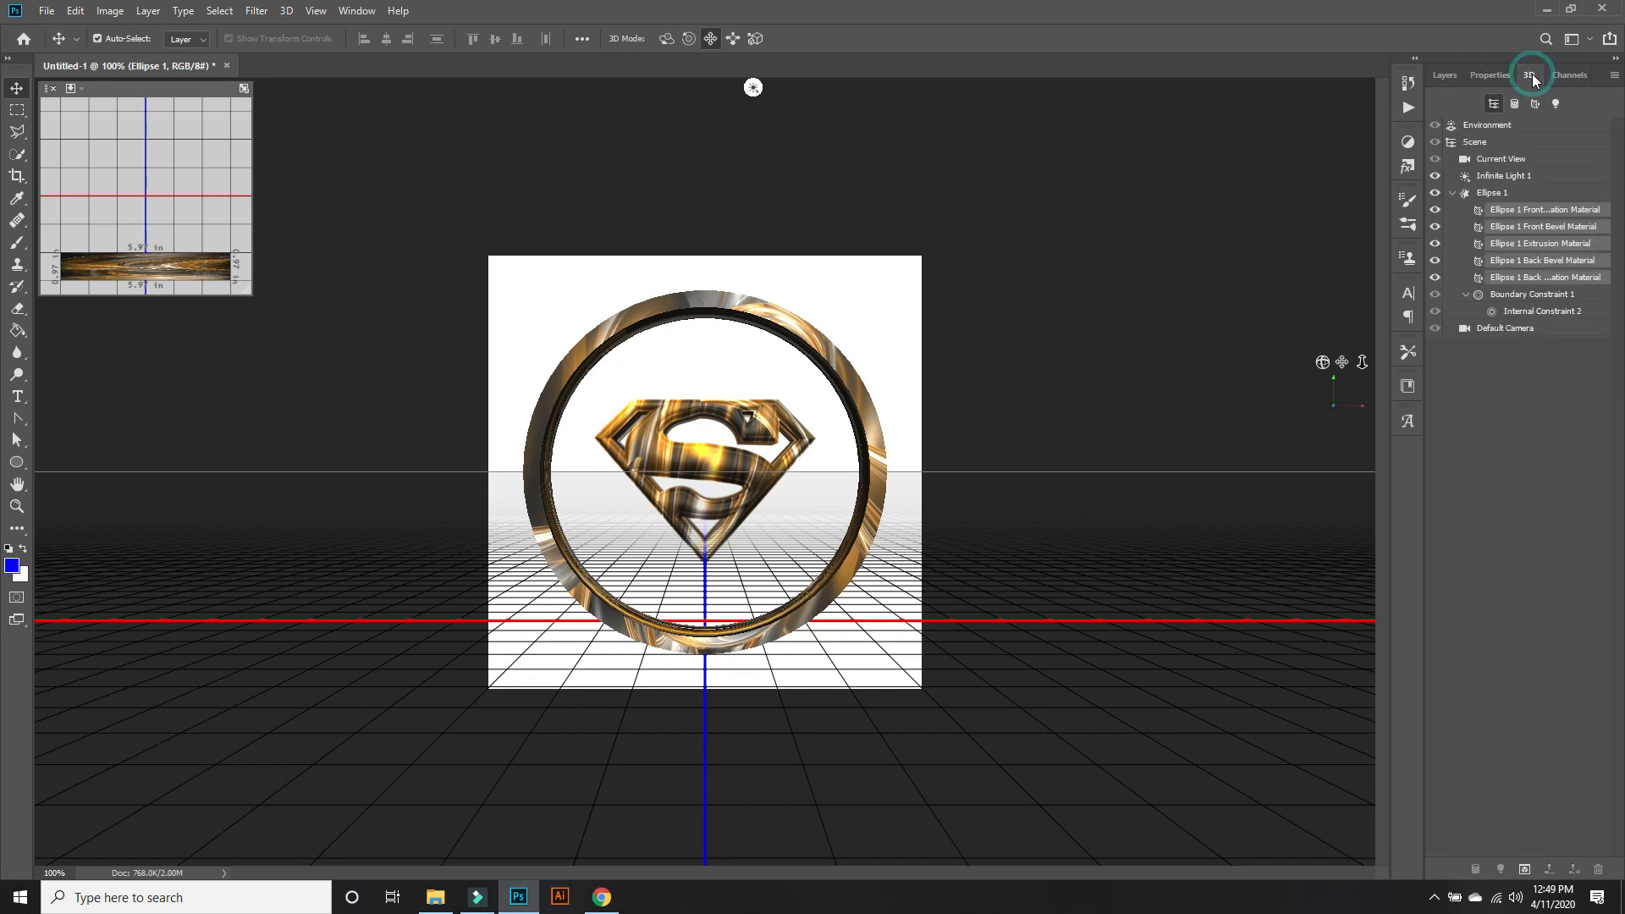
left_click(1549, 197)
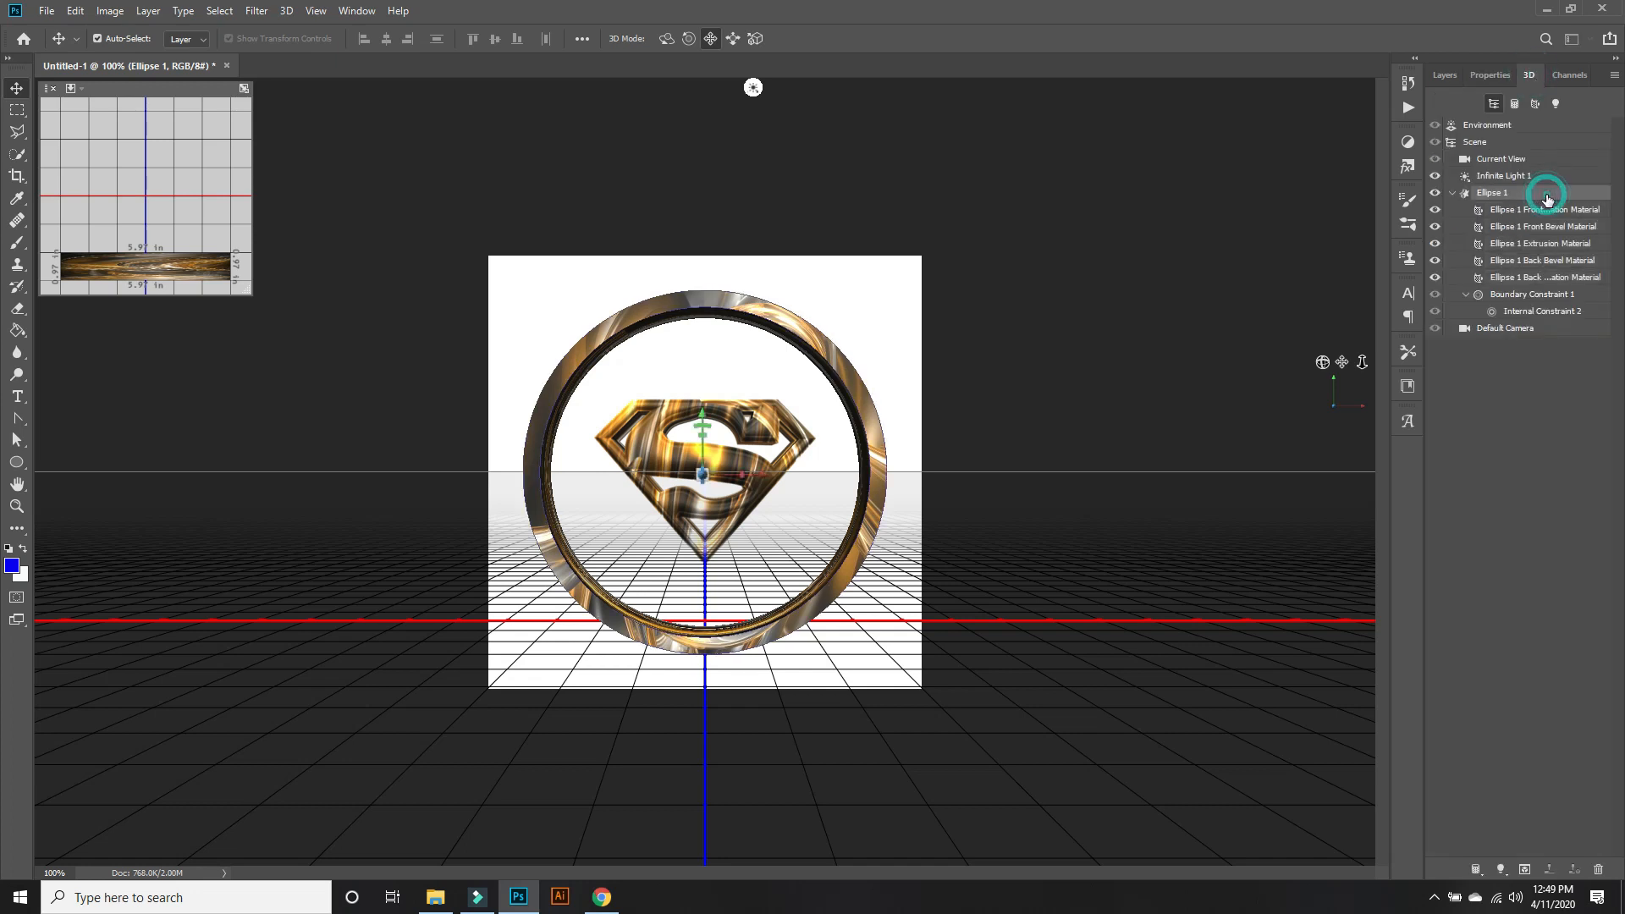
left_click(1495, 73)
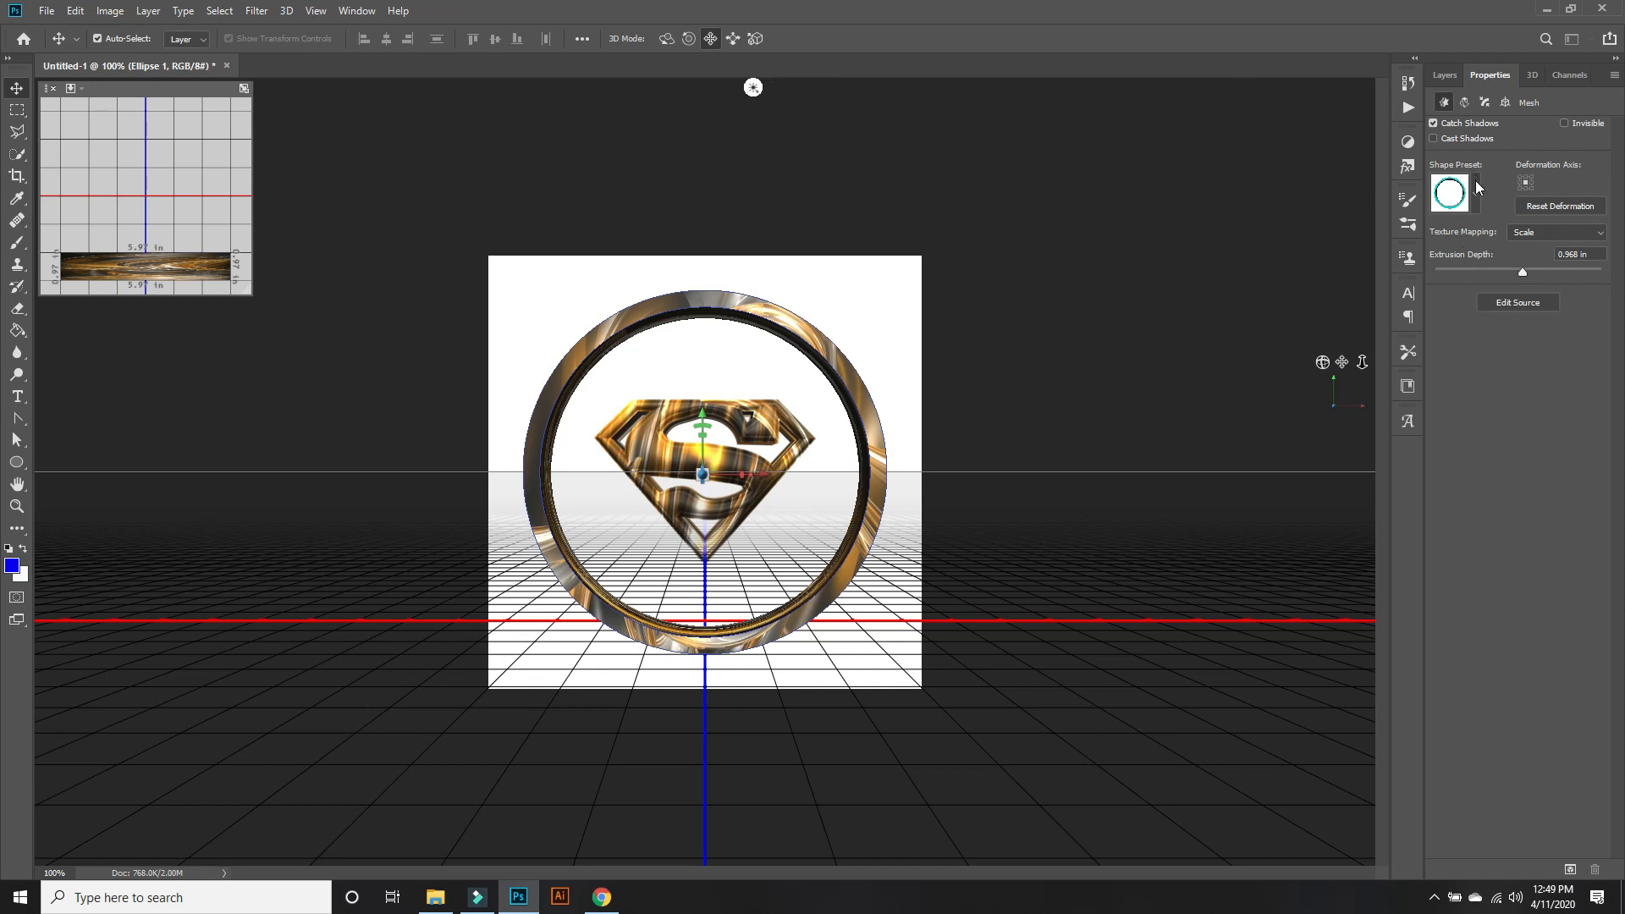
left_click(1484, 103)
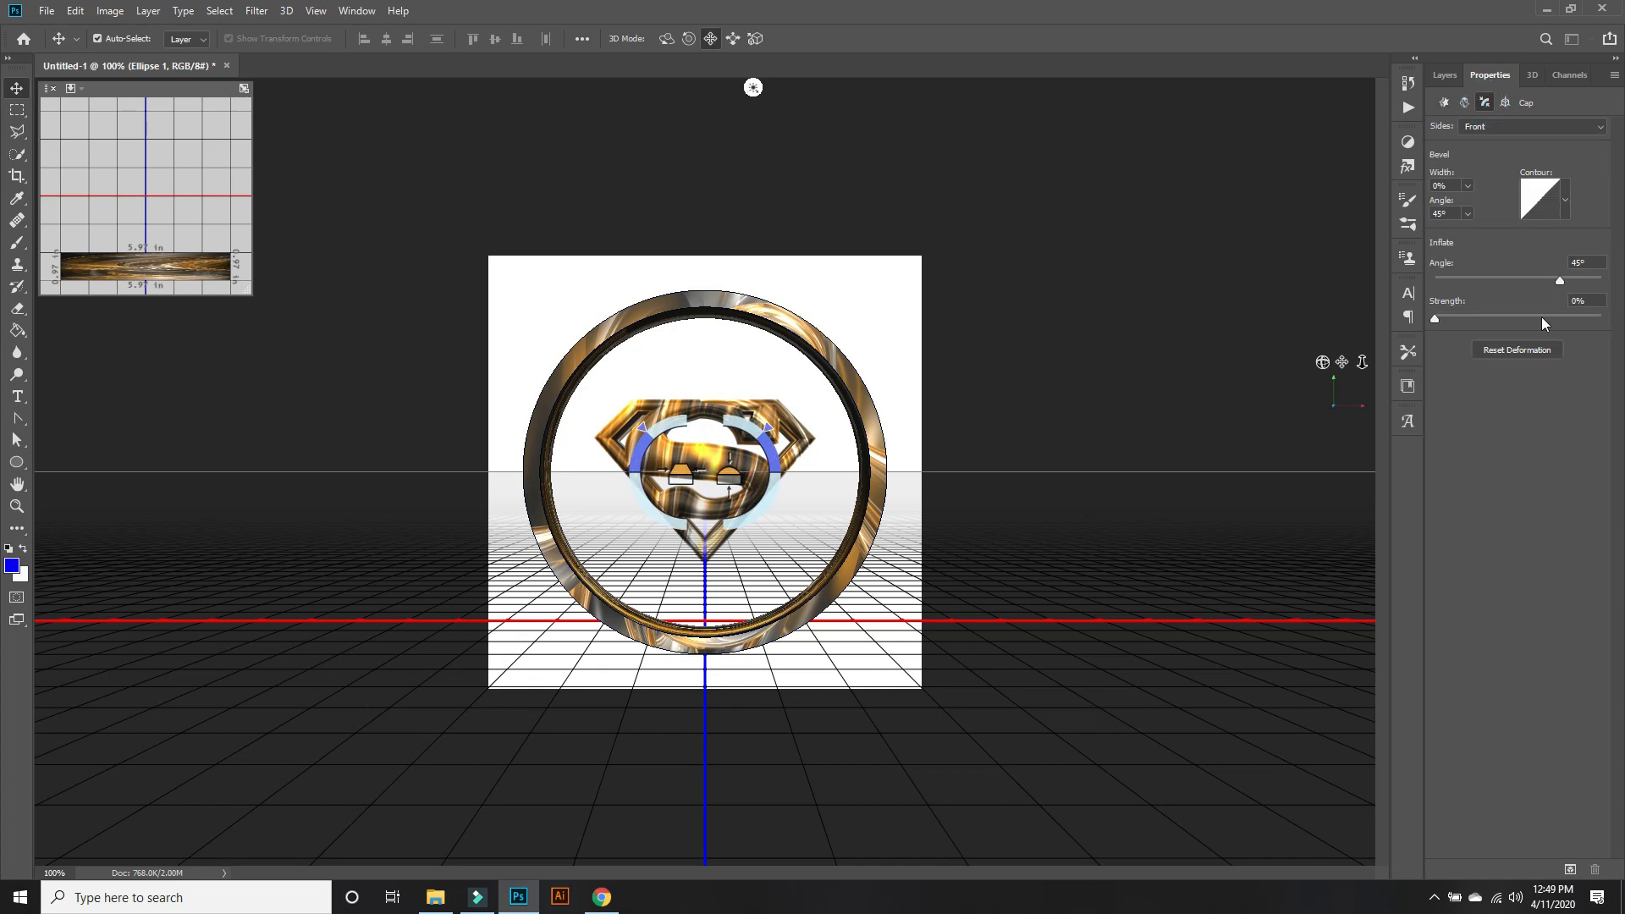
left_click(1566, 208)
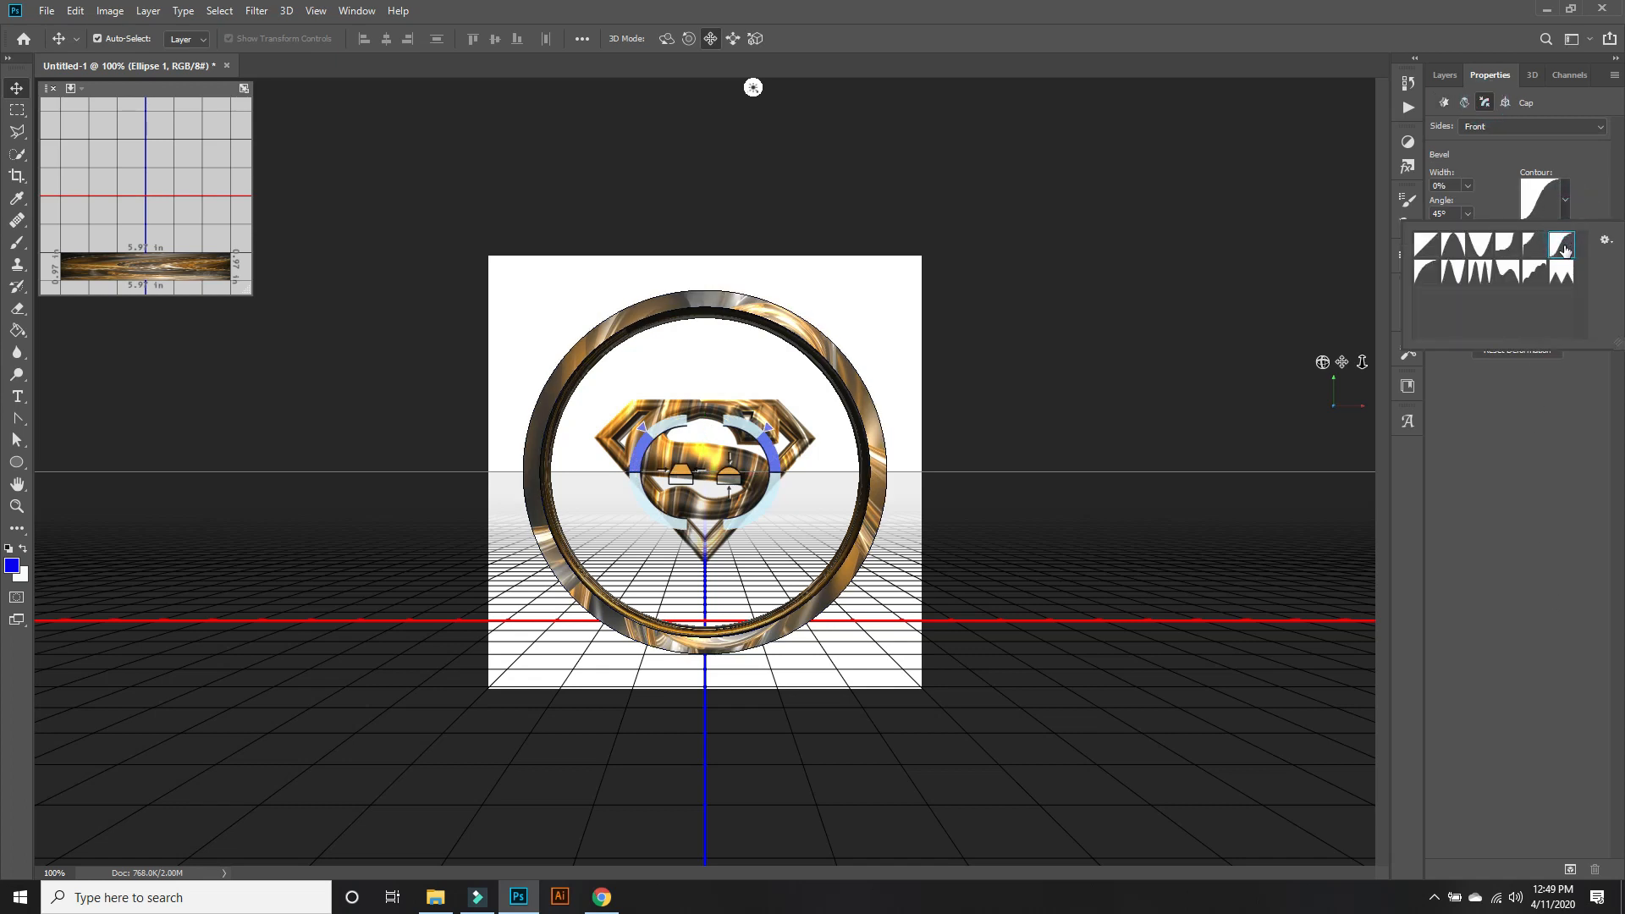
left_click(1563, 268)
left_click(1518, 72)
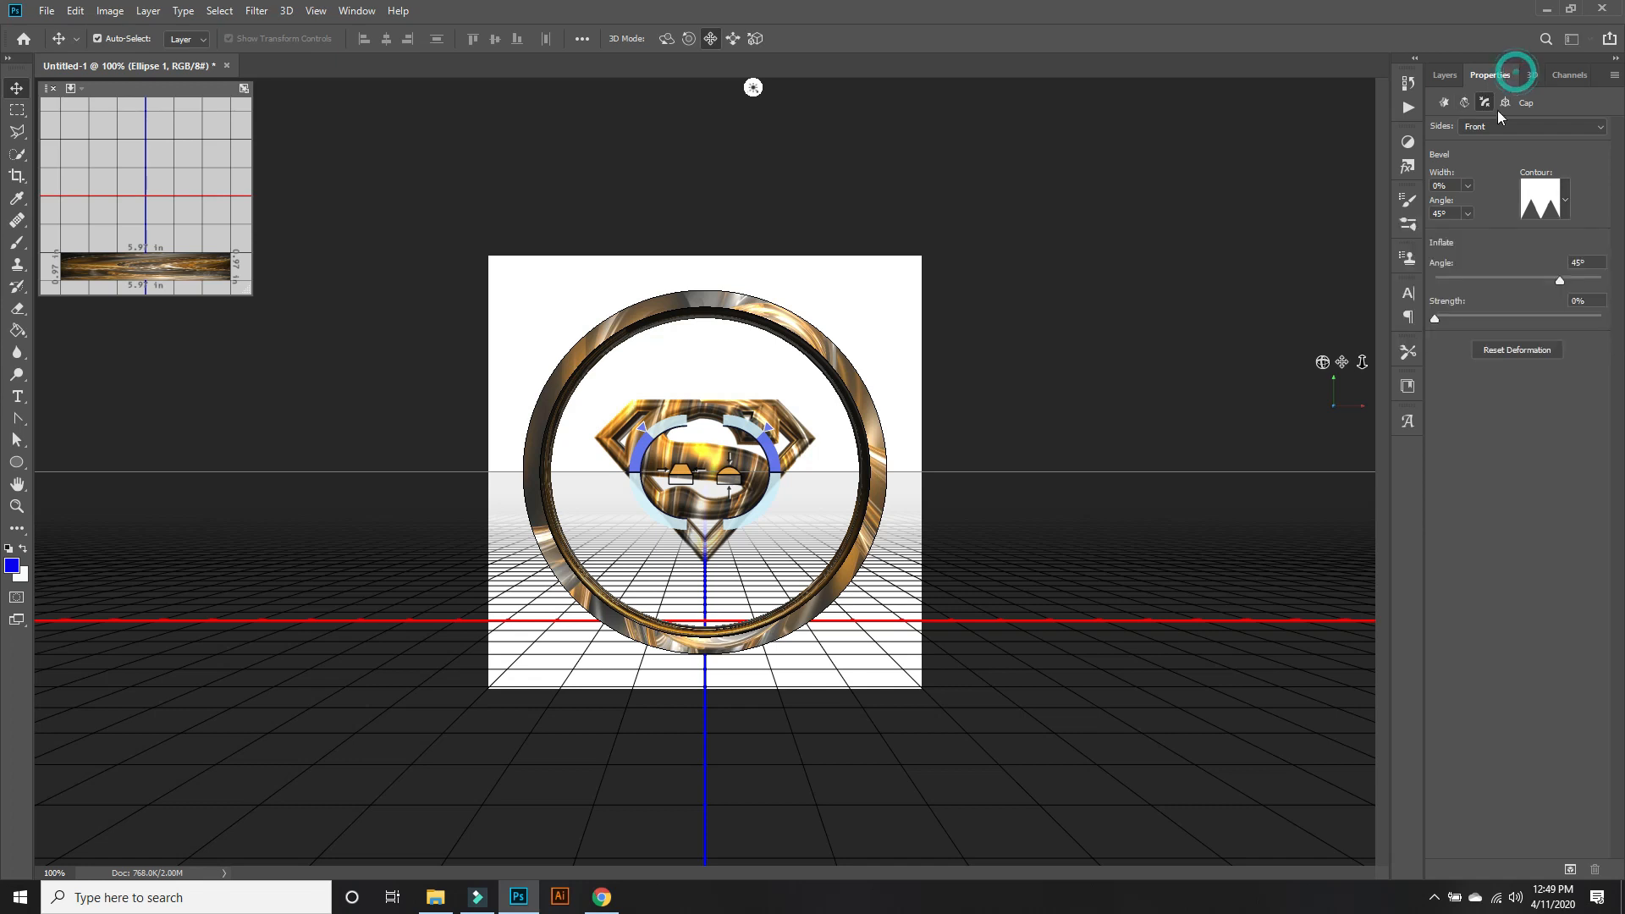
Reapply the first shape preset to the ring mesh and set its extrusion depth to 1.674 in.
left_click(1444, 103)
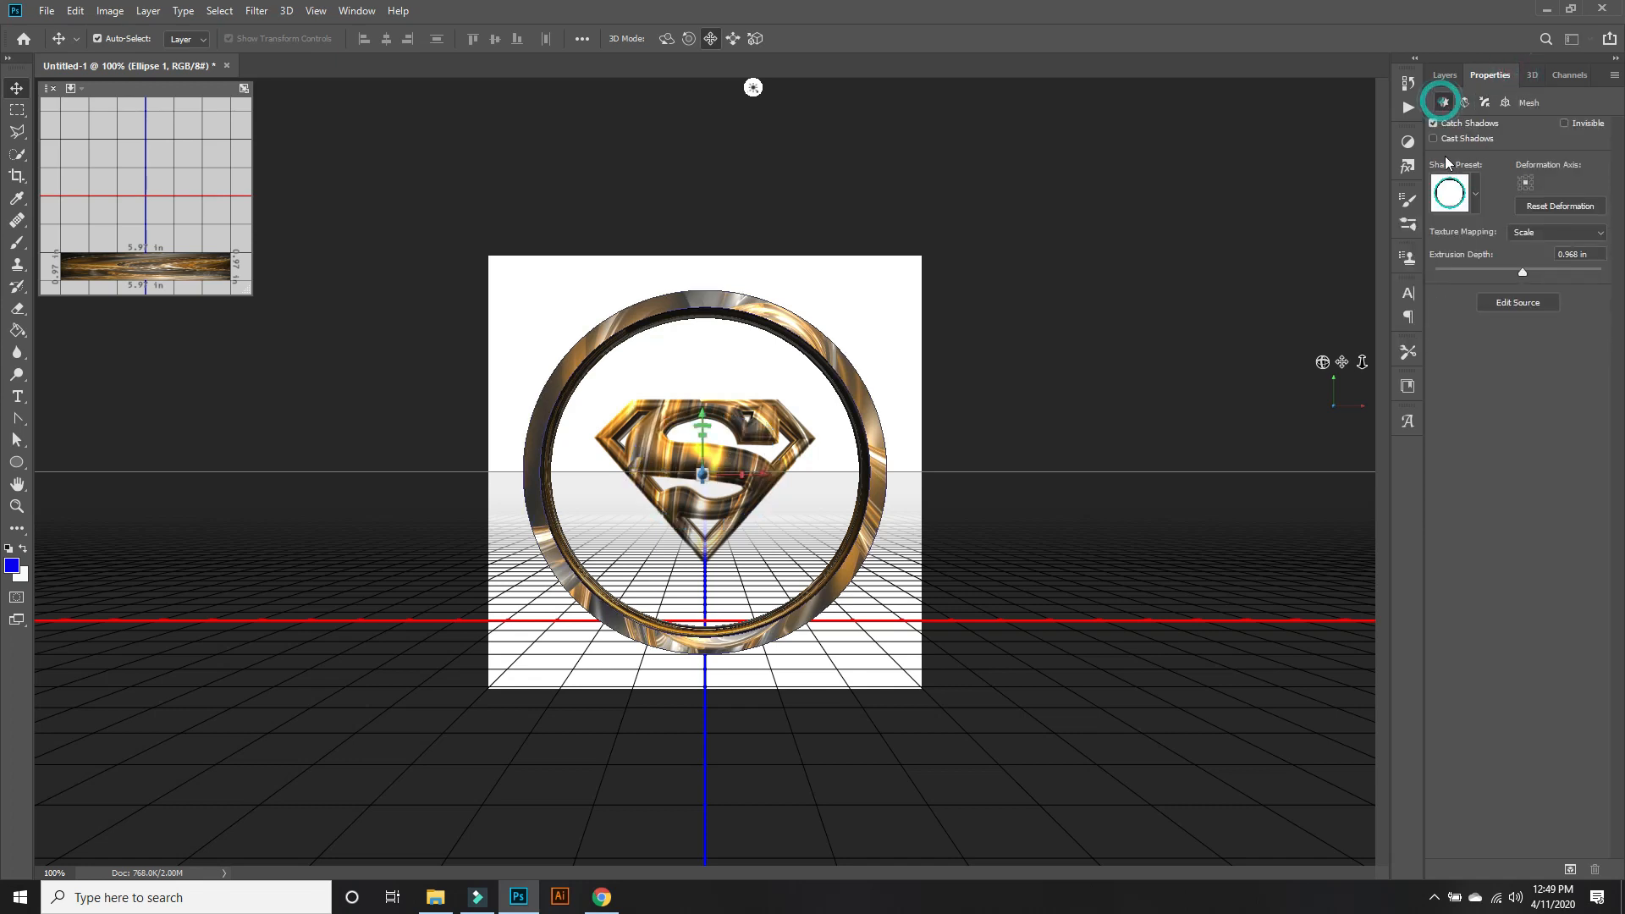
left_click(1476, 194)
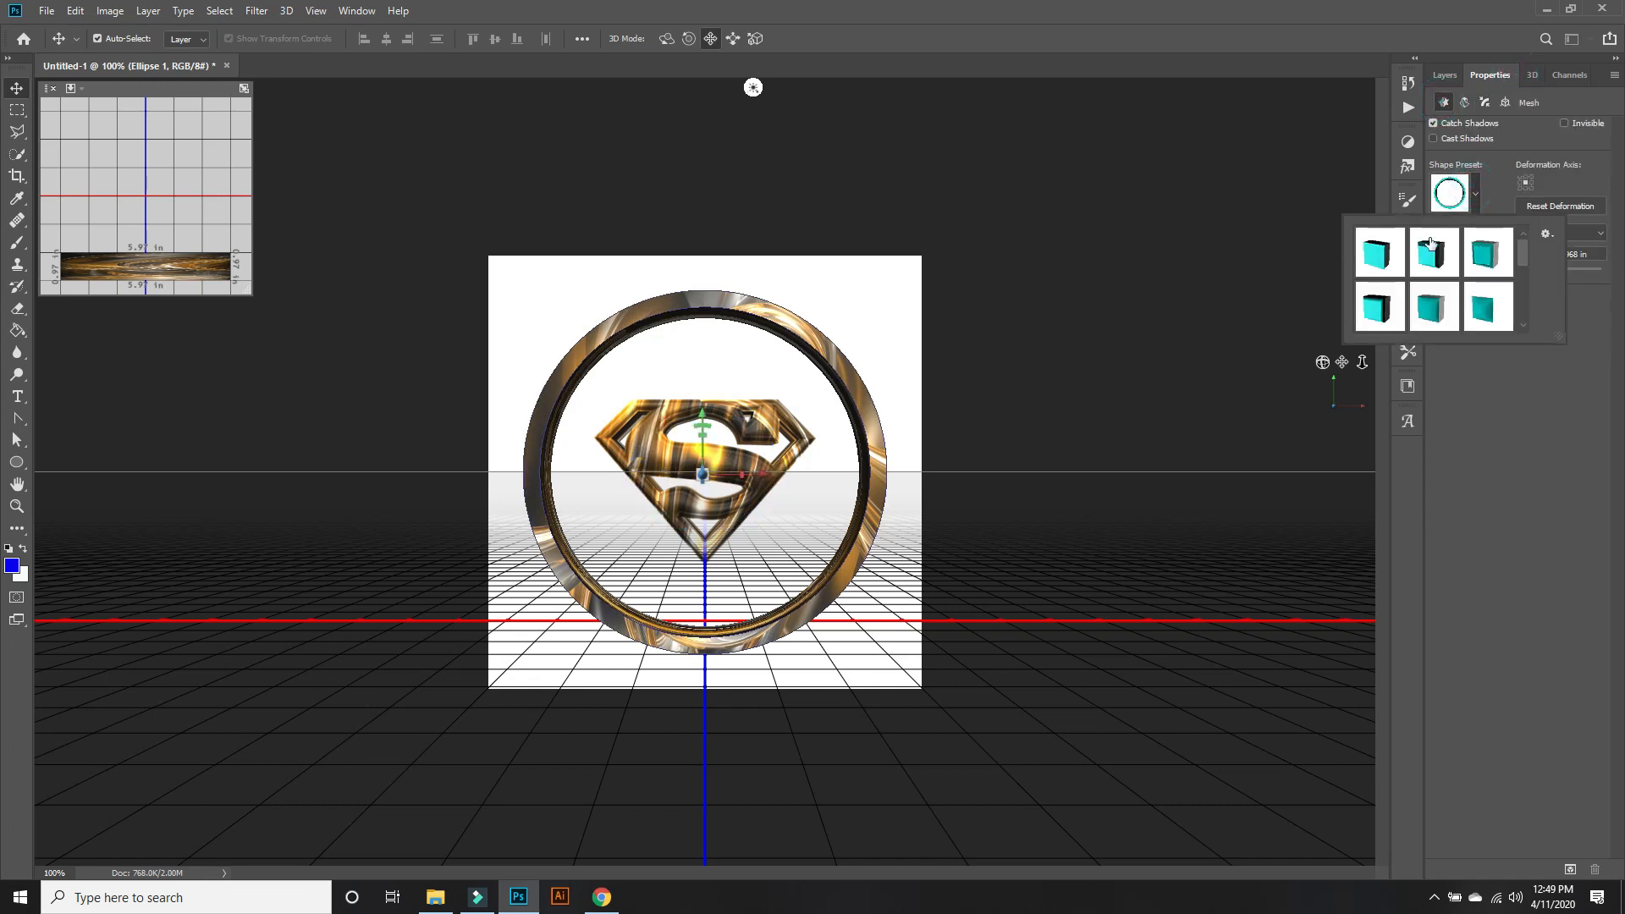
left_click(1378, 253)
left_click(1501, 442)
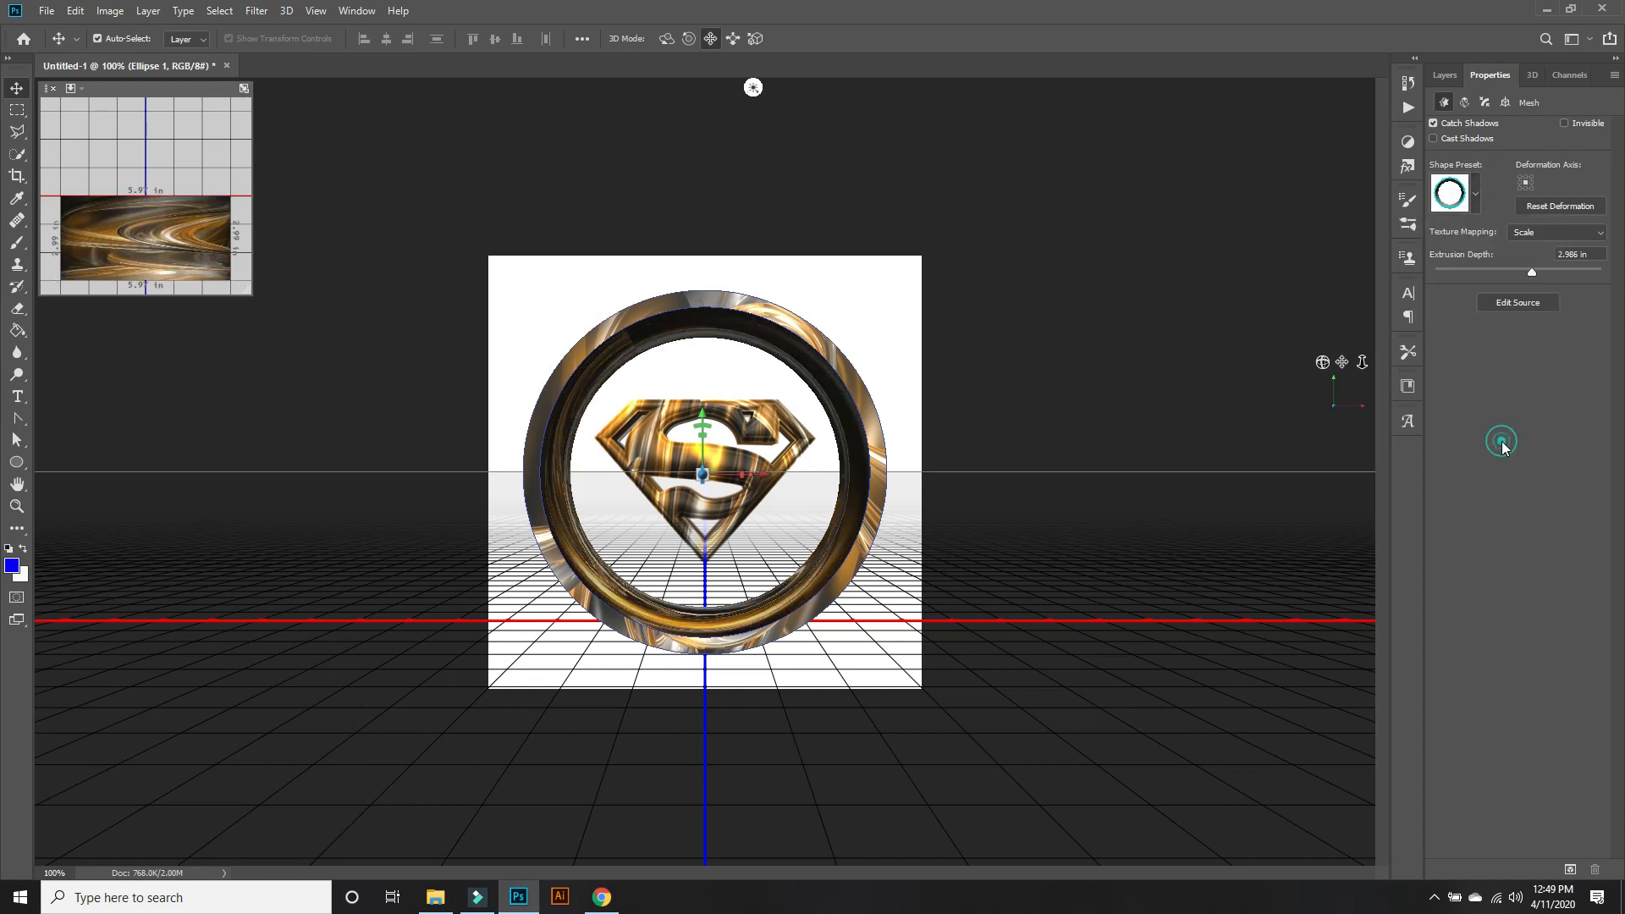
left_click_drag(1527, 273, 1526, 275)
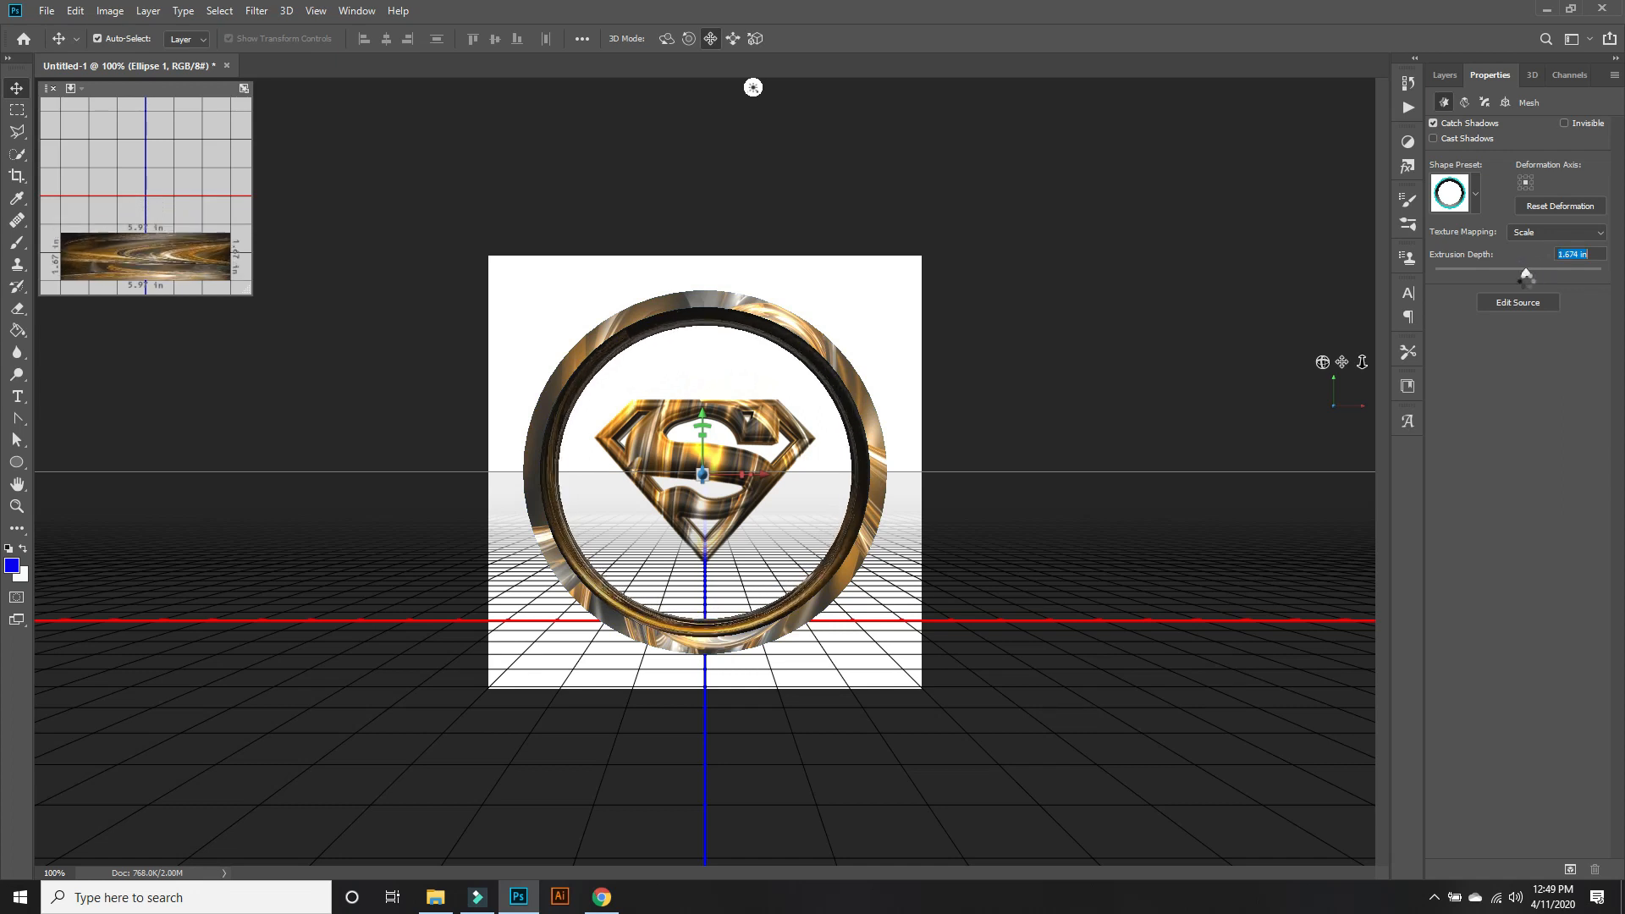
Compare bevel contours for the ring mesh's front cap and apply the S-curve one.
left_click(1490, 104)
left_click(1562, 205)
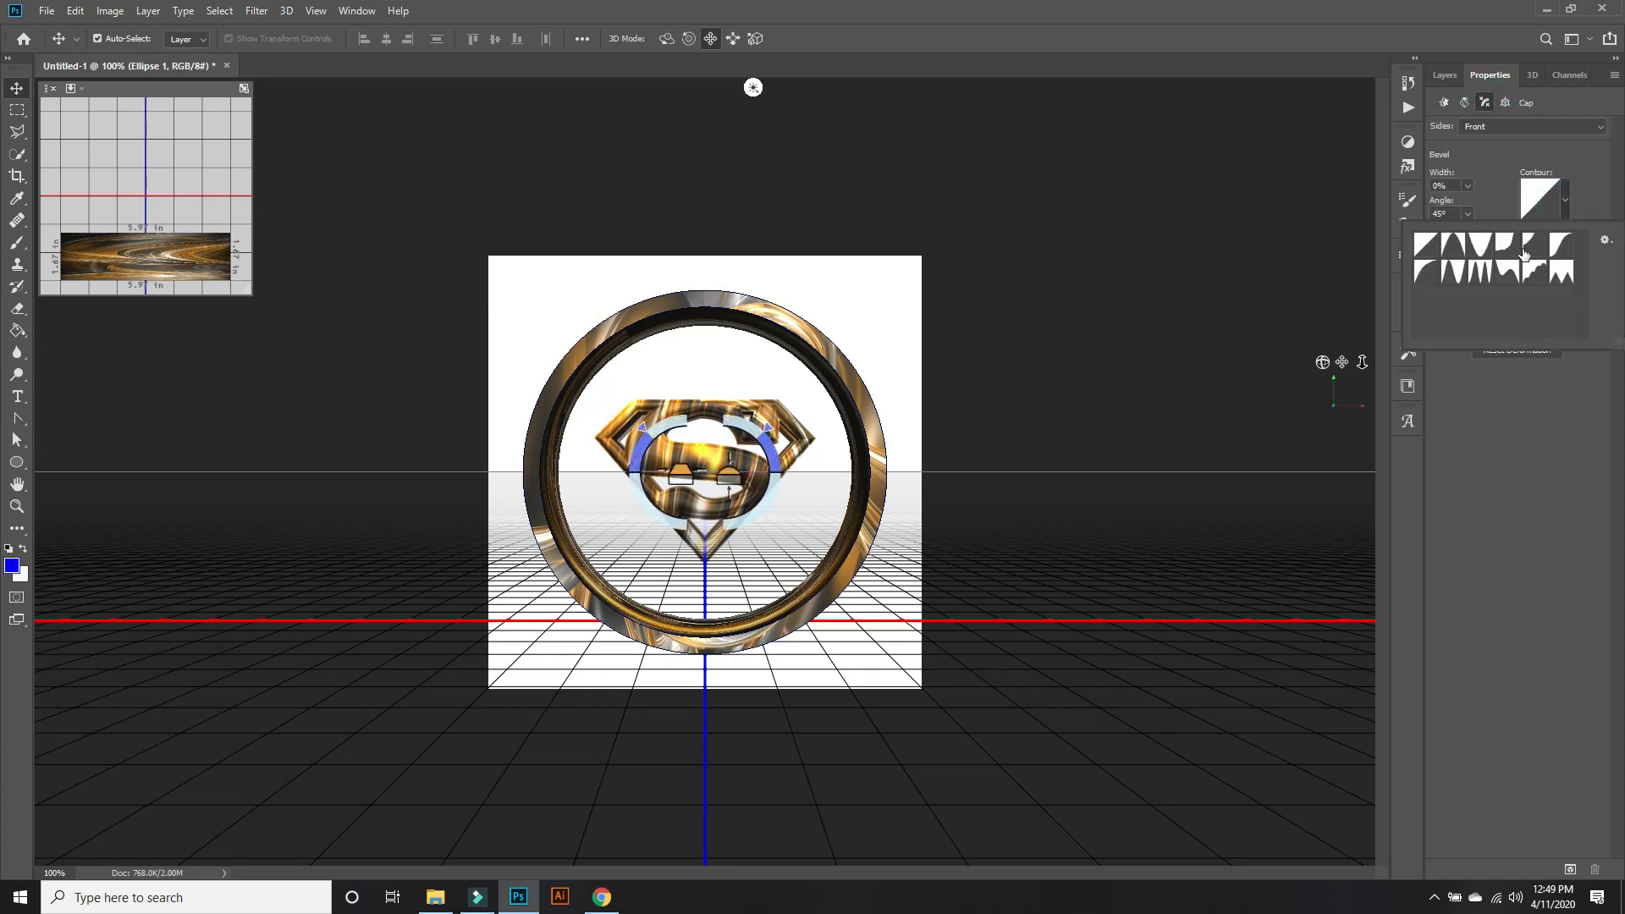
left_click(1560, 247)
left_click(1537, 275)
left_click(1507, 272)
double_click(1559, 247)
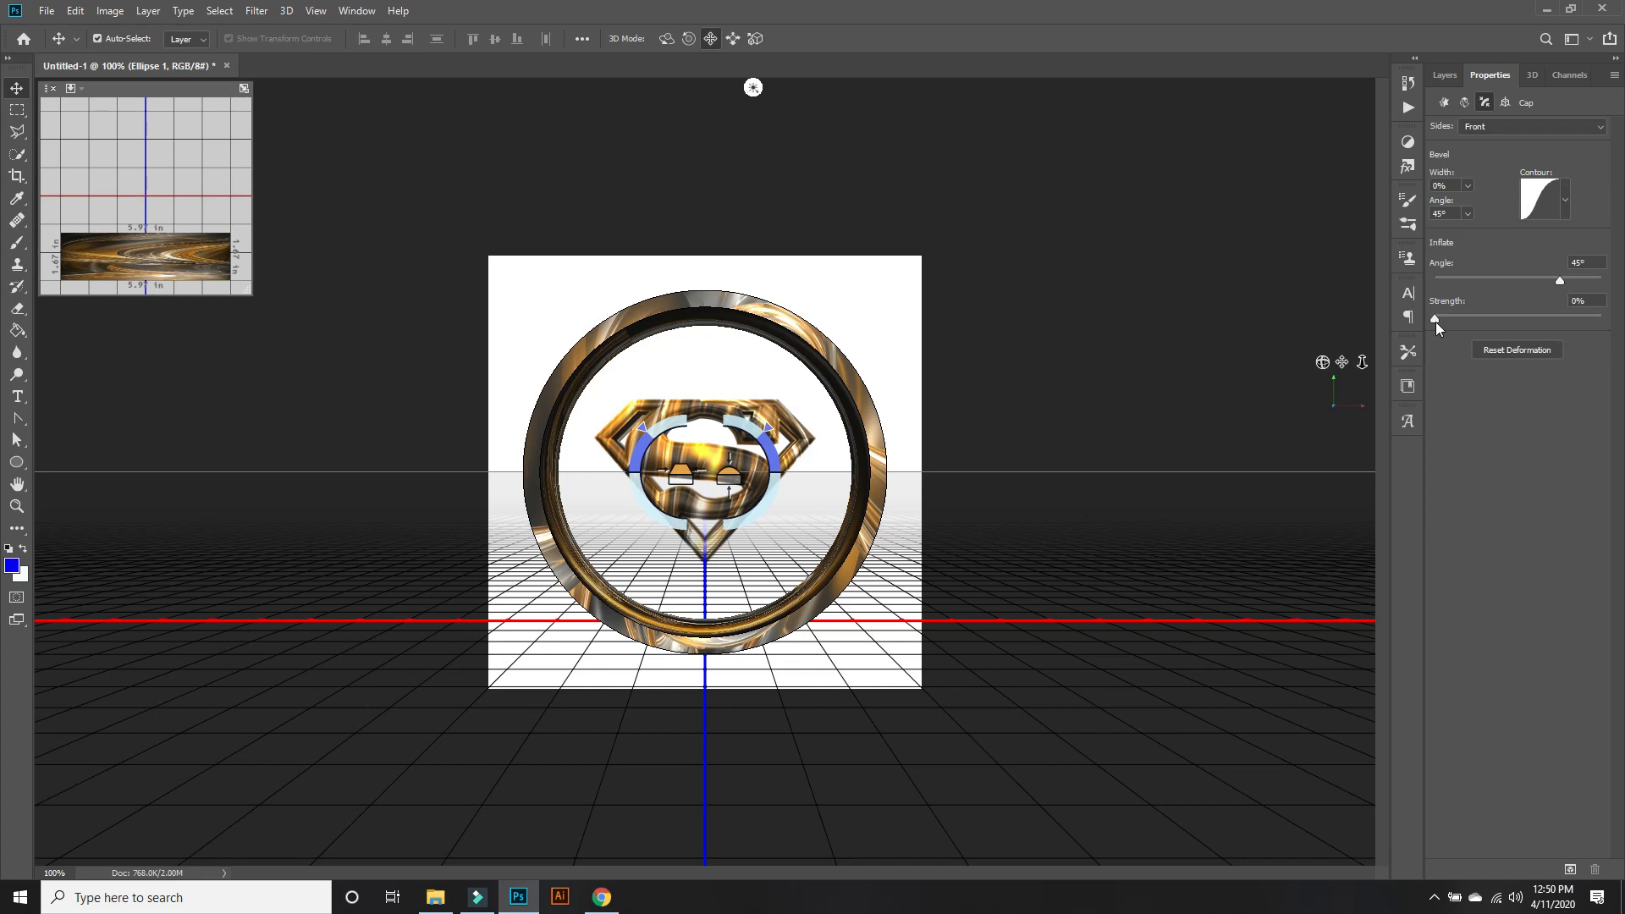
Set the inflate strength of the ring mesh's front cap to 25% and render the 3D layer.
left_click_drag(1435, 320, 1619, 340)
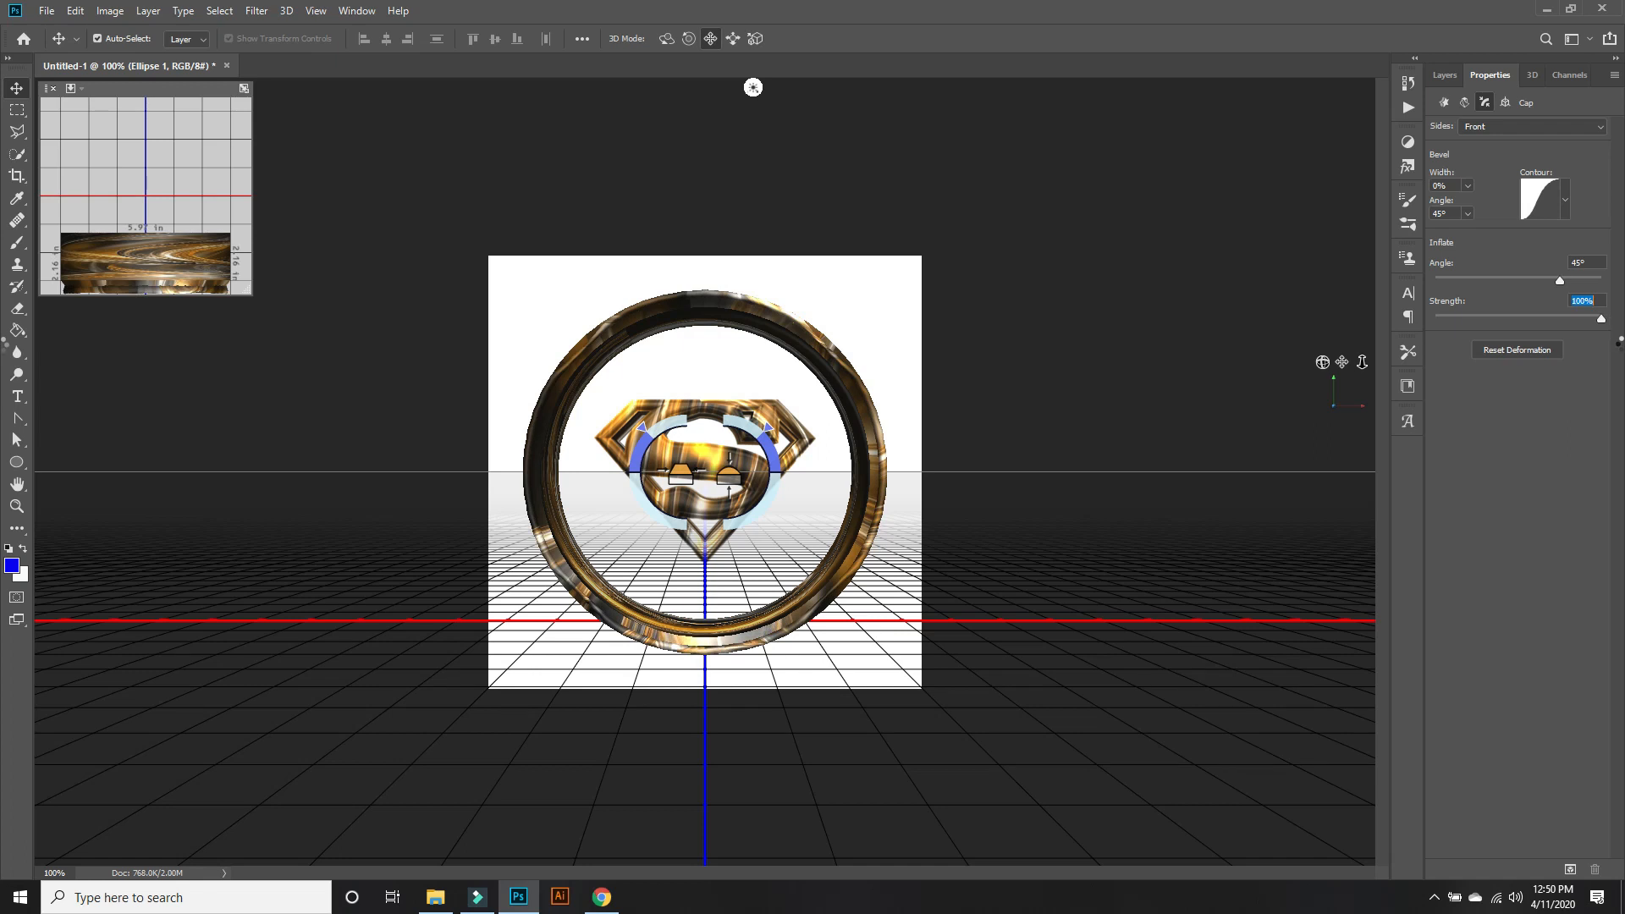
left_click_drag(1618, 343, 1478, 323)
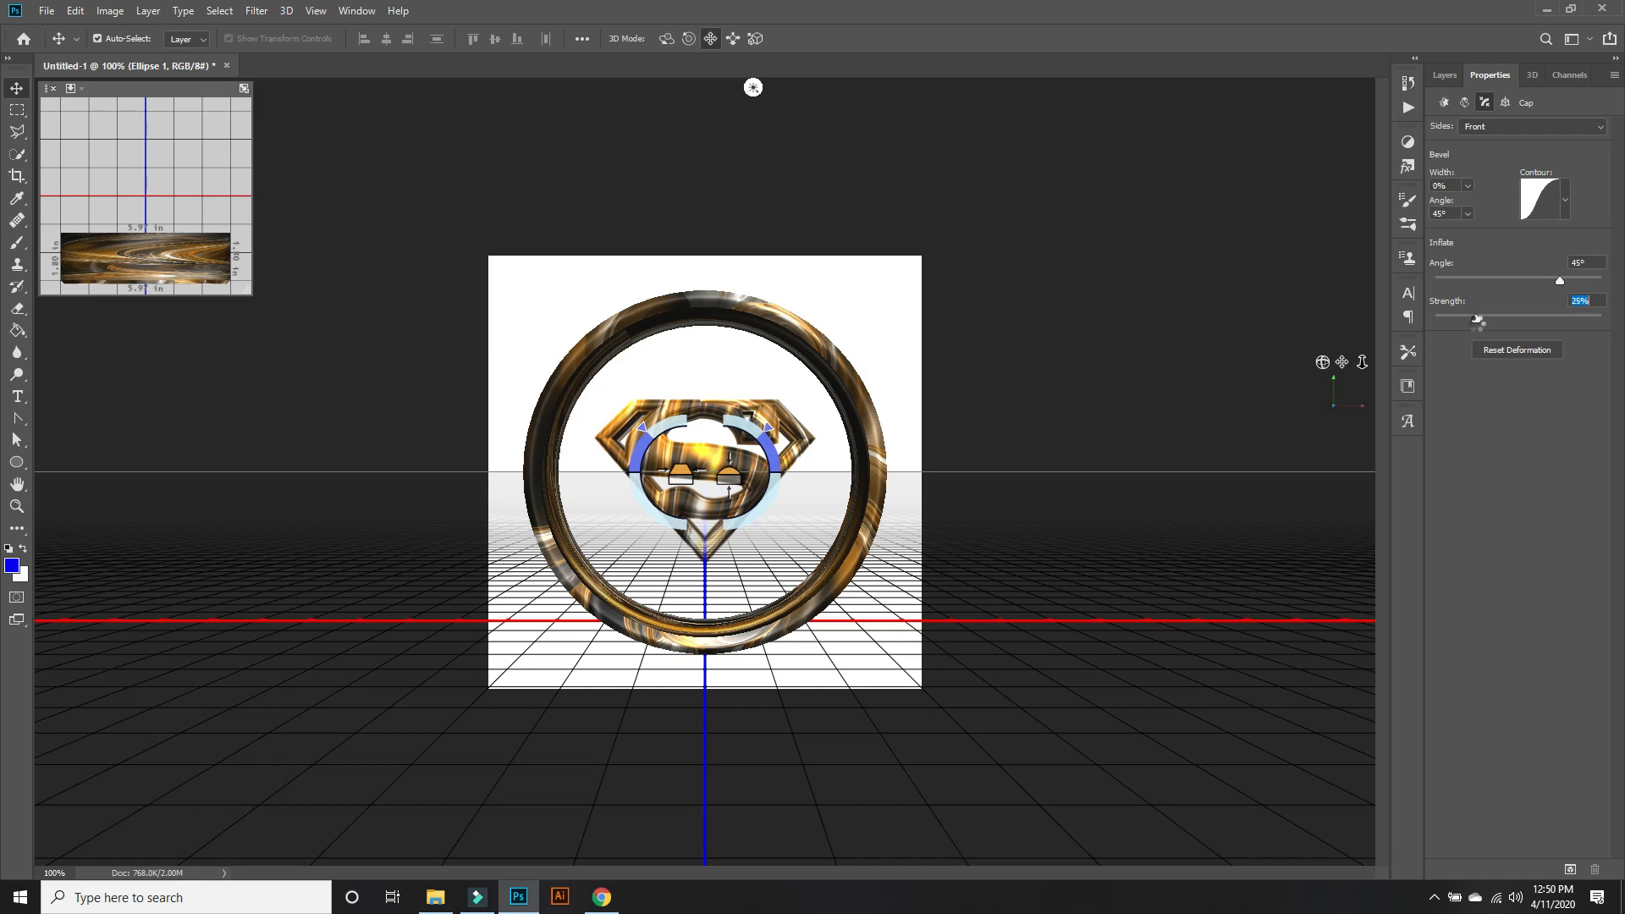
left_click(1513, 417)
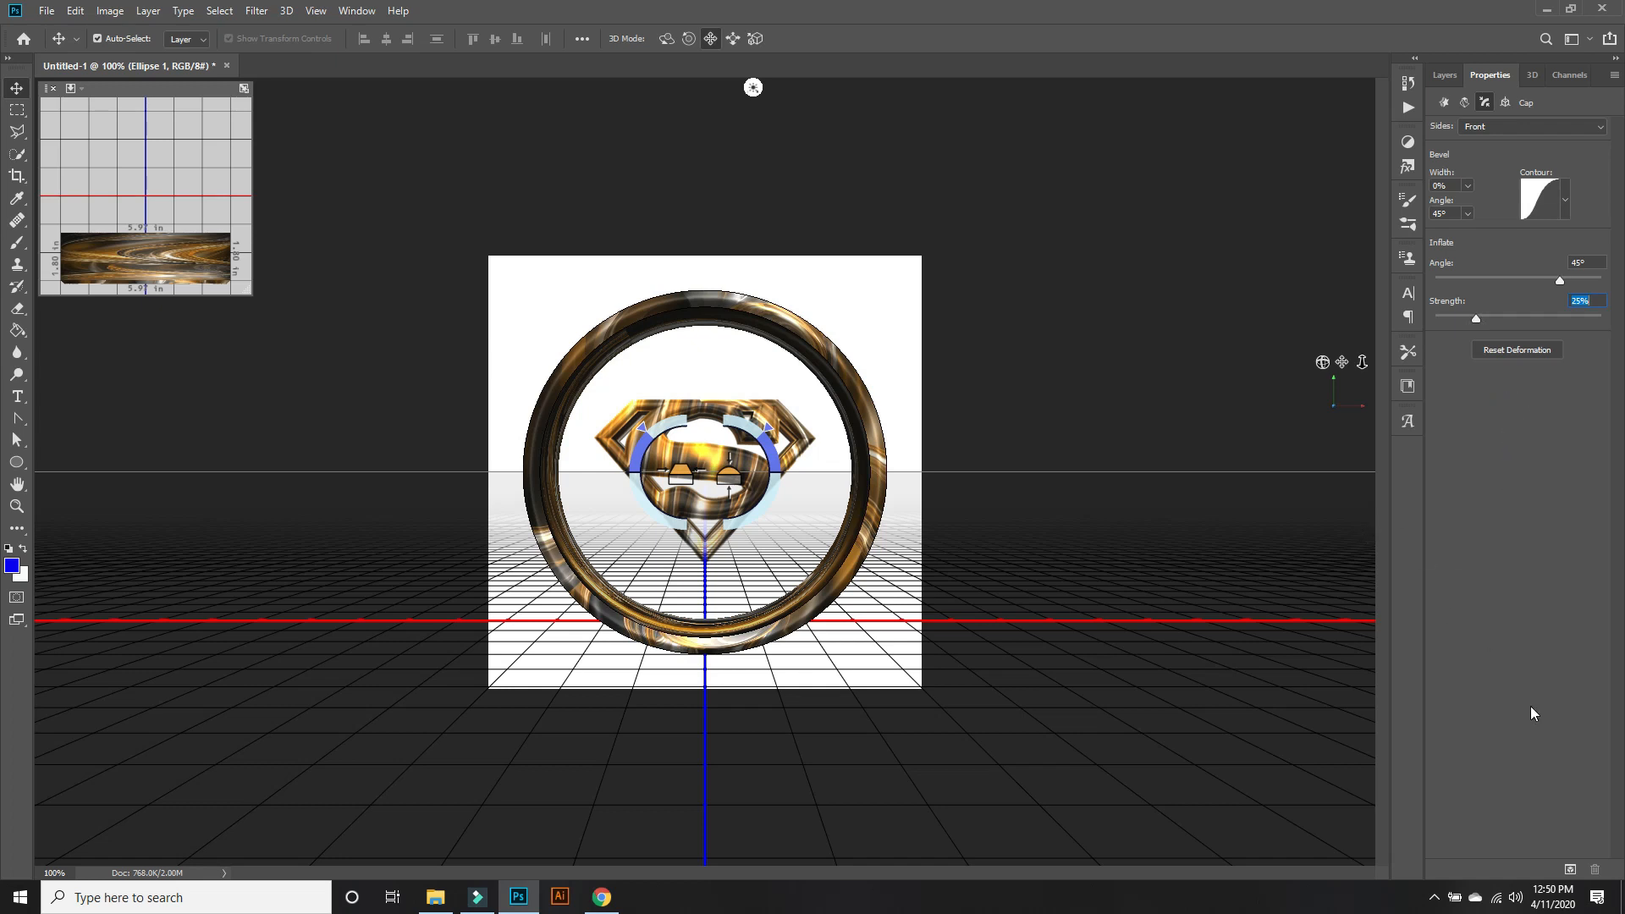
left_click(1570, 870)
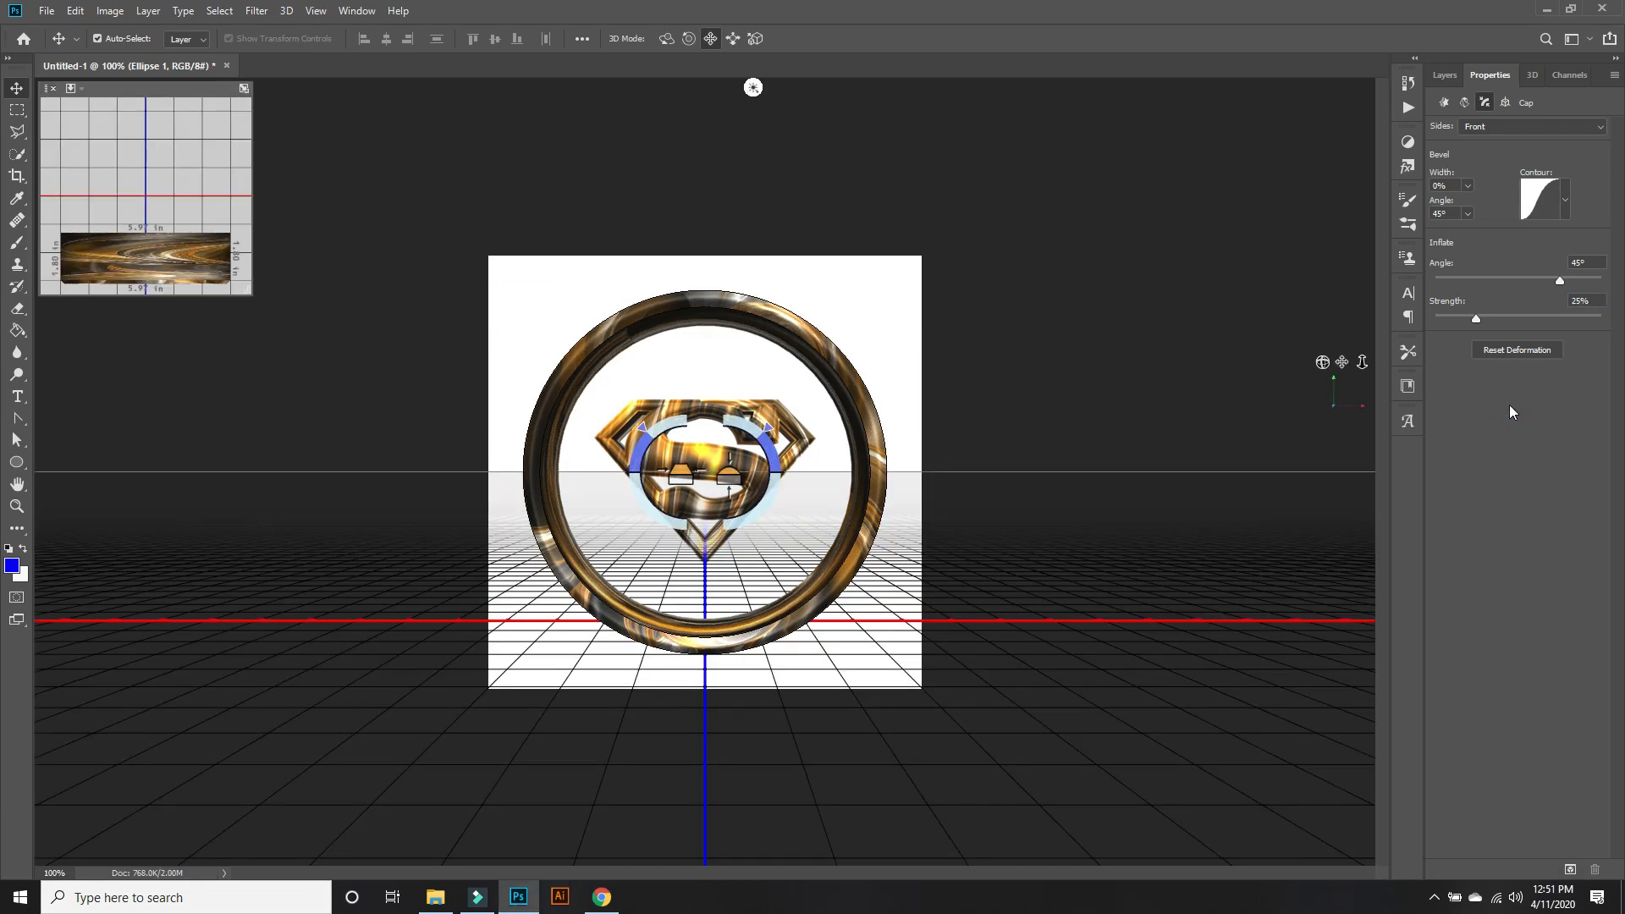
Place the backdrop image from the New folder (4) window in File Explorer directly above the Background layer.
left_click(1449, 74)
left_click(1542, 427)
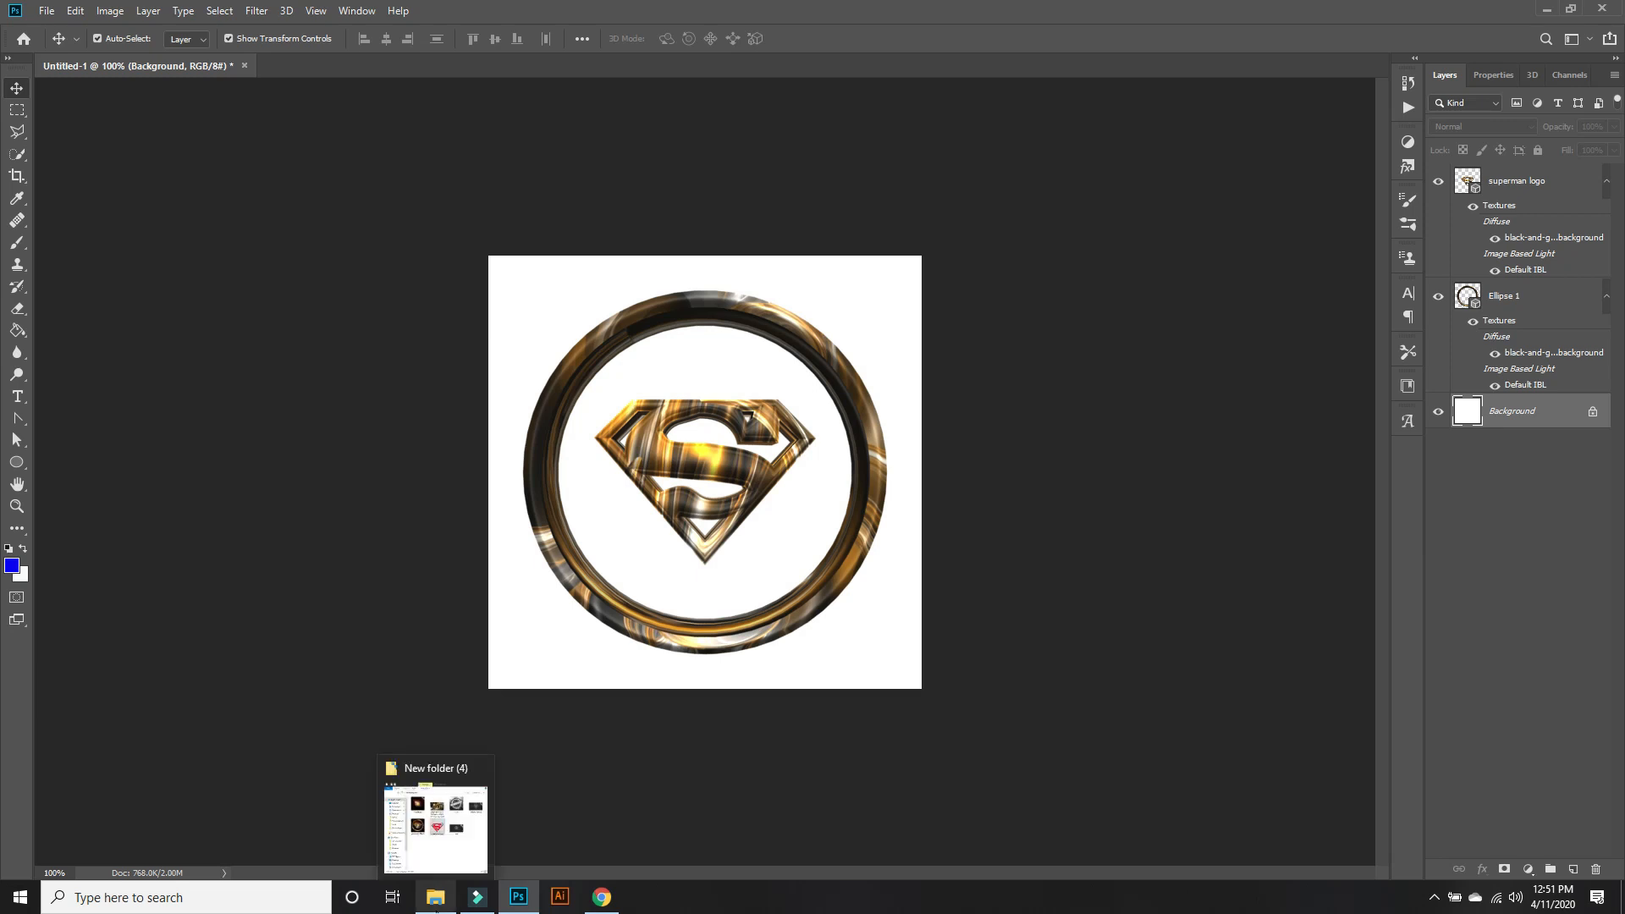
left_click(435, 902)
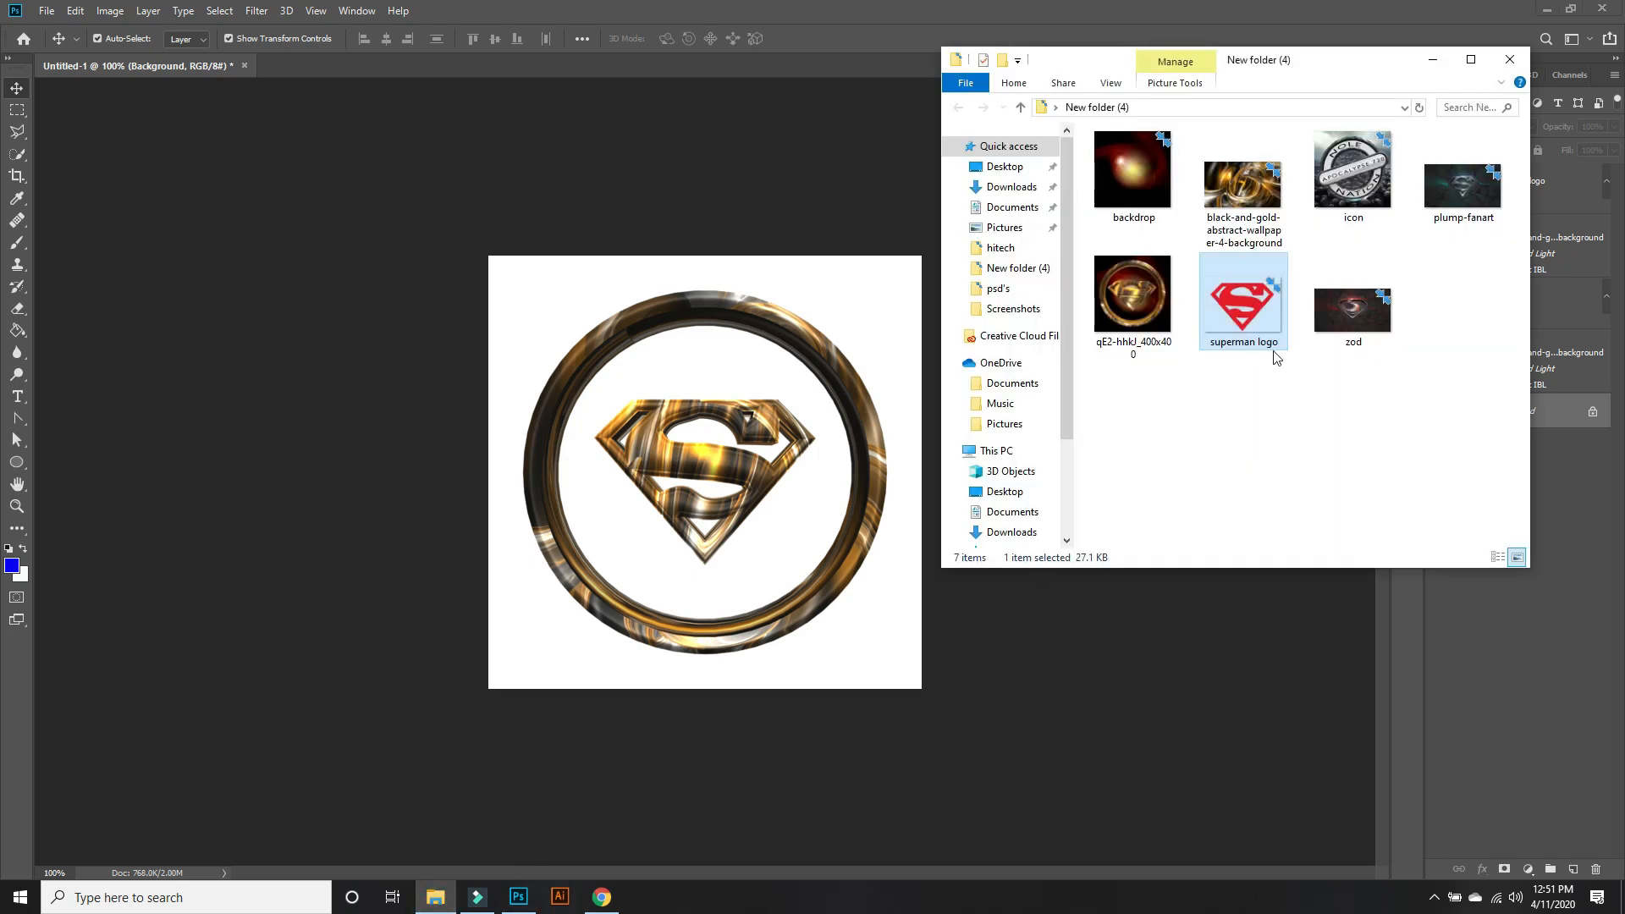
left_click_drag(1150, 168, 787, 508)
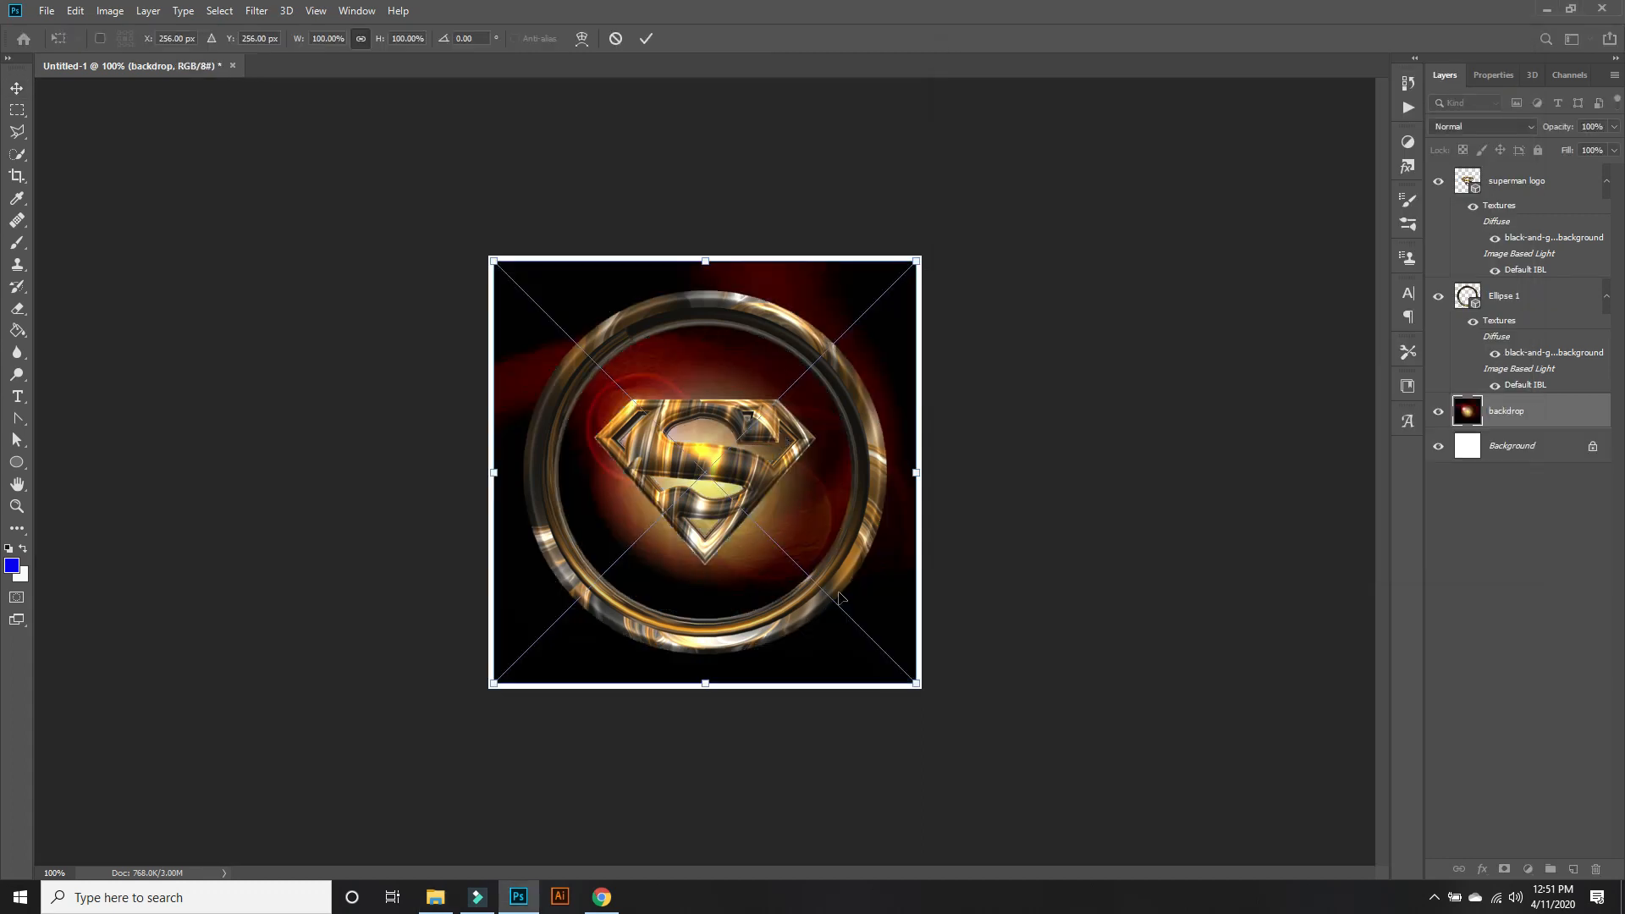
Enlarge the placed backdrop image slightly so it covers the whole canvas and commit the transform.
left_click_drag(907, 678, 911, 682)
left_click_drag(493, 260, 487, 255)
left_click_drag(704, 688, 704, 691)
key("Return")
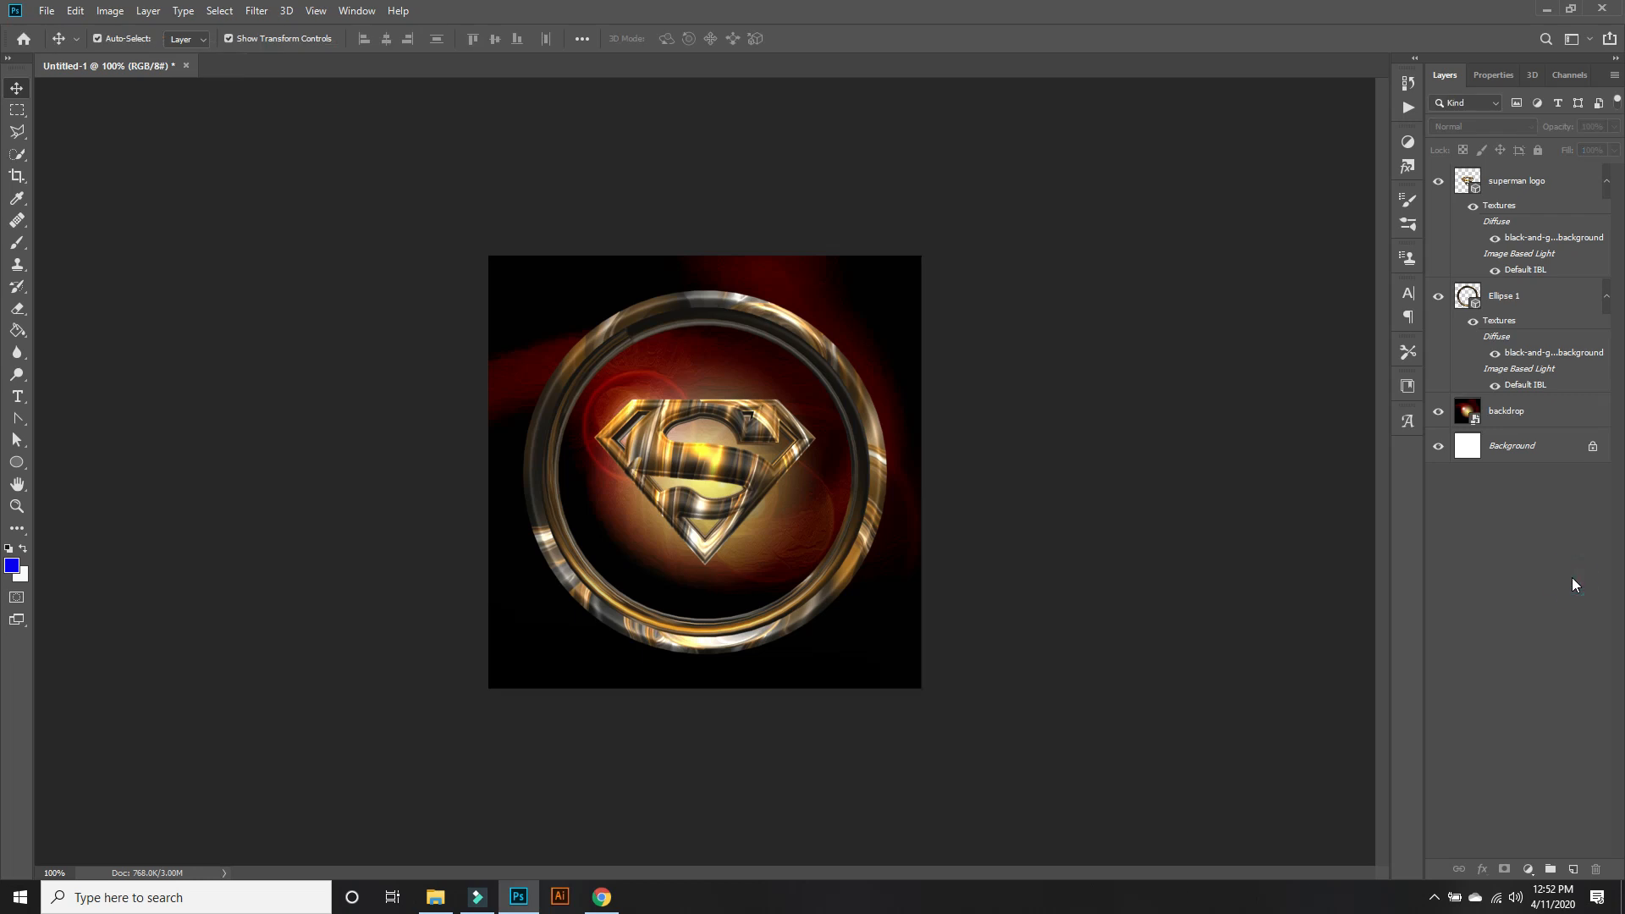